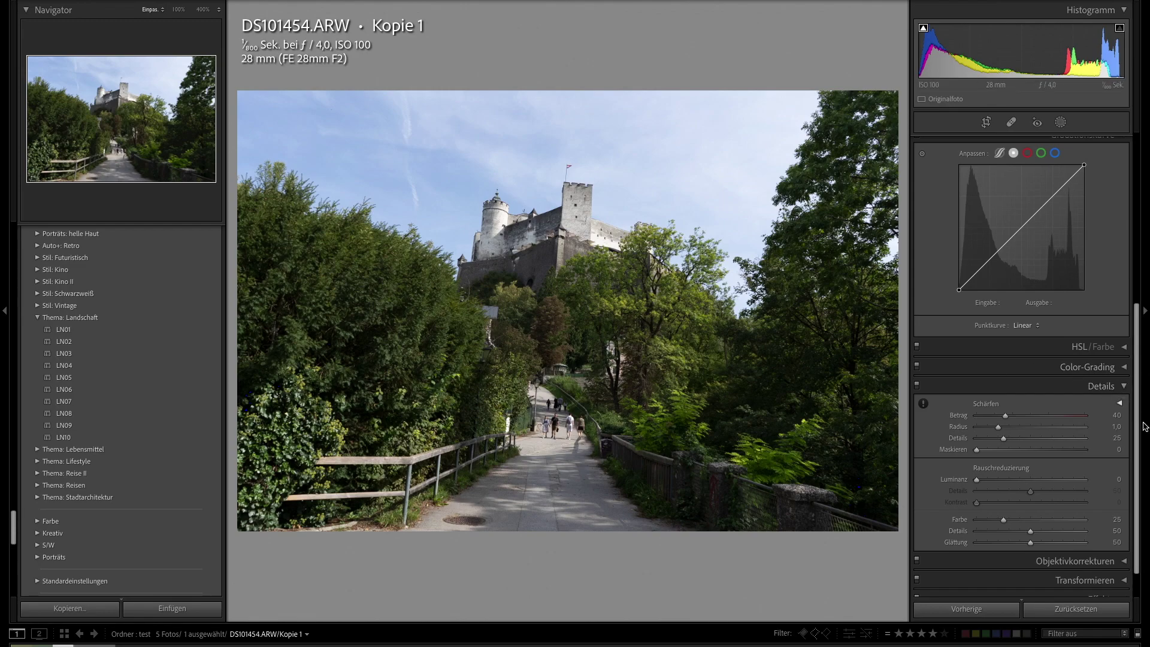
Switch briefly to Library and back to Develop, glancing at the vignette and grain settings
{"action": "scroll", "coordinate": [1138, 390], "scroll_direction": "up", "scroll_amount": 3}
{"action": "scroll", "coordinate": [1126, 239], "scroll_direction": "up", "scroll_amount": 2}
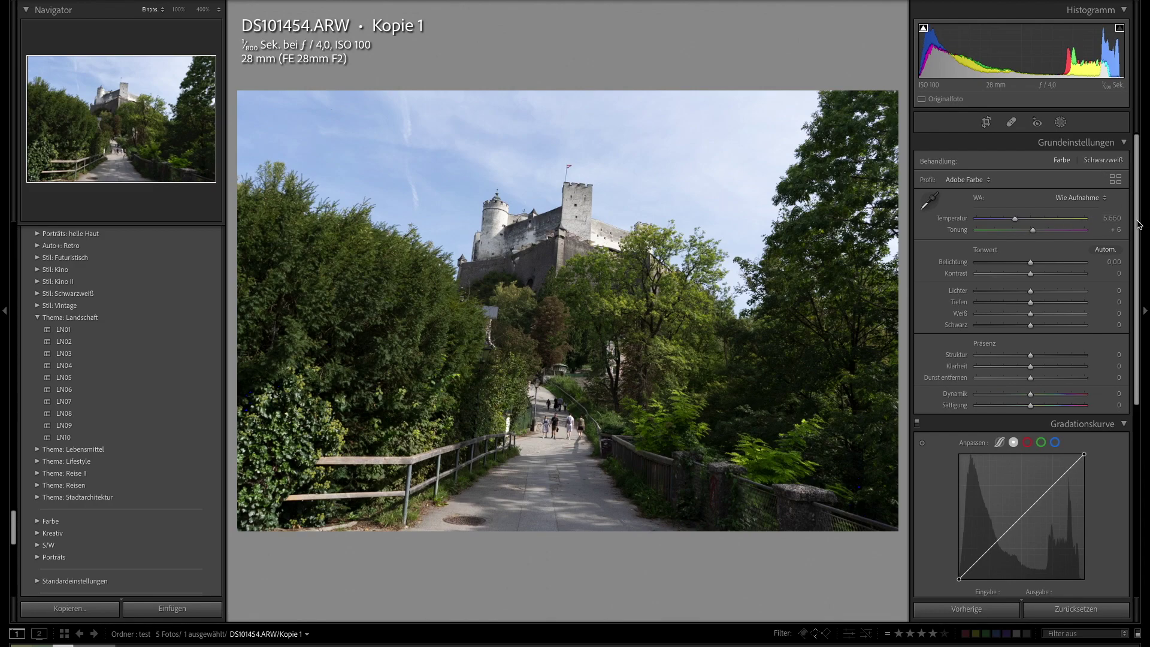
{"action": "scroll", "coordinate": [1136, 222], "scroll_direction": "down", "scroll_amount": 3}
{"action": "scroll", "coordinate": [1136, 316], "scroll_direction": "down", "scroll_amount": 3}
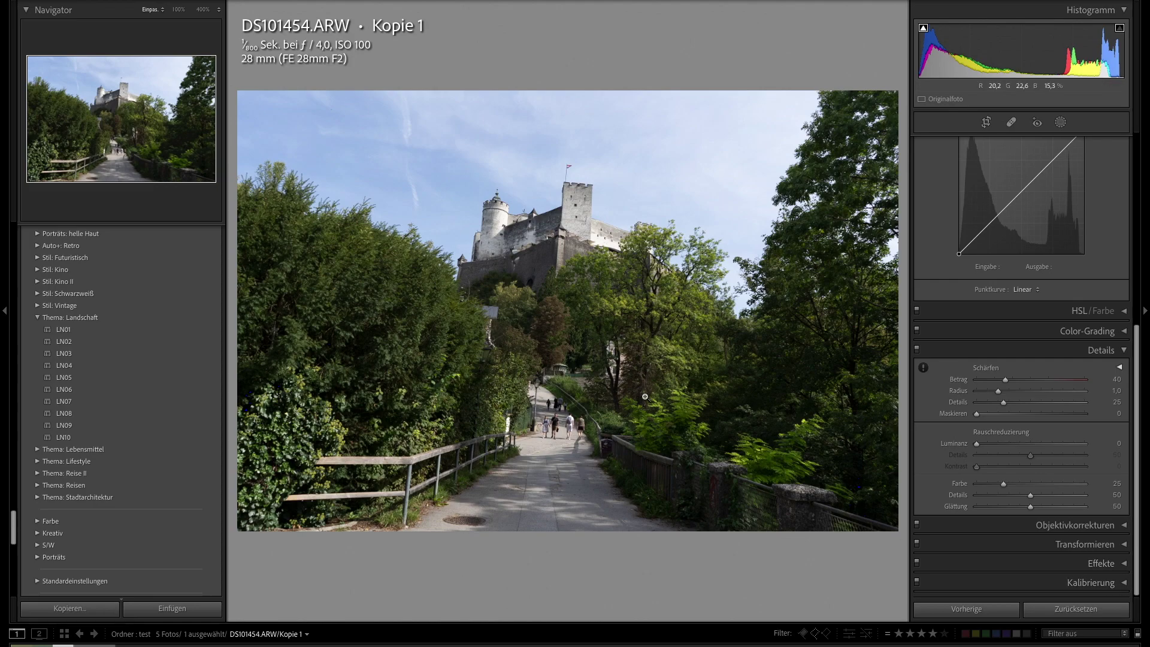
{"action": "key", "text": "e"}
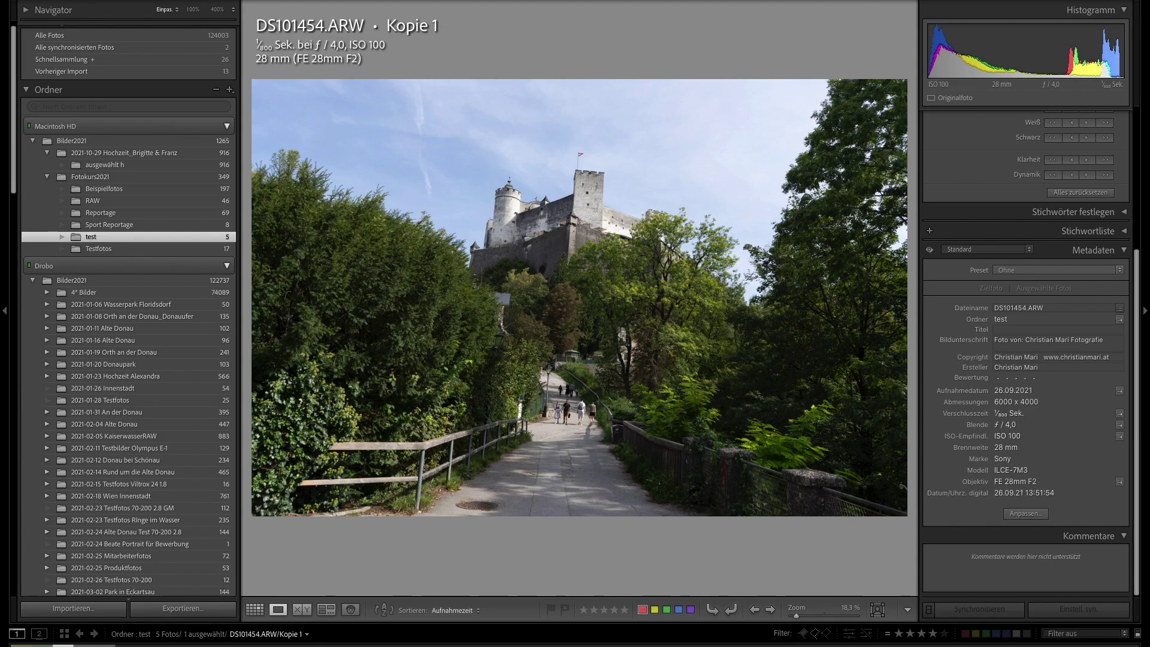
{"action": "key", "text": "d"}
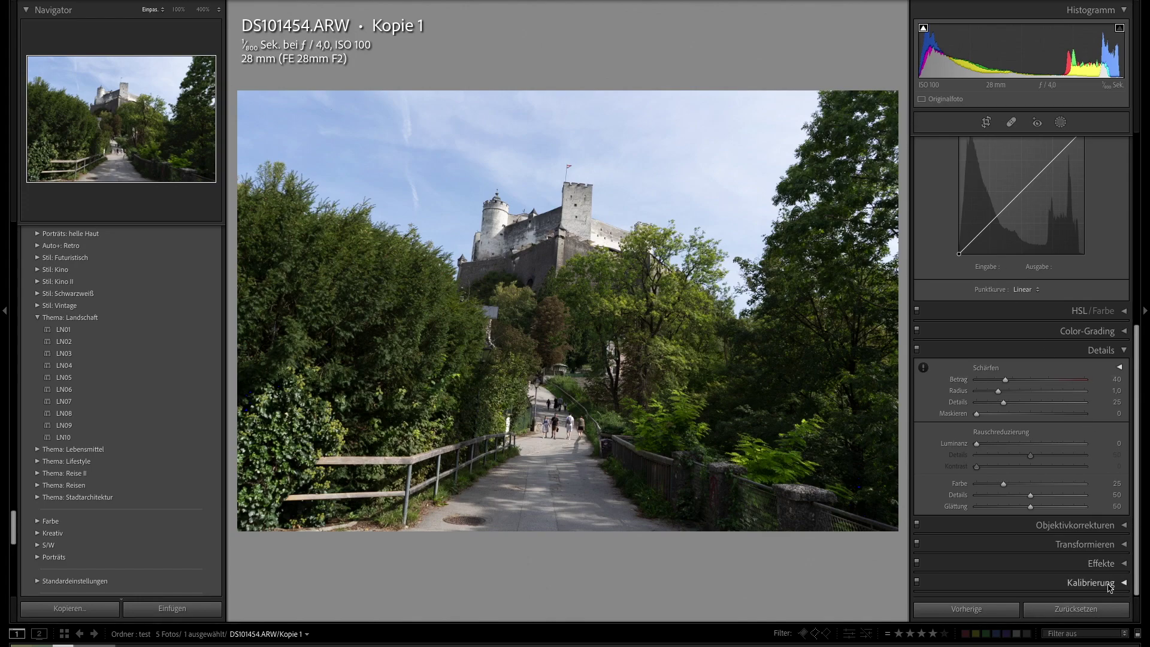
{"action": "left_click", "coordinate": [1114, 565]}
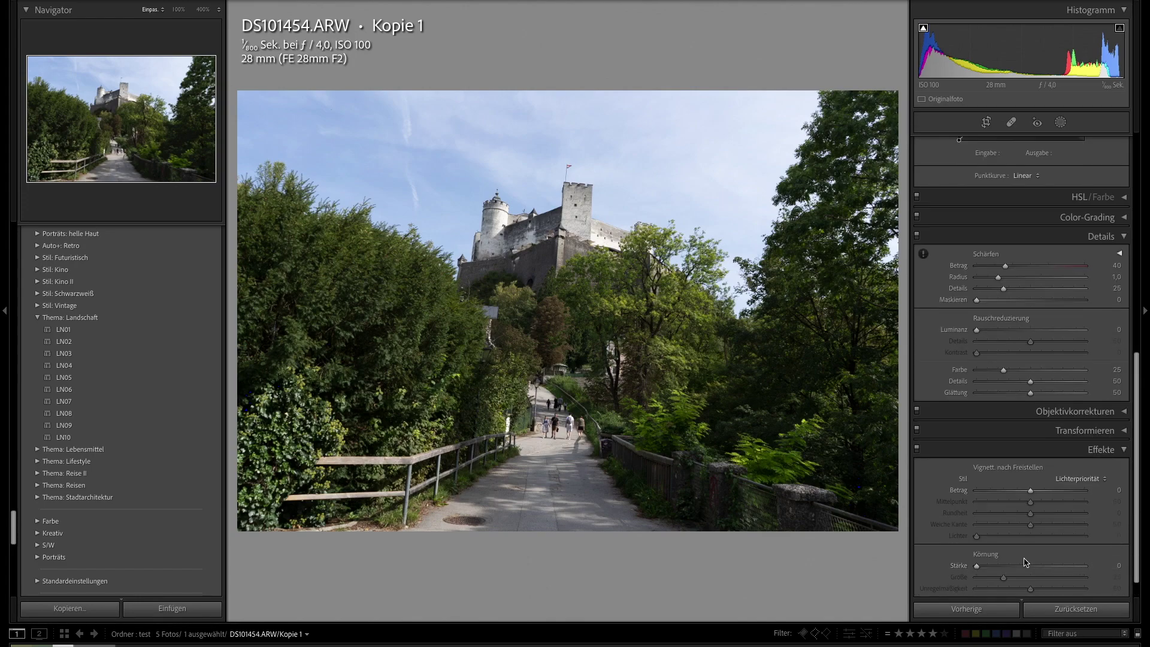
{"action": "left_click", "coordinate": [1125, 450]}
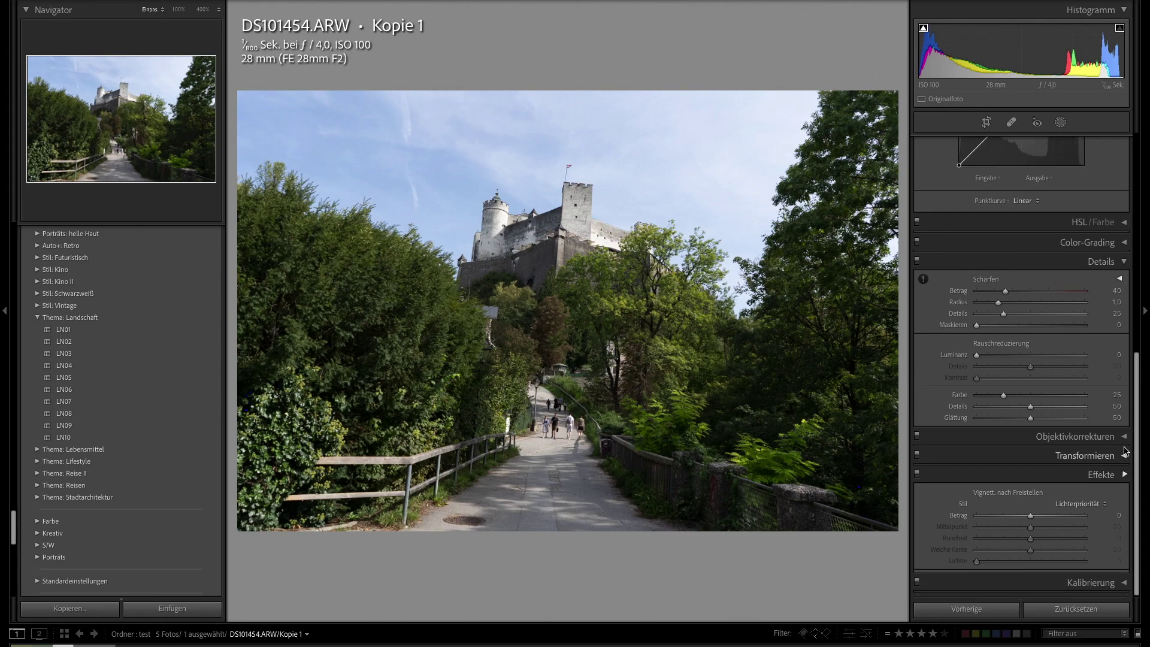
Enable Remove Chromatic Aberration in Lens Corrections with profile corrections kept on
{"action": "left_click", "coordinate": [1124, 525]}
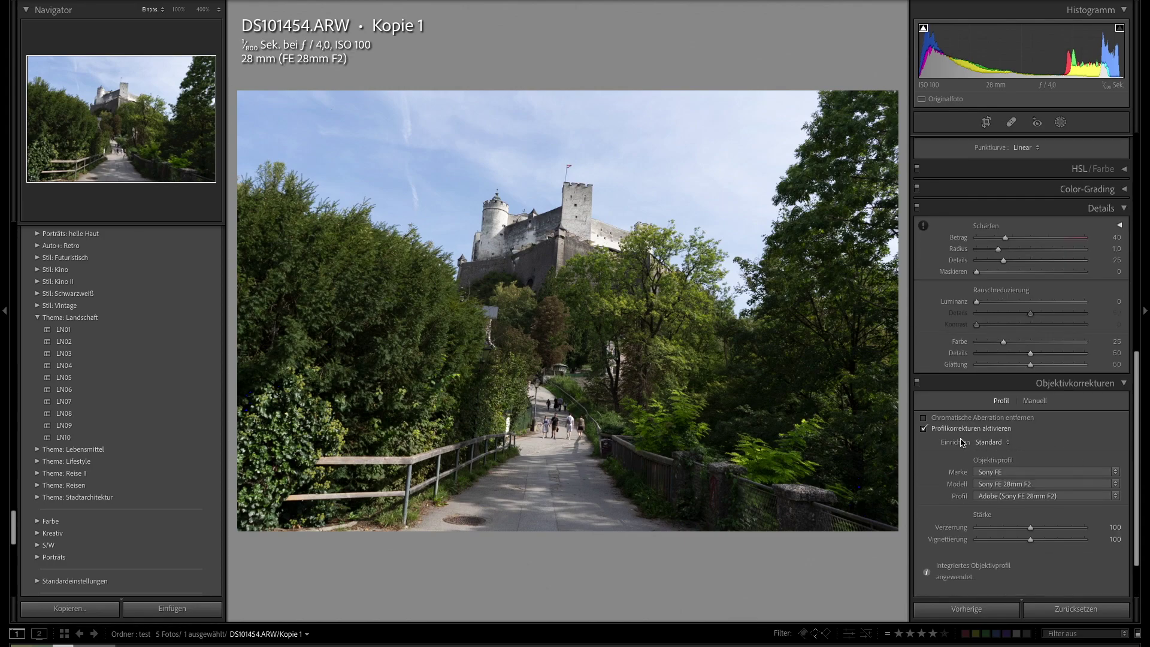
{"action": "left_click", "coordinate": [924, 428]}
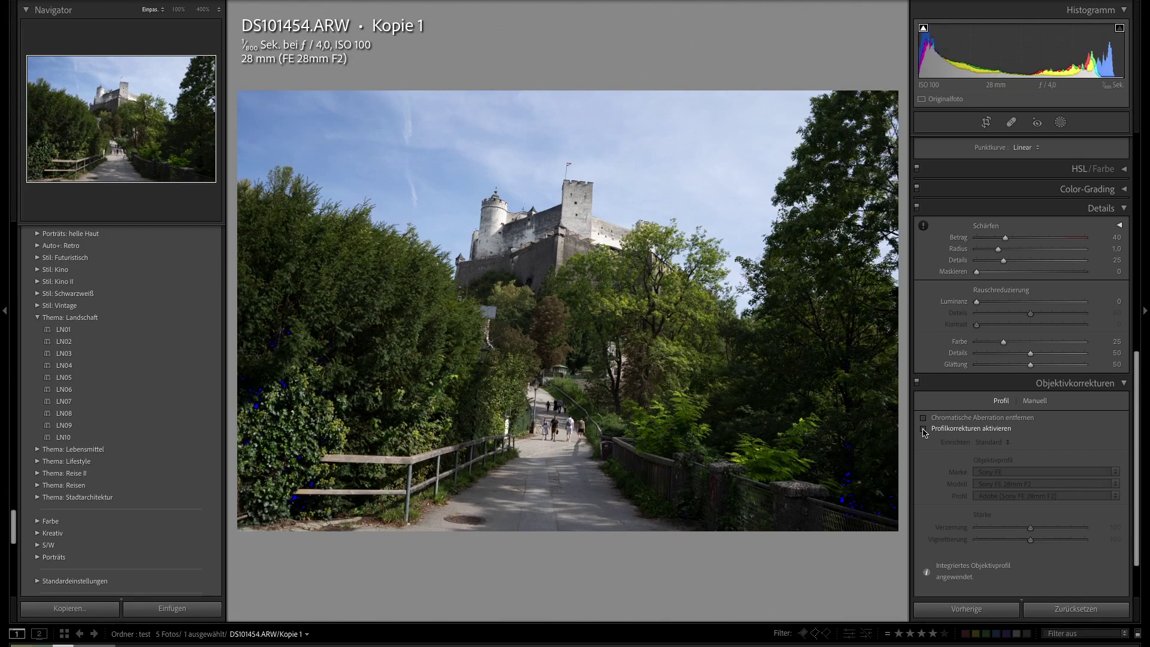
{"action": "left_click", "coordinate": [923, 429]}
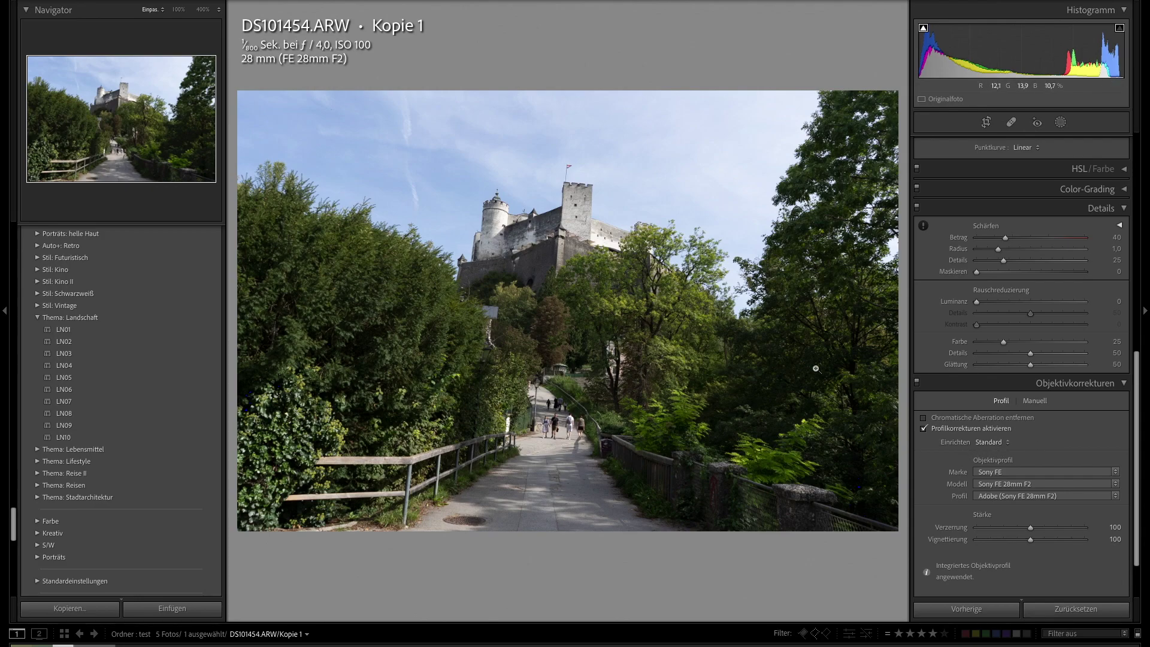
{"action": "left_click", "coordinate": [924, 418]}
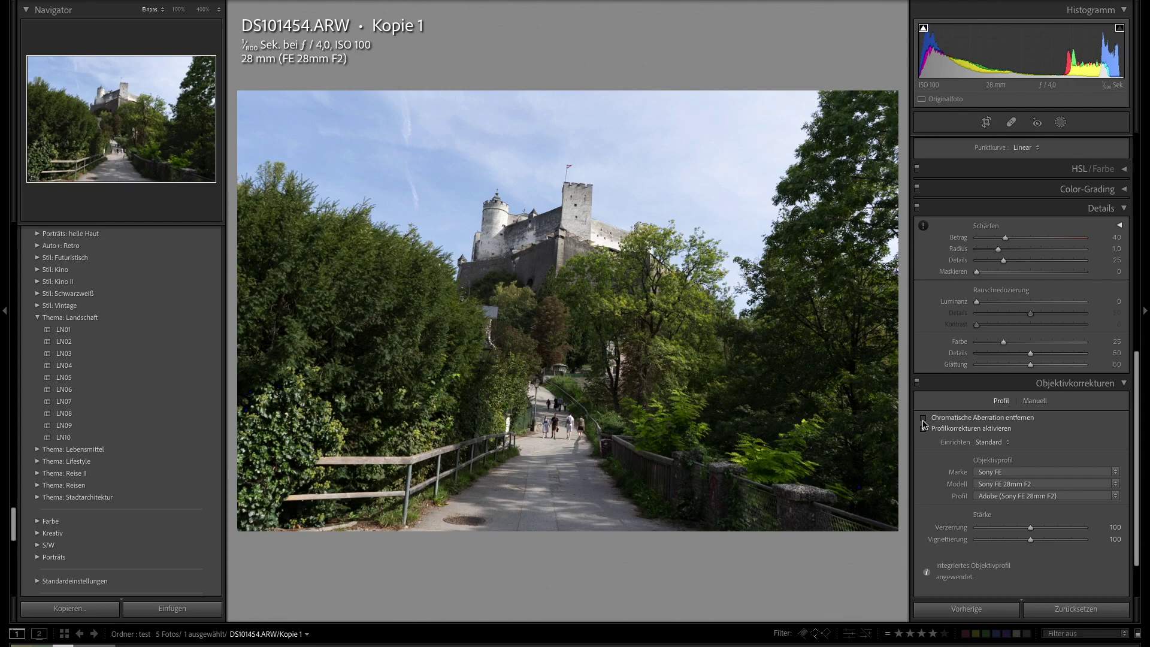
{"action": "scroll", "coordinate": [1100, 419], "scroll_direction": "down", "scroll_amount": 1}
{"action": "left_click", "coordinate": [1125, 374]}
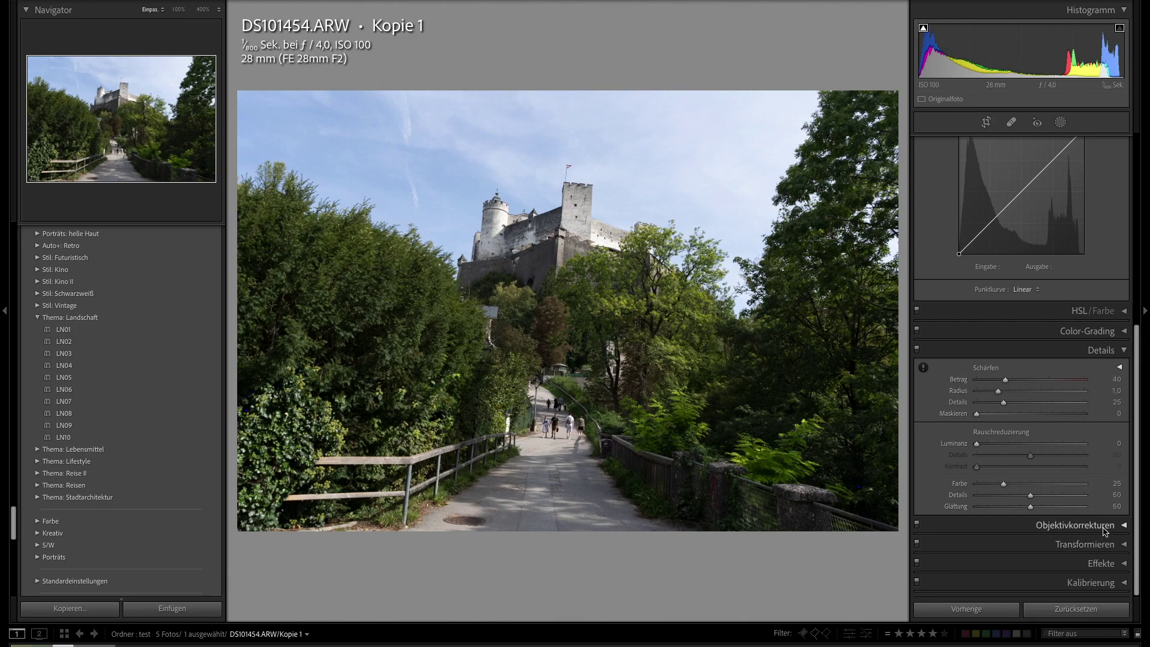
{"action": "left_click", "coordinate": [1085, 544]}
Rotate the castle photo to a −5.46° crop angle and apply the straightened crop
{"action": "scroll", "coordinate": [1092, 488], "scroll_direction": "down", "scroll_amount": 3}
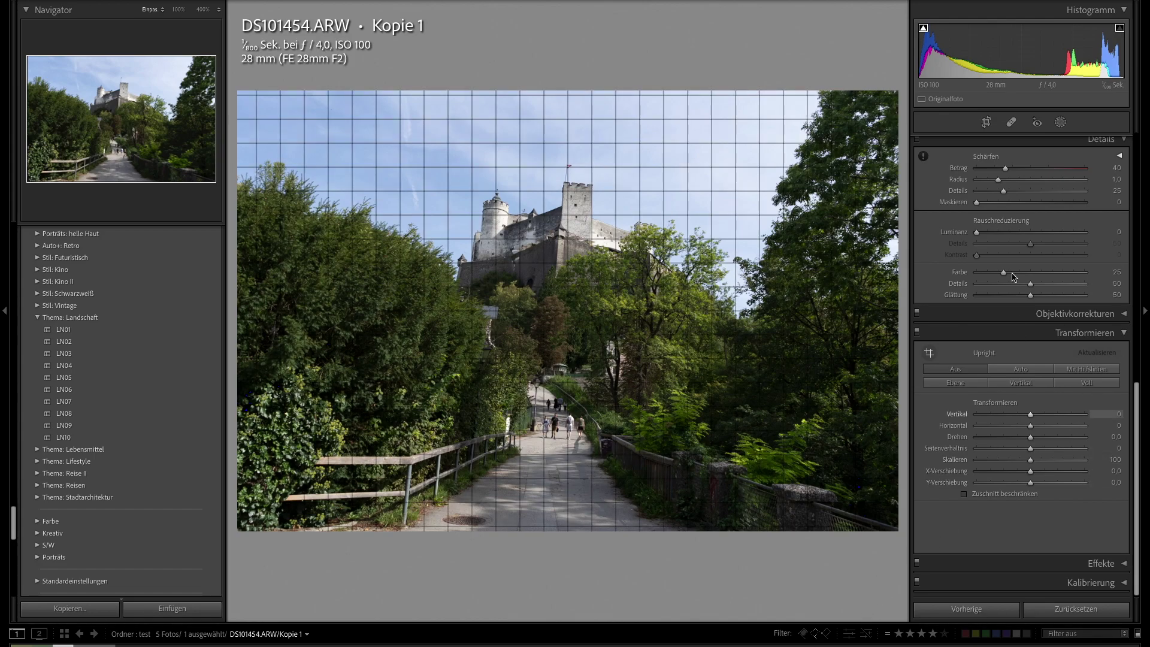
{"action": "left_click", "coordinate": [986, 122]}
{"action": "left_click_drag", "start_coordinate": [897, 69], "coordinate": [874, 42]}
{"action": "key", "text": "Return"}
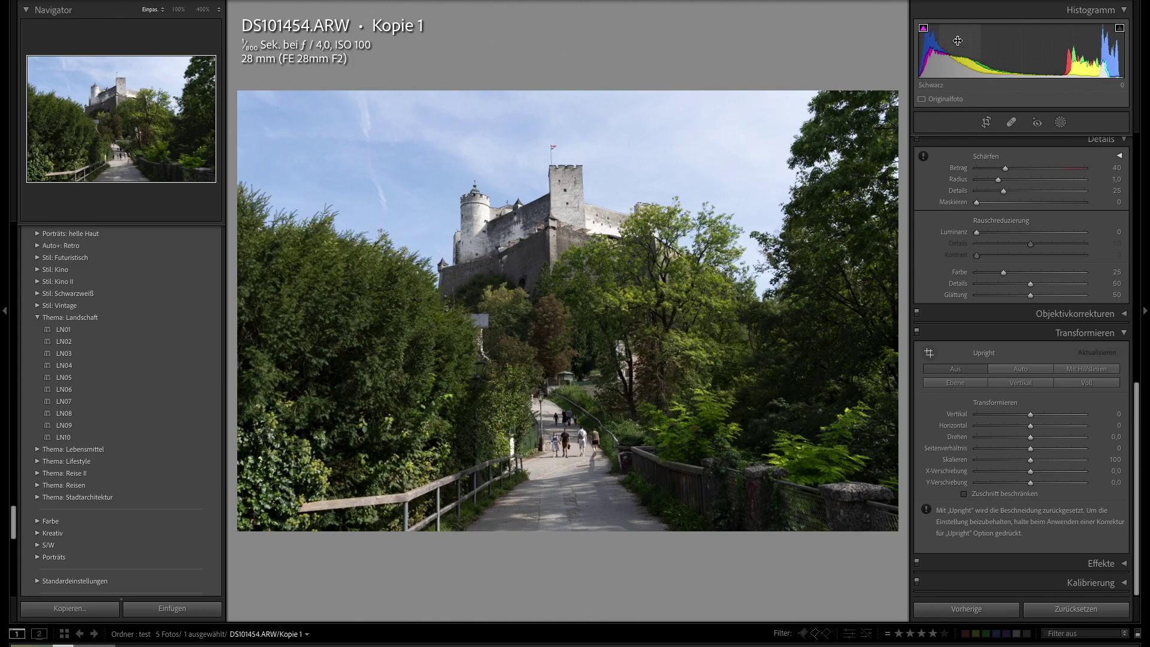
{"action": "scroll", "coordinate": [1087, 280], "scroll_direction": "up", "scroll_amount": 10}
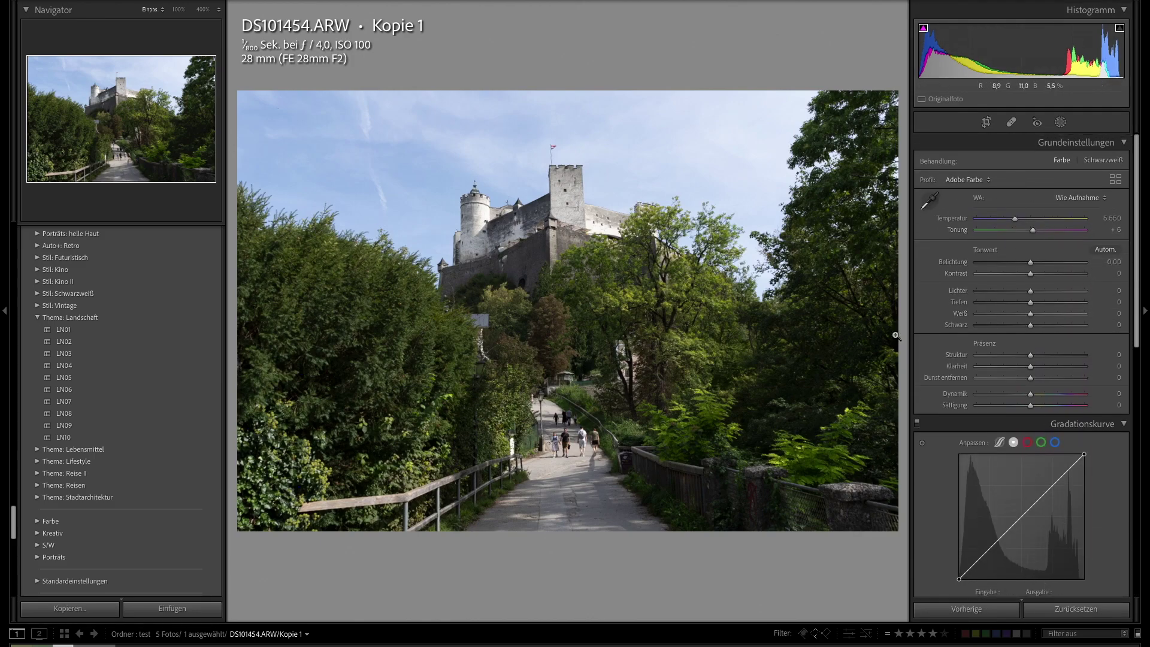
{"action": "left_click", "coordinate": [986, 122]}
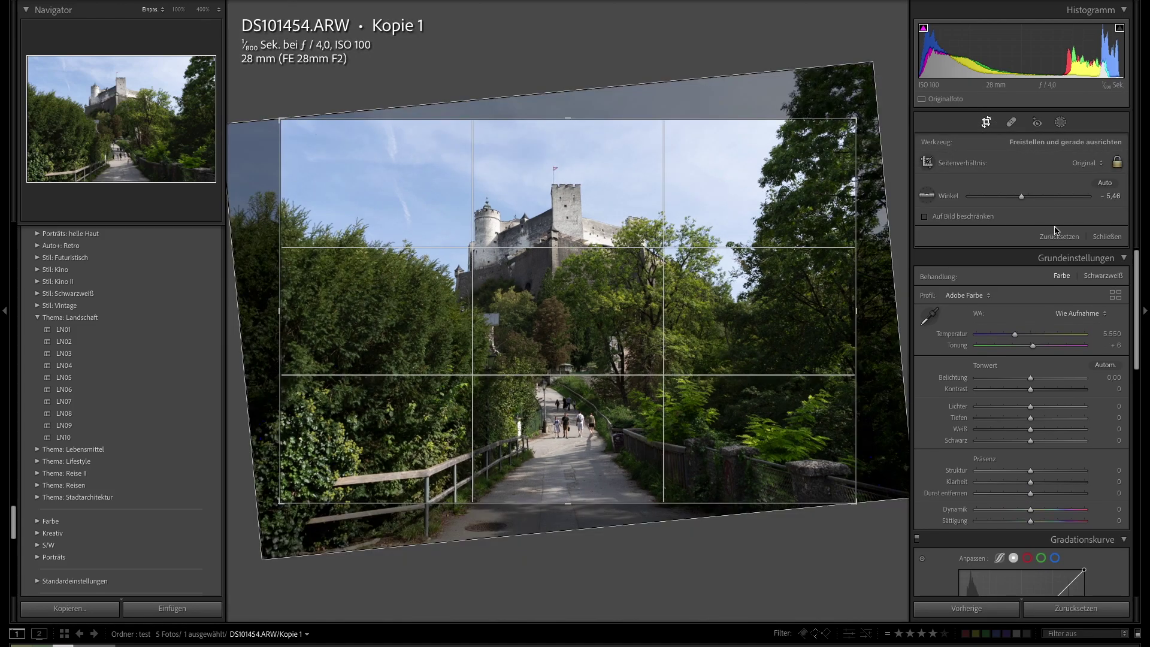
Reset the angle to 0°, trial Upright Auto, Off, Level and Vertical, then close cropping
{"action": "left_click", "coordinate": [1066, 237]}
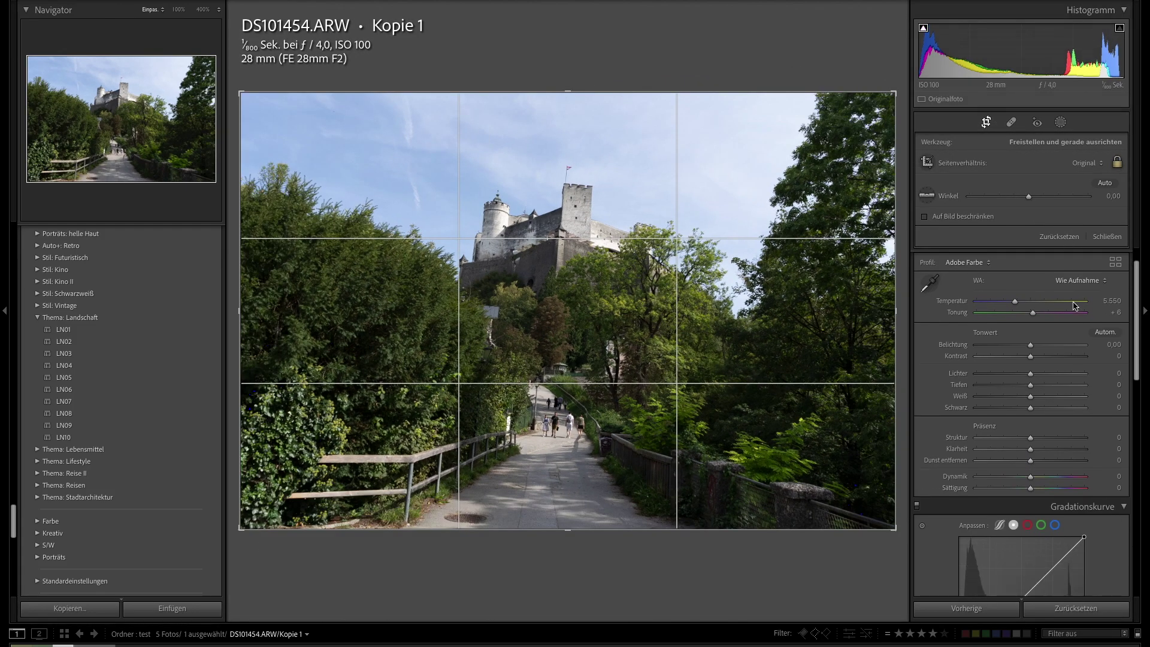
{"action": "scroll", "coordinate": [1079, 360], "scroll_direction": "down", "scroll_amount": 5}
{"action": "scroll", "coordinate": [1083, 405], "scroll_direction": "down", "scroll_amount": 5}
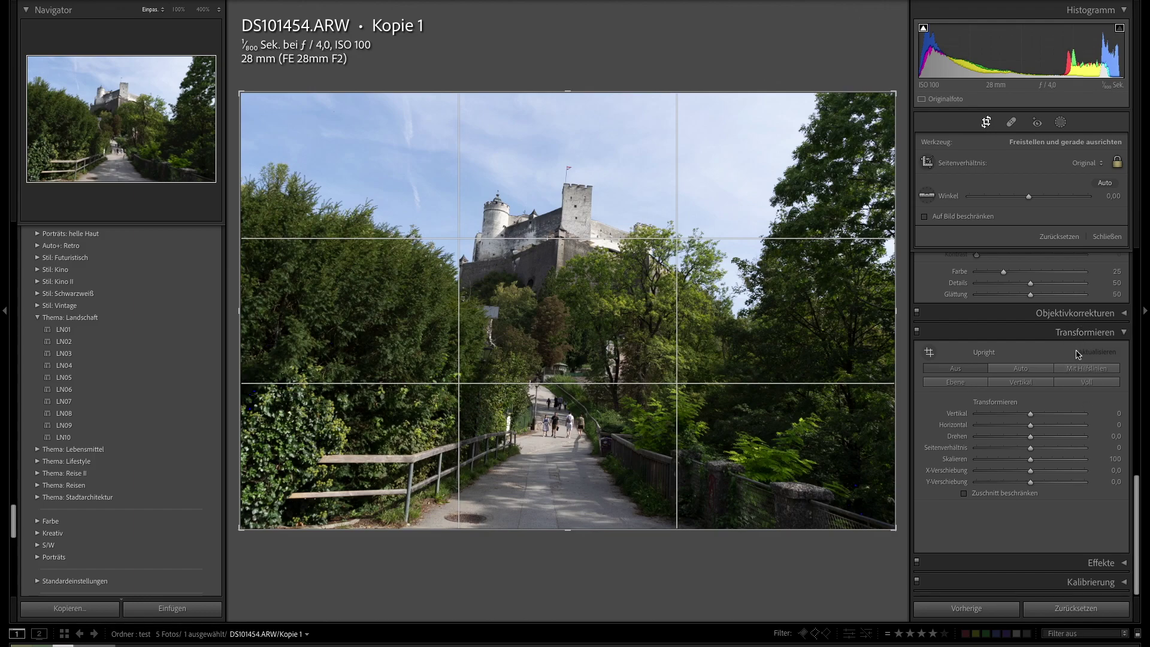
{"action": "left_click", "coordinate": [1019, 371]}
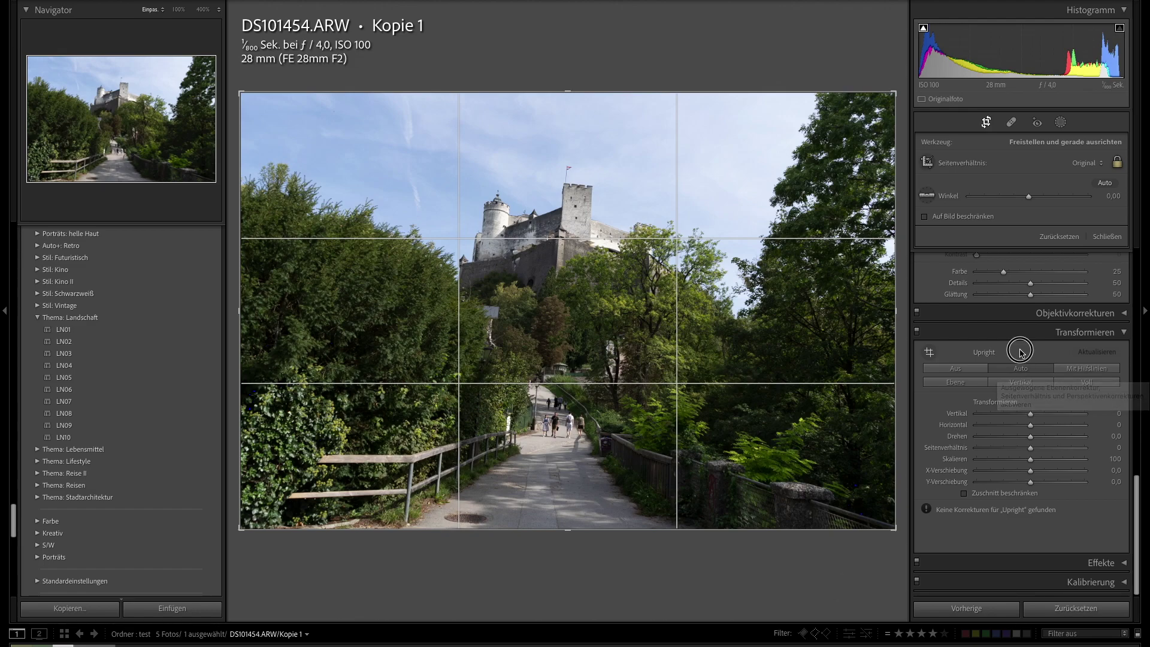
{"action": "left_click", "coordinate": [970, 369]}
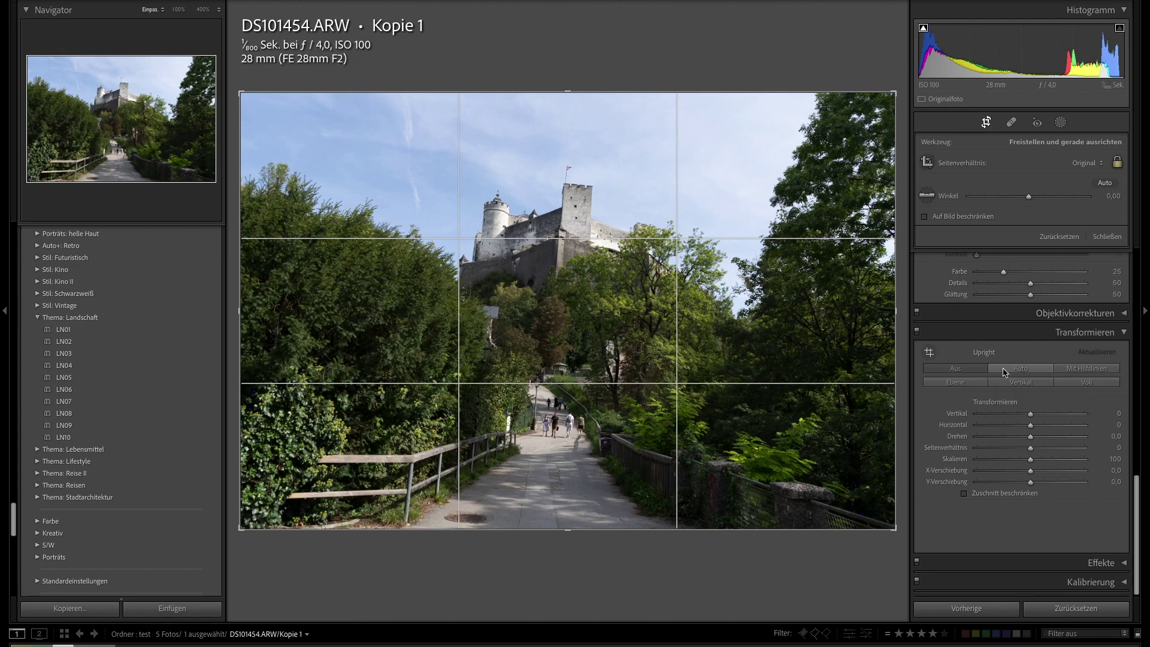
{"action": "left_click", "coordinate": [966, 382]}
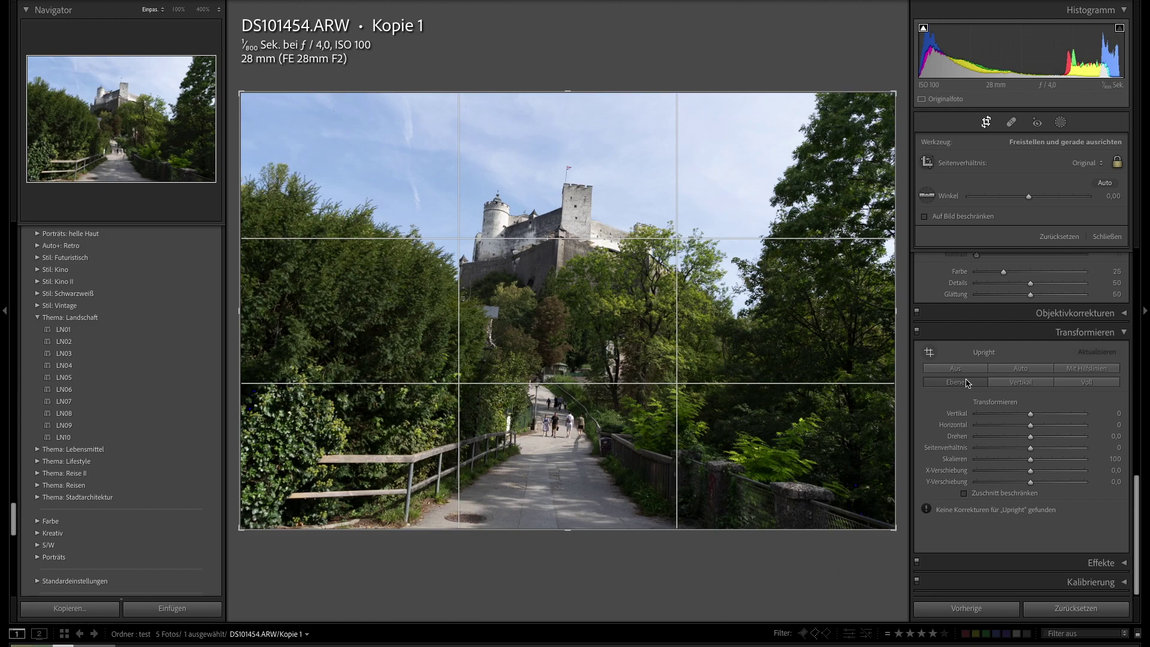
{"action": "left_click", "coordinate": [1011, 386]}
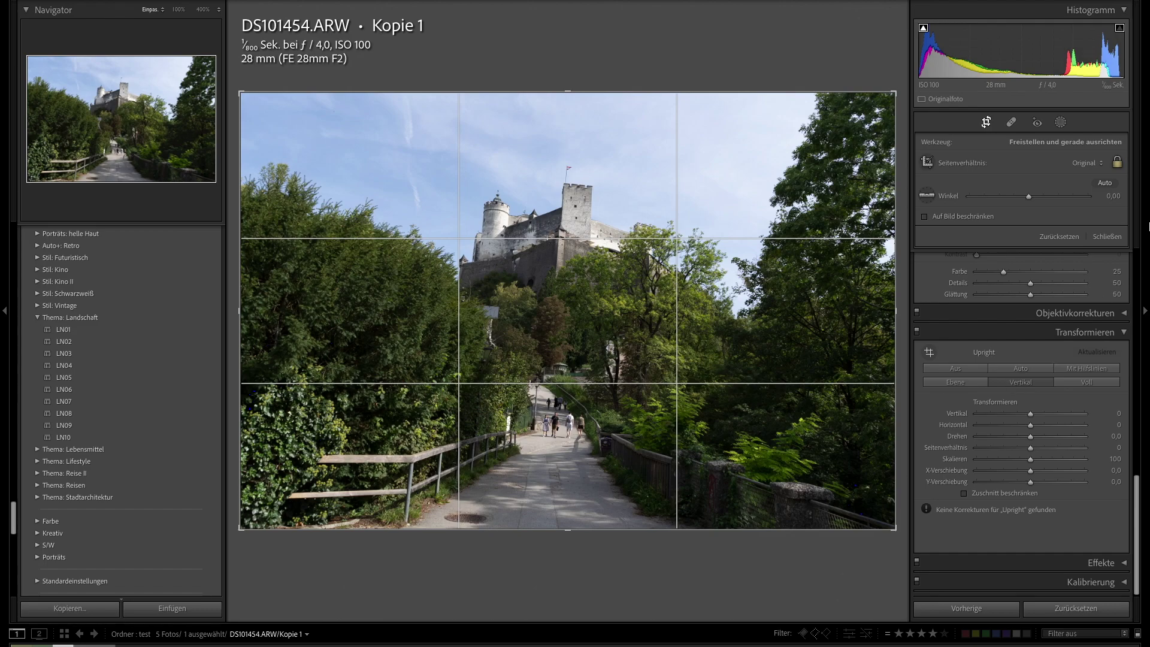
{"action": "left_click", "coordinate": [1107, 236]}
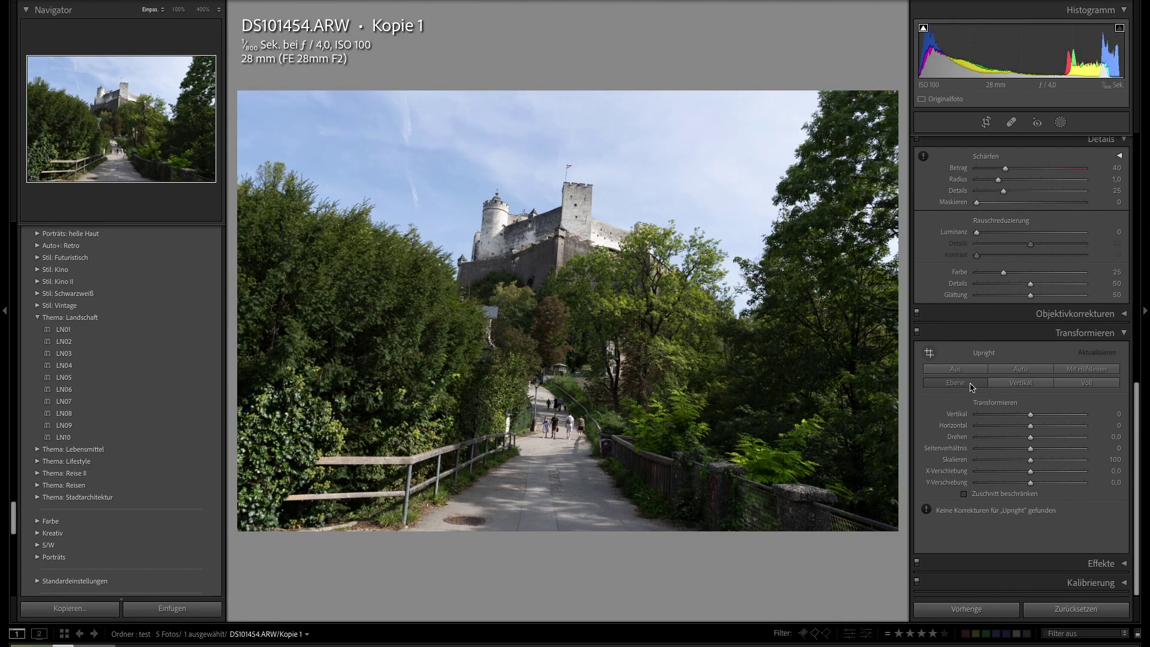
Cycle Upright through Auto, Off and Full, then switch to Guided Upright
{"action": "left_click", "coordinate": [1017, 371]}
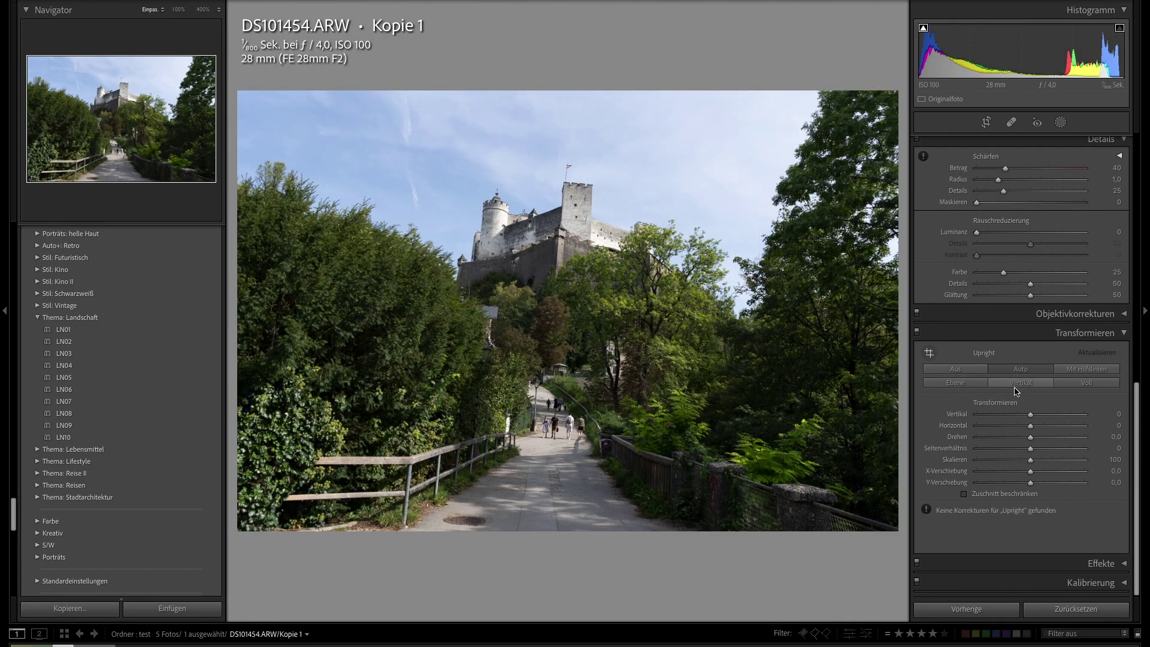
{"action": "left_click", "coordinate": [964, 370]}
{"action": "left_click", "coordinate": [1101, 388]}
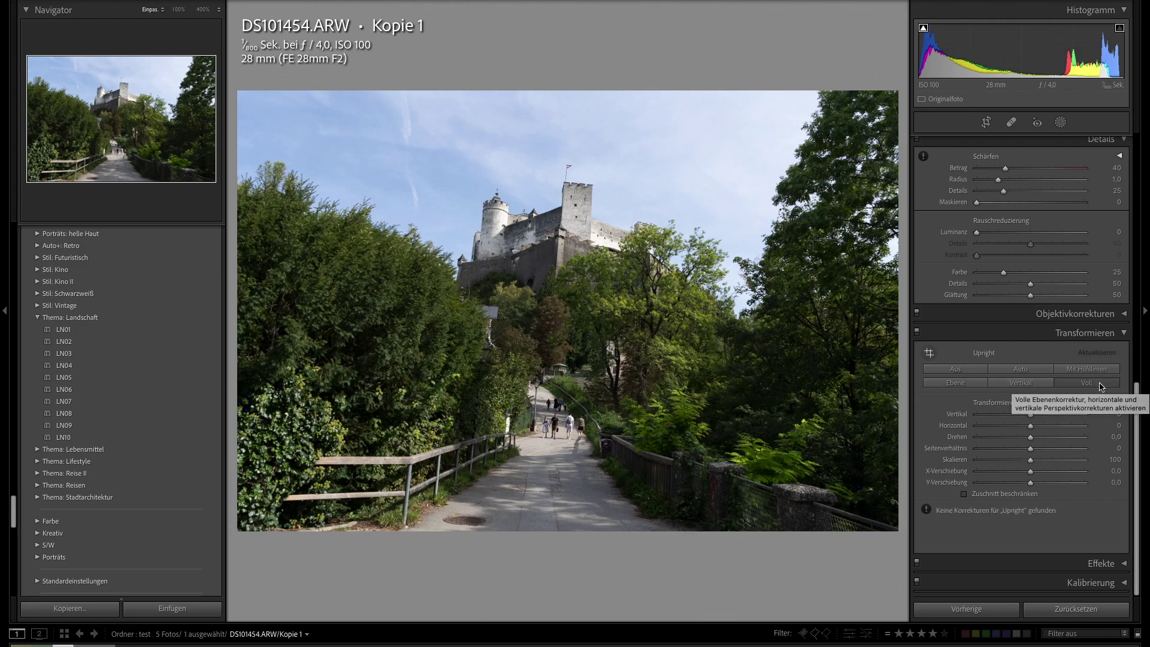
{"action": "left_click", "coordinate": [1102, 382]}
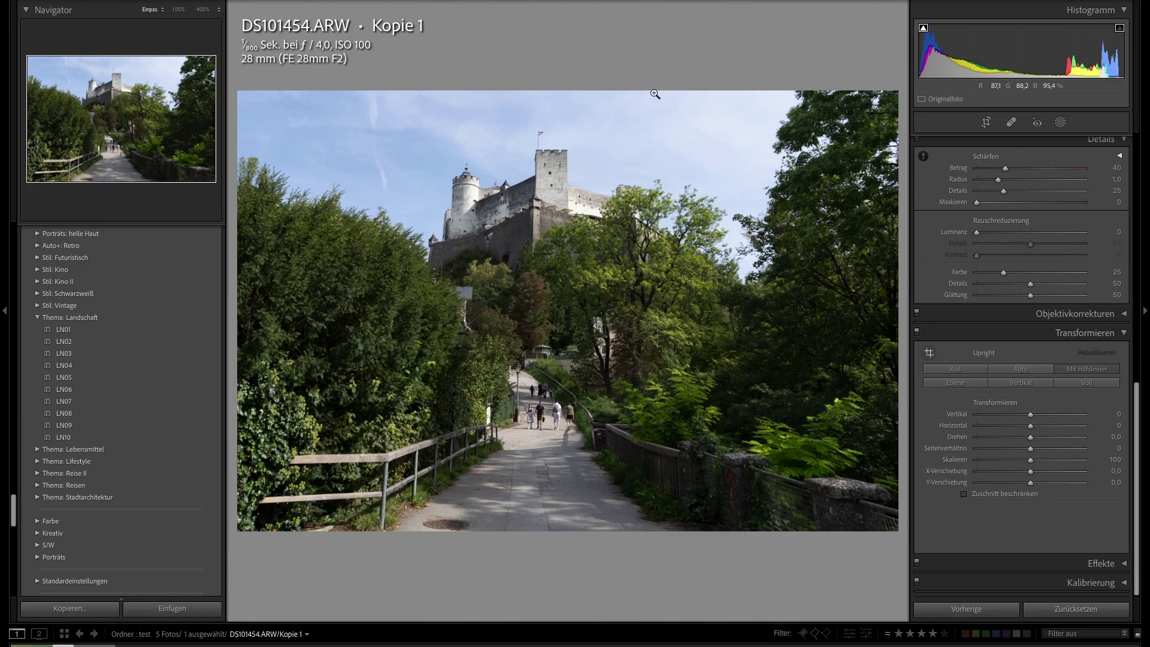
{"action": "left_click", "coordinate": [929, 353]}
Draw a guided Upright line along the tower, toggle Upright off and on, and collapse Transform
{"action": "mouse_move", "coordinate": [537, 131]}
{"action": "left_mouse_down"}
{"action": "mouse_move", "coordinate": [537, 151]}
{"action": "mouse_move", "coordinate": [563, 151]}
{"action": "left_mouse_up"}
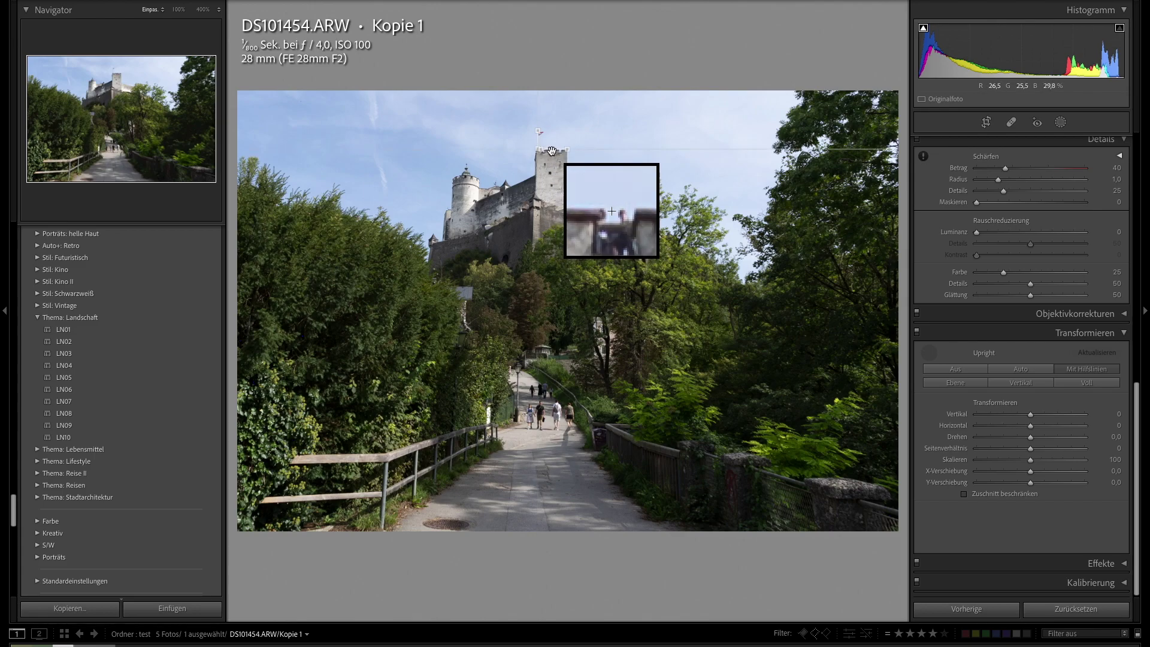
{"action": "left_click_drag", "start_coordinate": [563, 151], "coordinate": [542, 151]}
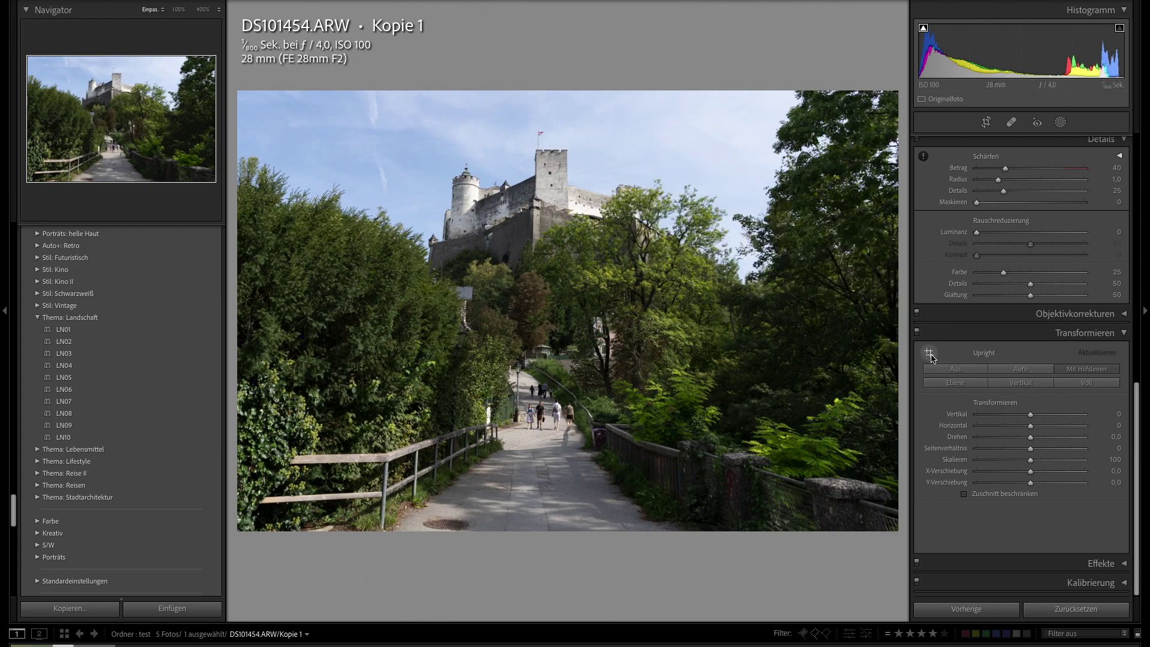
{"action": "left_click", "coordinate": [972, 370]}
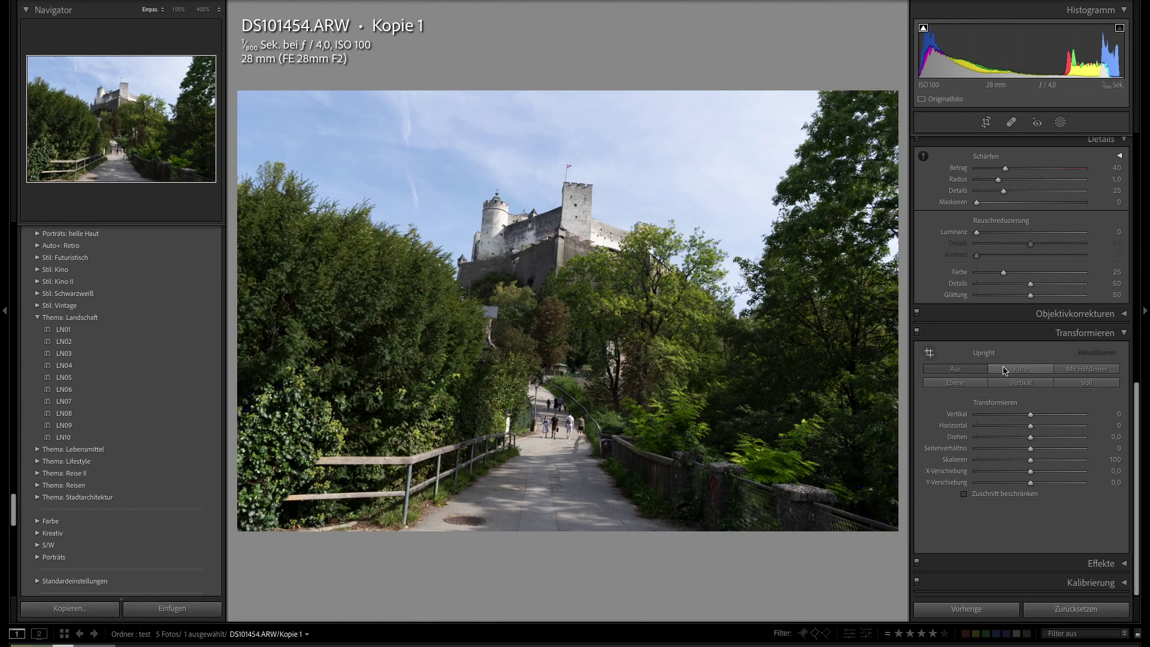
{"action": "left_click", "coordinate": [1082, 379]}
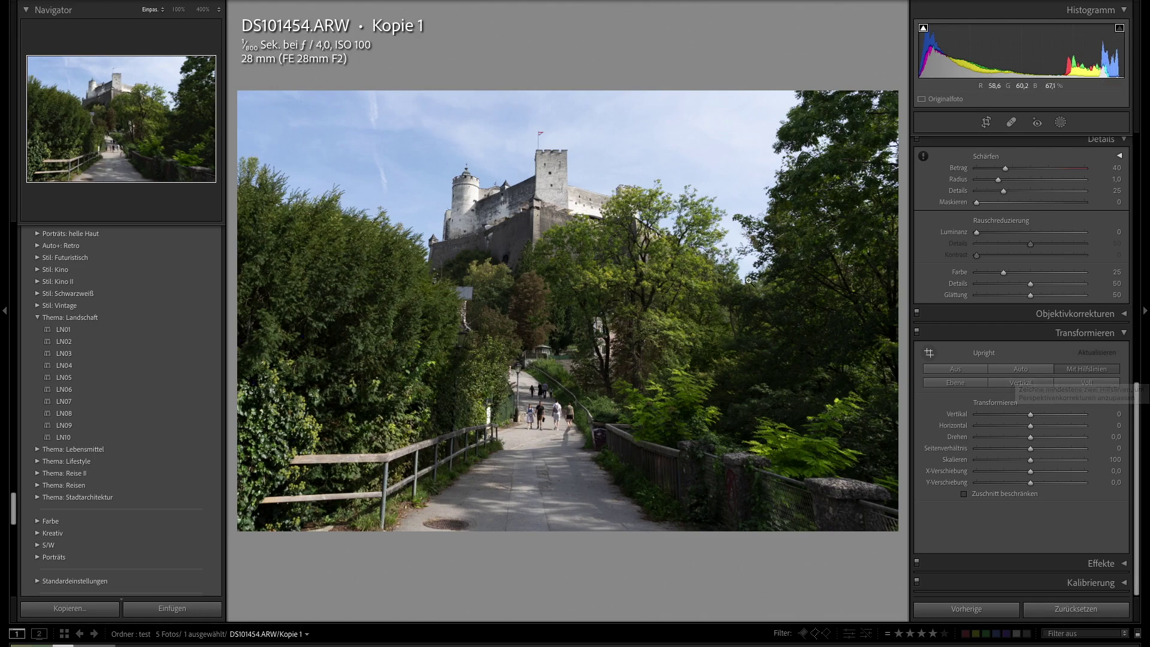
{"action": "left_click", "coordinate": [1118, 333]}
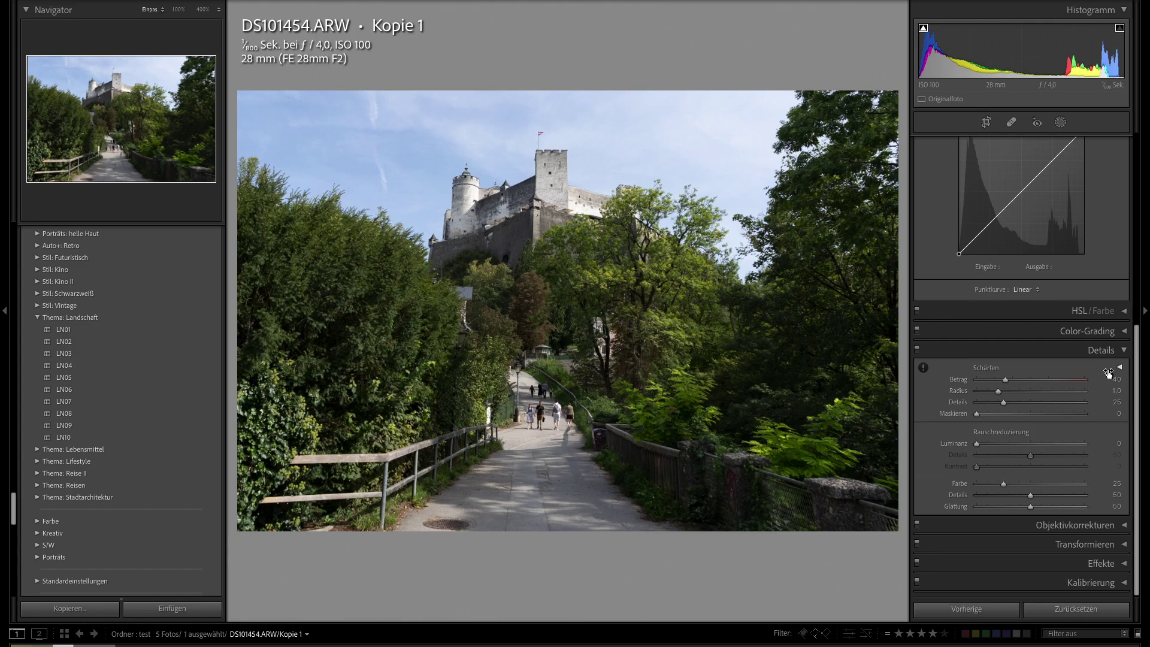
{"action": "left_click", "coordinate": [1124, 332]}
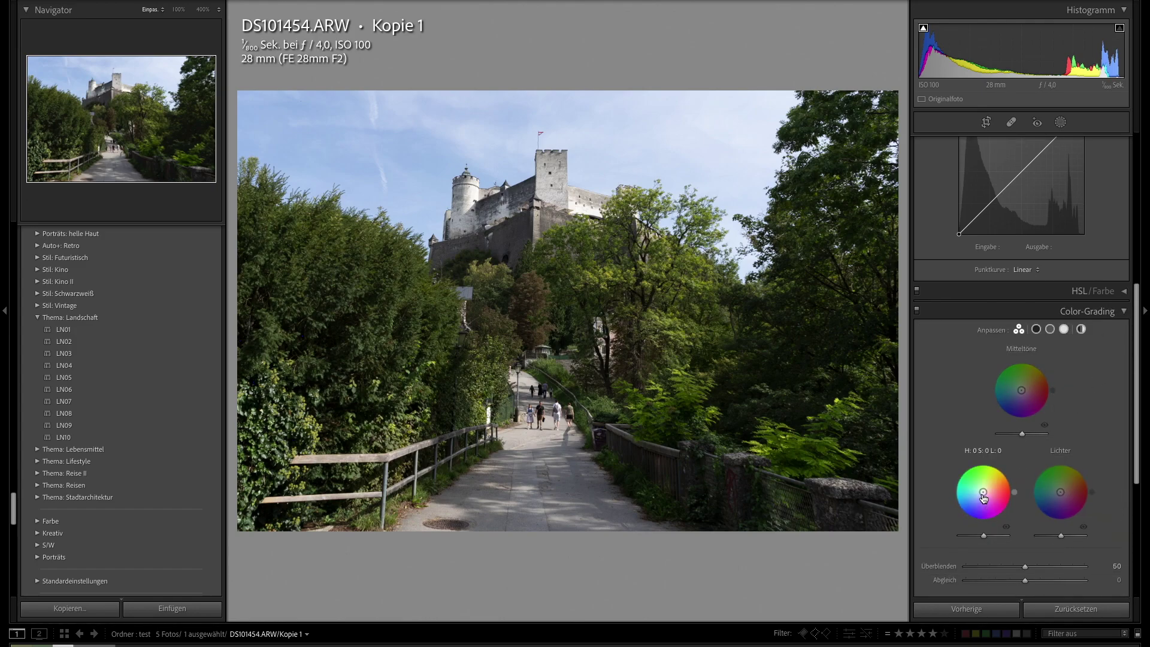
Tint shadows blue (H 231, S 32) and highlights yellow (H 65, S 35)
{"action": "left_click_drag", "start_coordinate": [983, 491], "coordinate": [979, 498]}
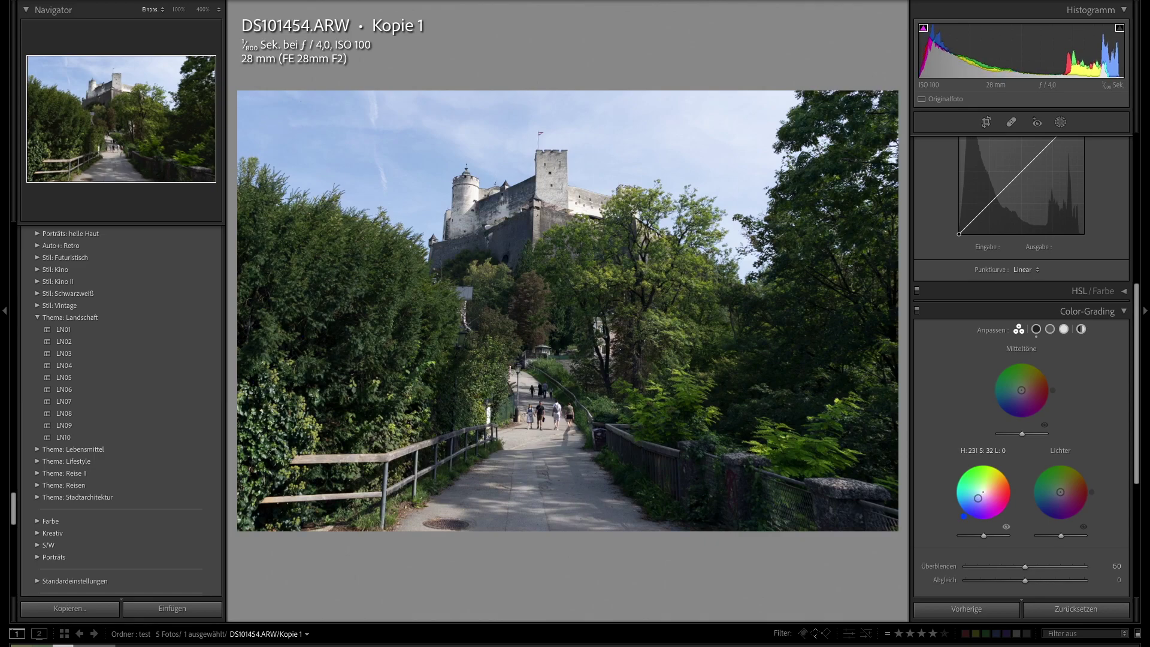
{"action": "left_click_drag", "start_coordinate": [1061, 497], "coordinate": [1065, 483]}
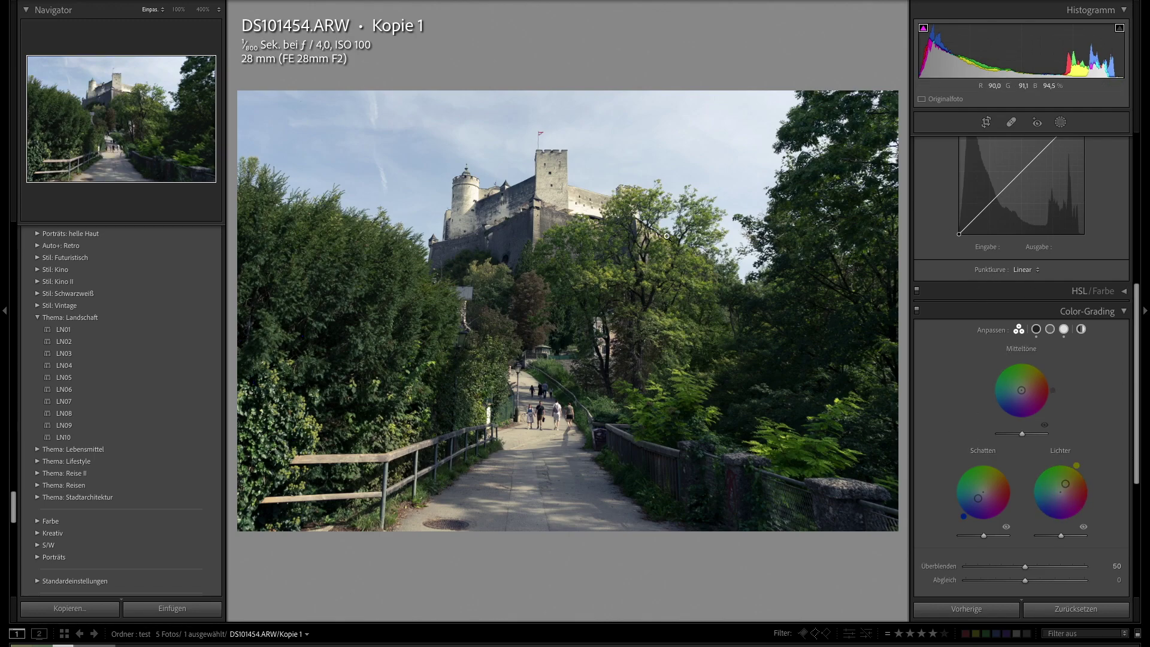
{"action": "left_click", "coordinate": [1124, 311]}
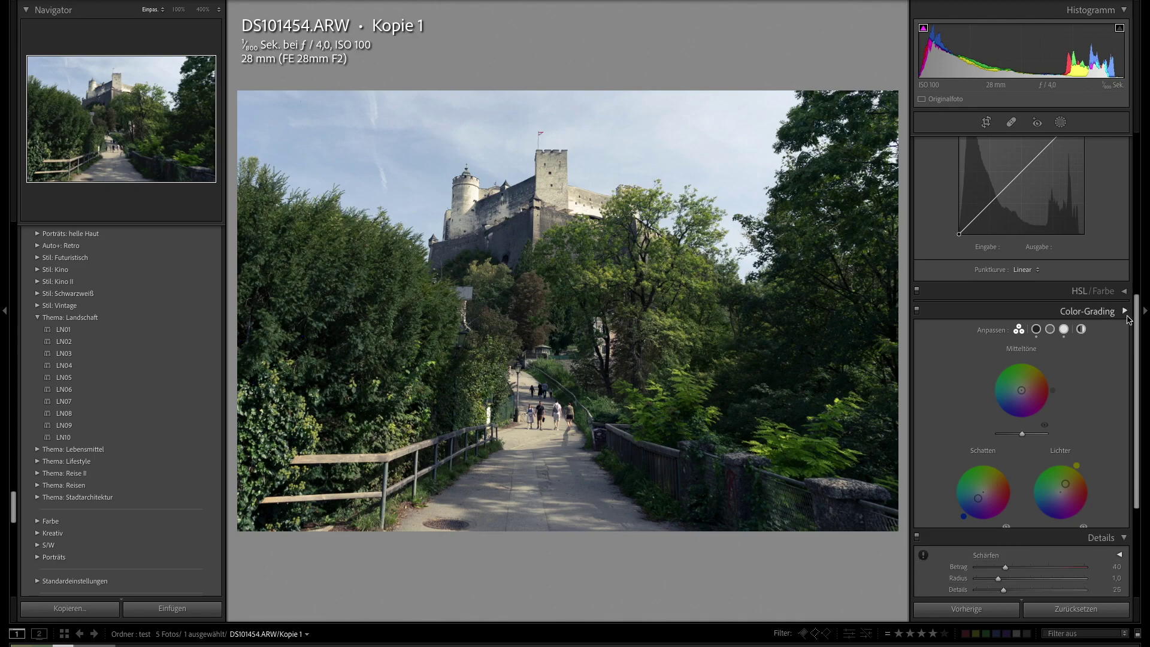
{"action": "left_click", "coordinate": [1126, 317]}
Try the Medium Contrast point curve, revert to Linear, and collapse the Tone Curve section
{"action": "left_click", "coordinate": [1127, 316]}
{"action": "left_click_drag", "start_coordinate": [1137, 332], "coordinate": [1138, 295]}
{"action": "left_click", "coordinate": [1027, 357]}
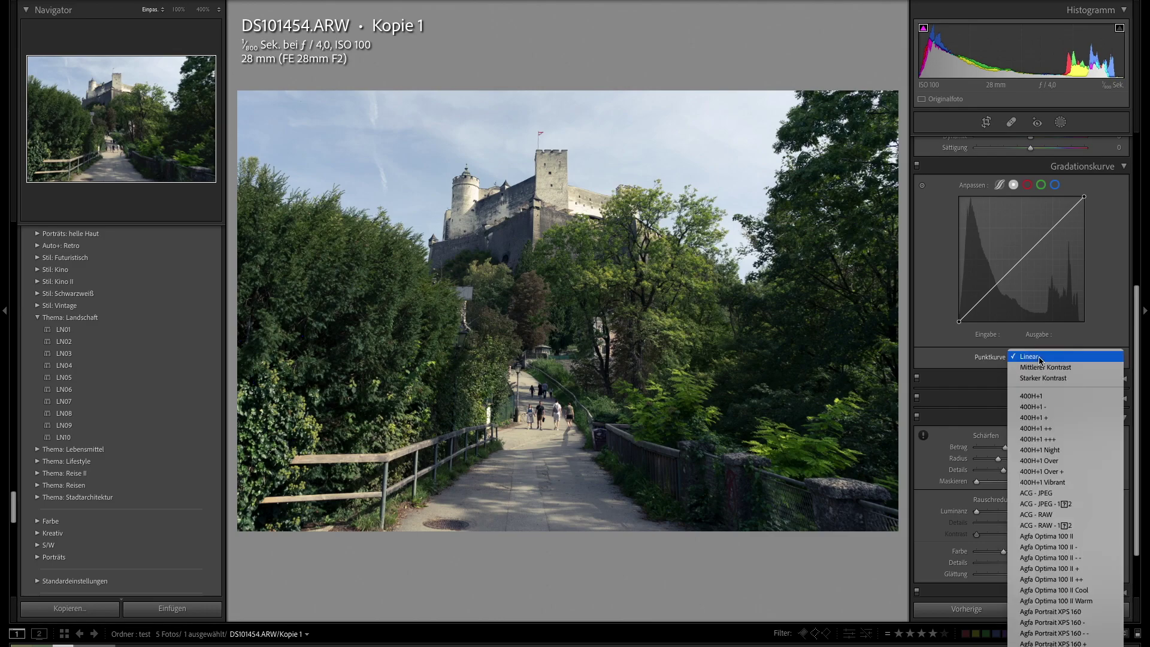
{"action": "left_click", "coordinate": [1035, 368]}
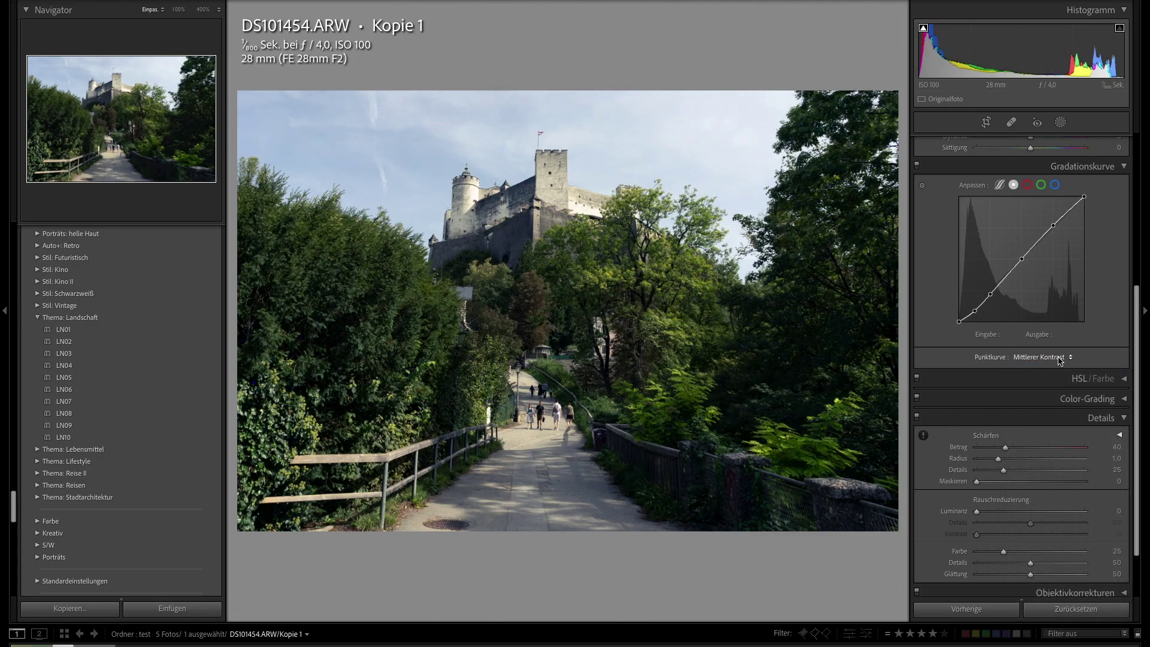
{"action": "left_click", "coordinate": [1056, 357]}
{"action": "left_click", "coordinate": [1042, 346]}
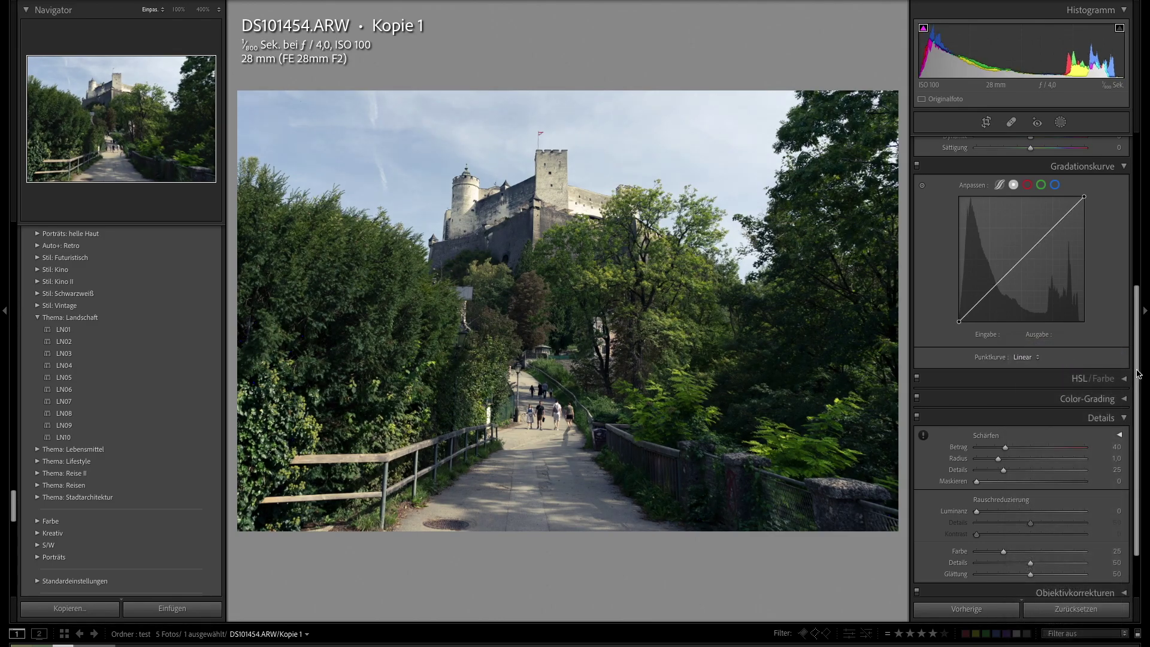
{"action": "scroll", "coordinate": [1127, 365], "scroll_direction": "up", "scroll_amount": 3}
{"action": "scroll", "coordinate": [1129, 300], "scroll_direction": "up", "scroll_amount": 1}
{"action": "left_click", "coordinate": [1123, 281]}
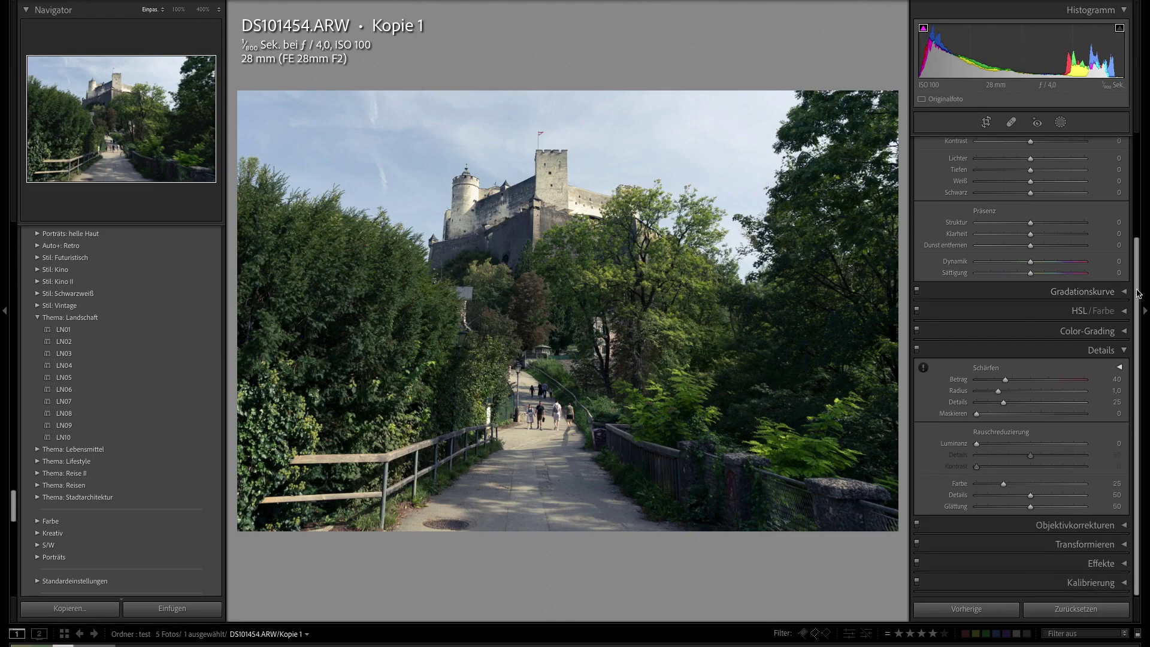
{"action": "scroll", "coordinate": [1018, 270], "scroll_direction": "up", "scroll_amount": 3}
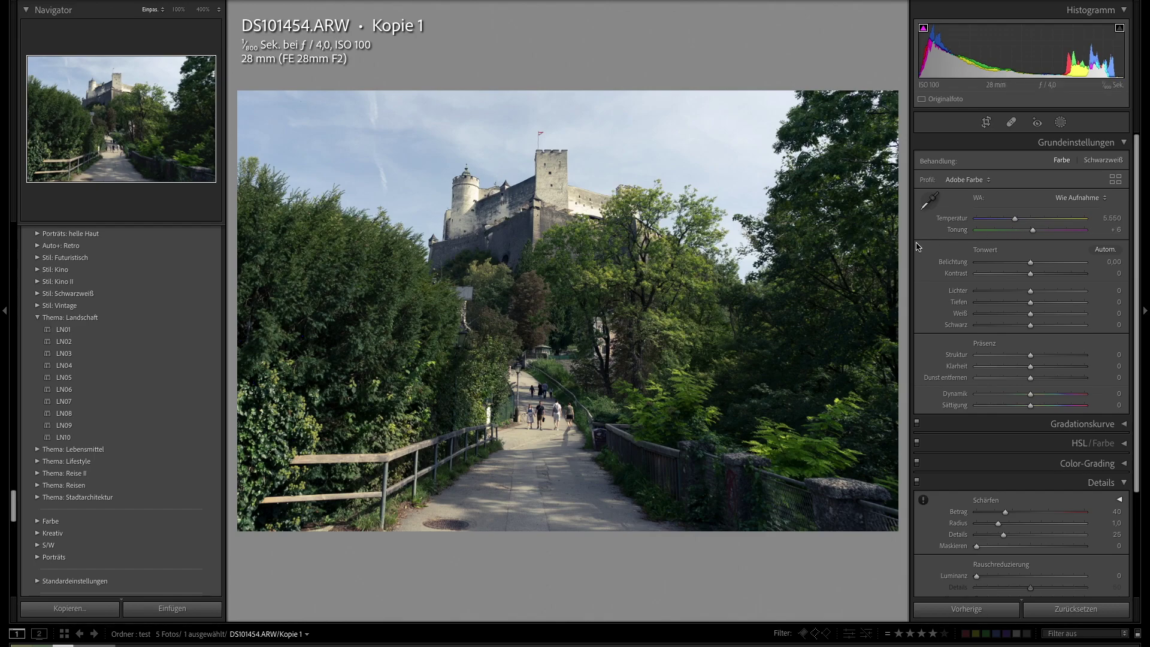
Set Dehaze to +12 and reset Contrast back to 0 in the Basic panel
{"action": "left_click_drag", "start_coordinate": [1036, 276], "coordinate": [1033, 276]}
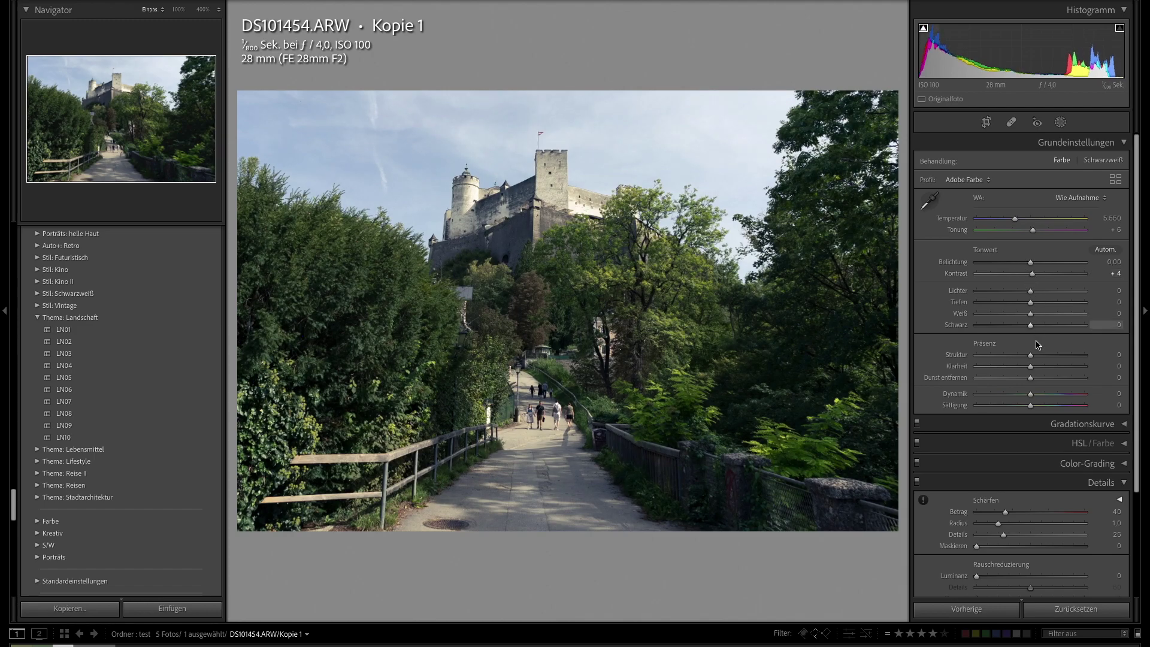
{"action": "left_click", "coordinate": [1031, 379]}
{"action": "left_click_drag", "start_coordinate": [1031, 379], "coordinate": [1039, 379]}
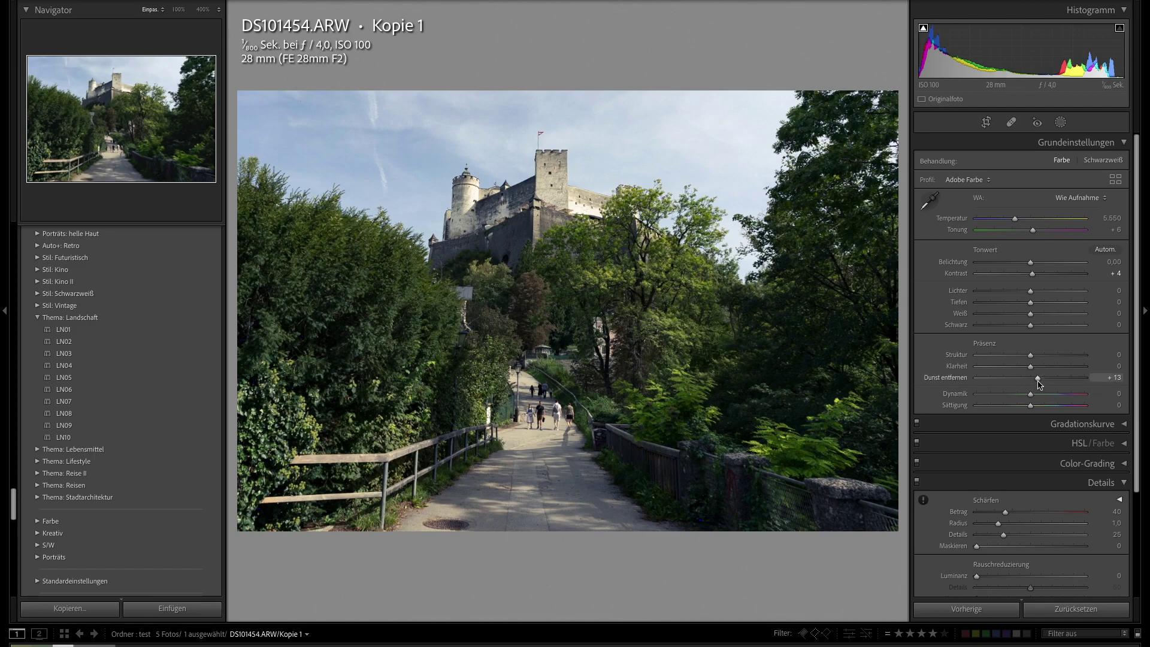
{"action": "left_click_drag", "start_coordinate": [1039, 385], "coordinate": [1039, 384]}
{"action": "double_click", "coordinate": [1038, 274]}
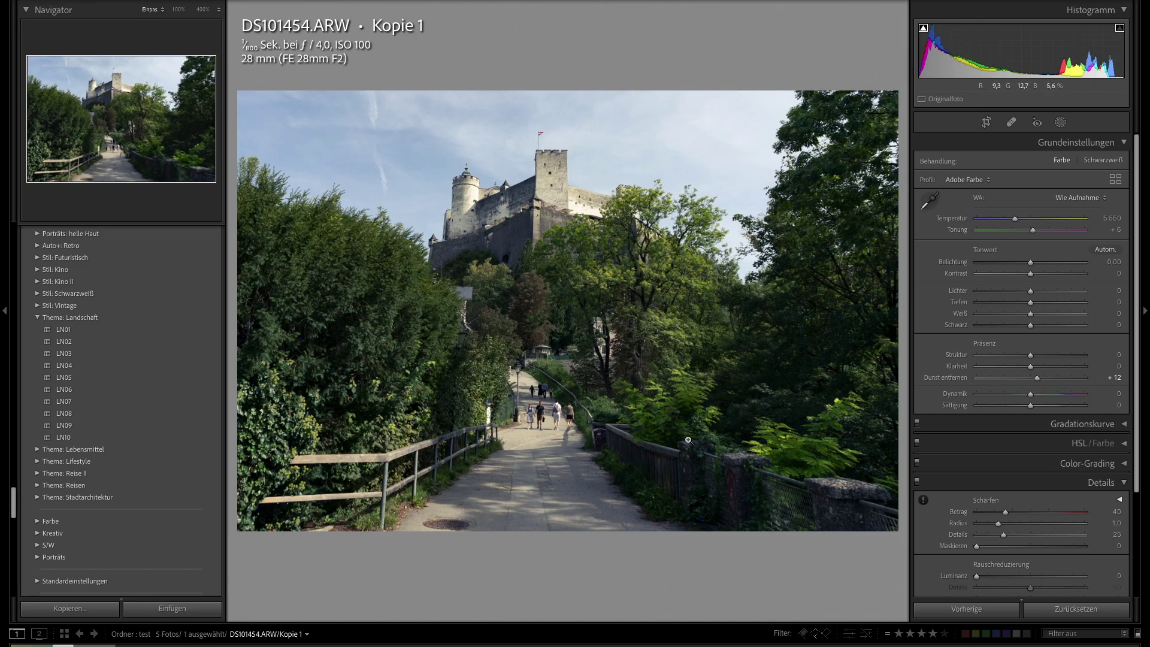
Add a Select Sky mask with Exposure -0.15 and Highlights -31
{"action": "left_click", "coordinate": [1060, 122]}
{"action": "left_click", "coordinate": [947, 177]}
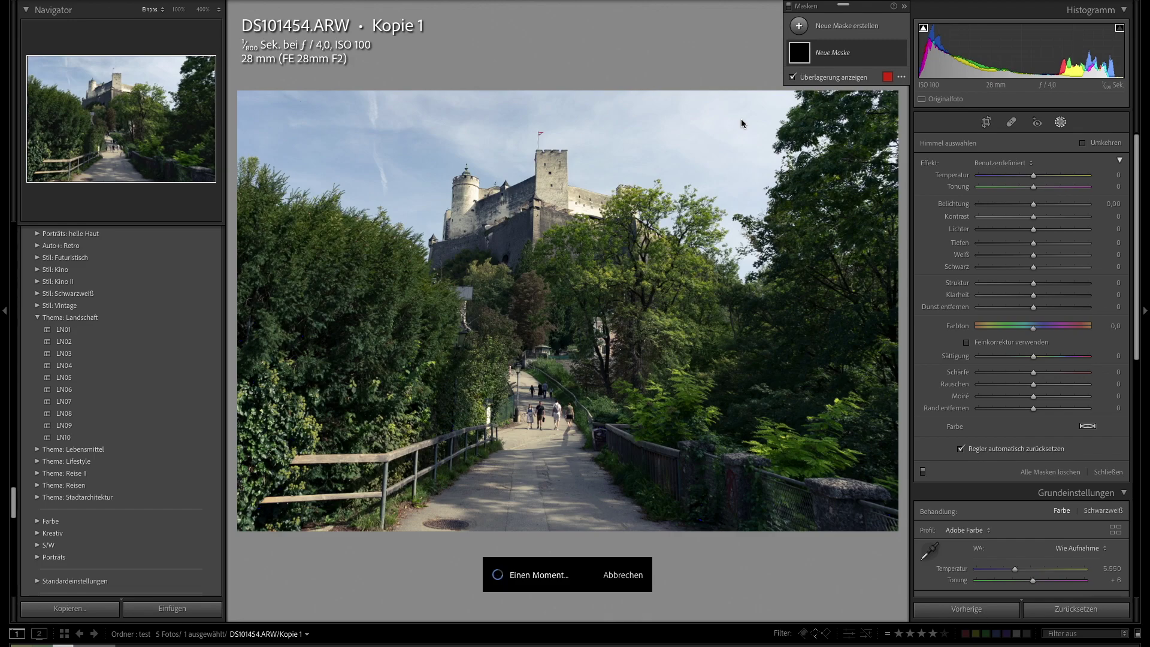
{"action": "mouse_move", "coordinate": [758, 143]}
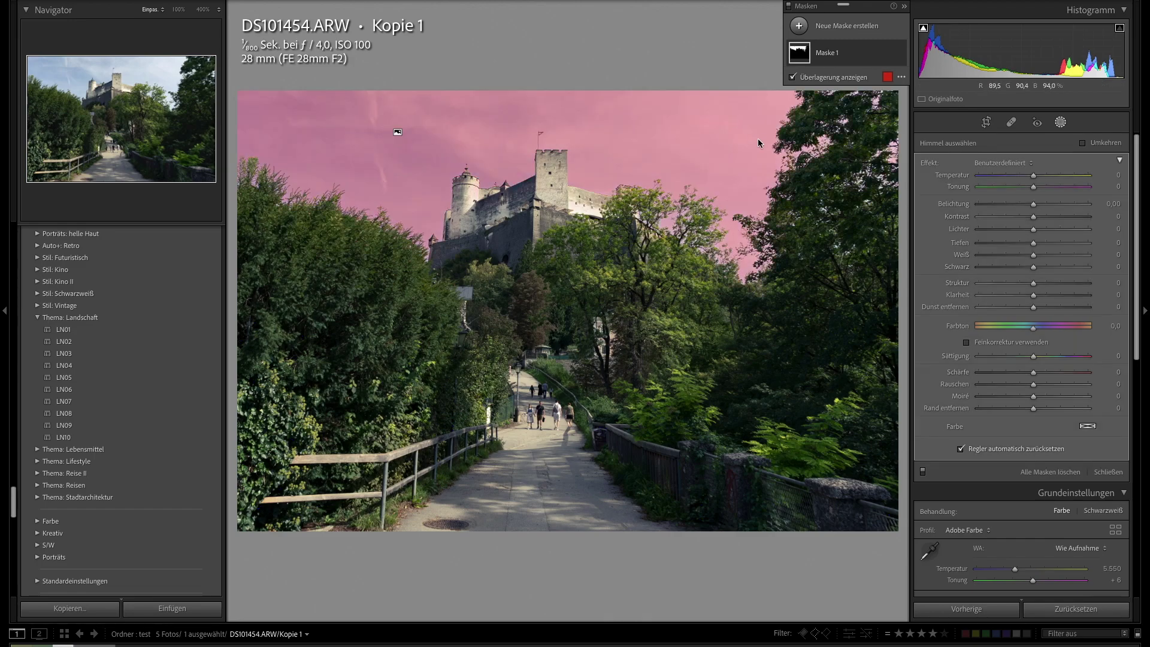
{"action": "mouse_move", "coordinate": [1034, 228]}
{"action": "left_mouse_down"}
{"action": "mouse_move", "coordinate": [1007, 233]}
{"action": "mouse_move", "coordinate": [1033, 208]}
{"action": "left_mouse_up"}
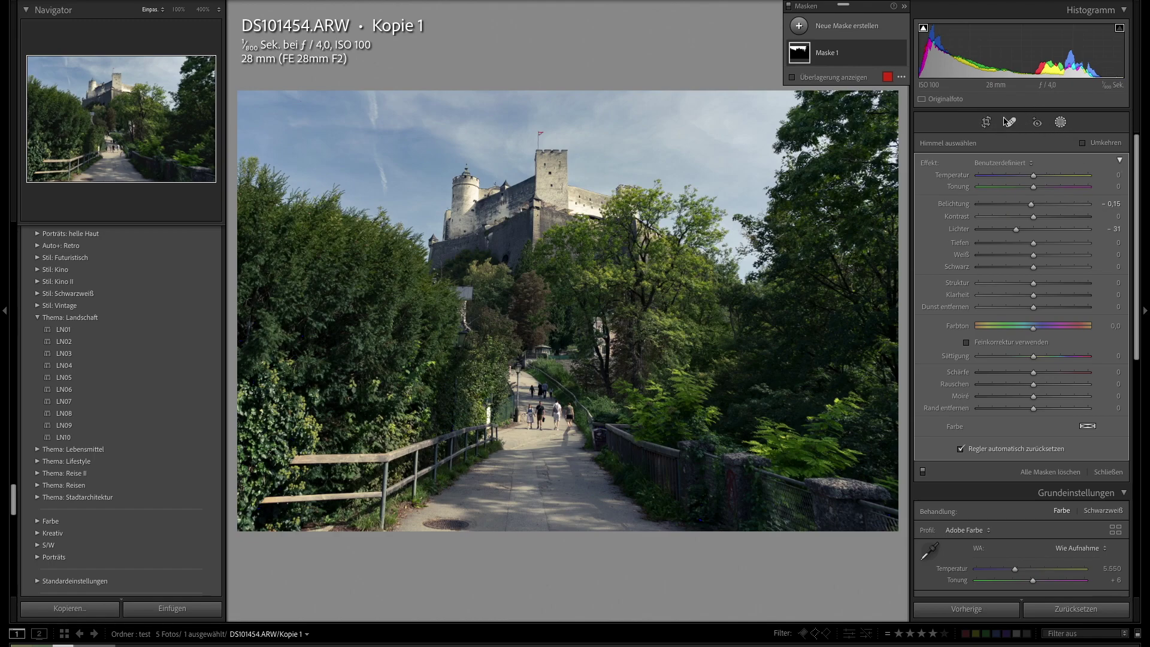
{"action": "left_click", "coordinate": [800, 26]}
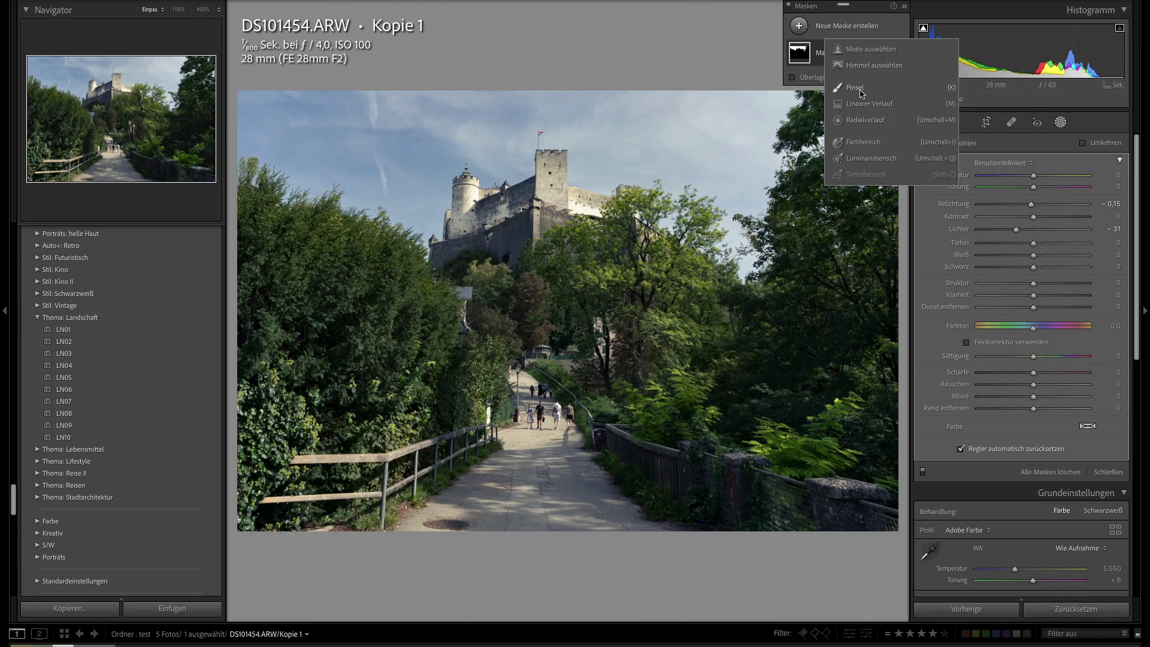
Paint a brush mask over the left and lower-left foliage and darken it to -2.02 exposure
{"action": "left_click", "coordinate": [856, 88]}
{"action": "scroll", "coordinate": [527, 486], "scroll_direction": "up", "scroll_amount": 2}
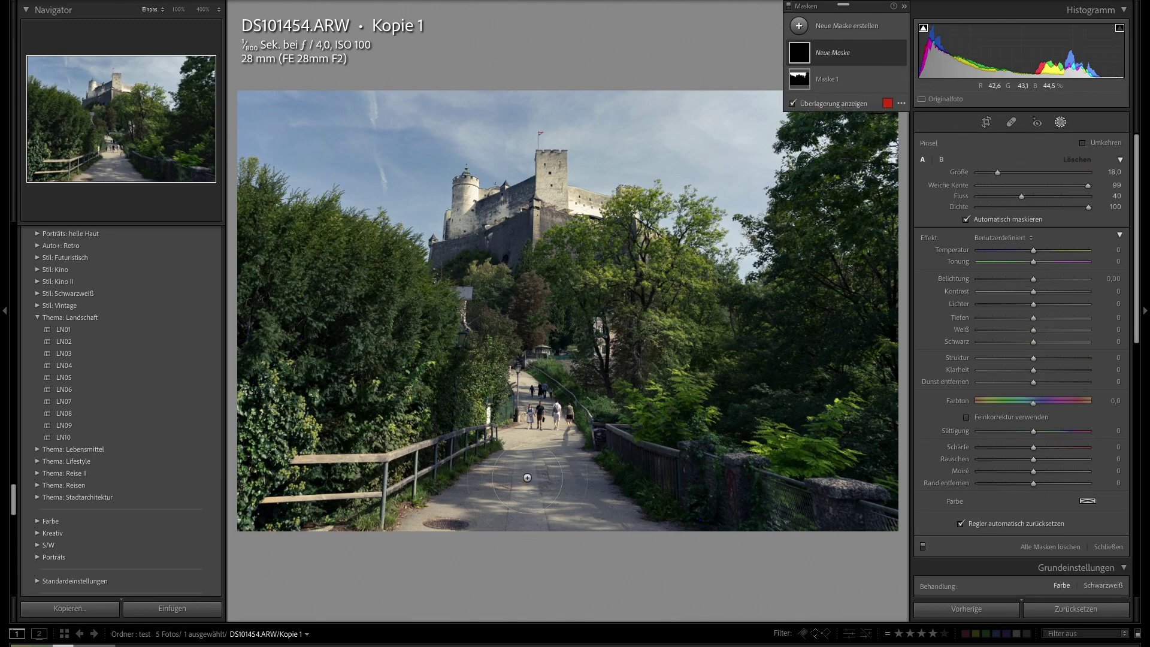
{"action": "scroll", "coordinate": [360, 294], "scroll_direction": "up", "scroll_amount": 2}
{"action": "mouse_move", "coordinate": [252, 415]}
{"action": "left_mouse_down"}
{"action": "mouse_move", "coordinate": [384, 516]}
{"action": "mouse_move", "coordinate": [845, 397]}
{"action": "mouse_move", "coordinate": [573, 530]}
{"action": "mouse_move", "coordinate": [385, 475]}
{"action": "mouse_move", "coordinate": [366, 508]}
{"action": "left_mouse_up"}
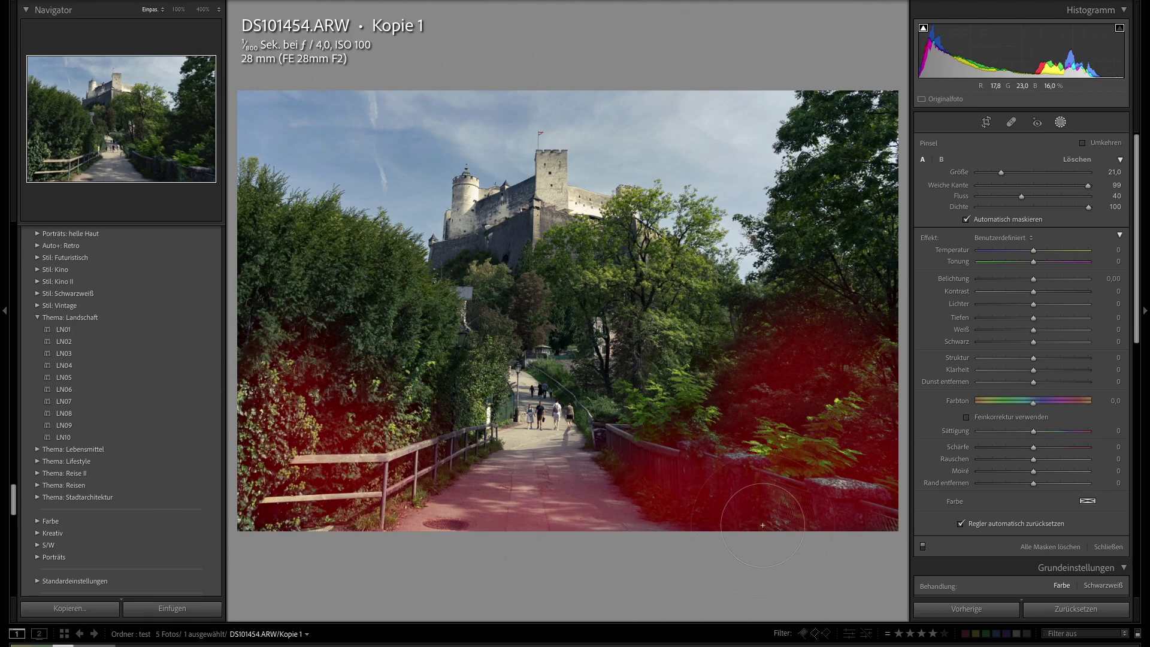
{"action": "left_click_drag", "start_coordinate": [1034, 282], "coordinate": [1014, 285]}
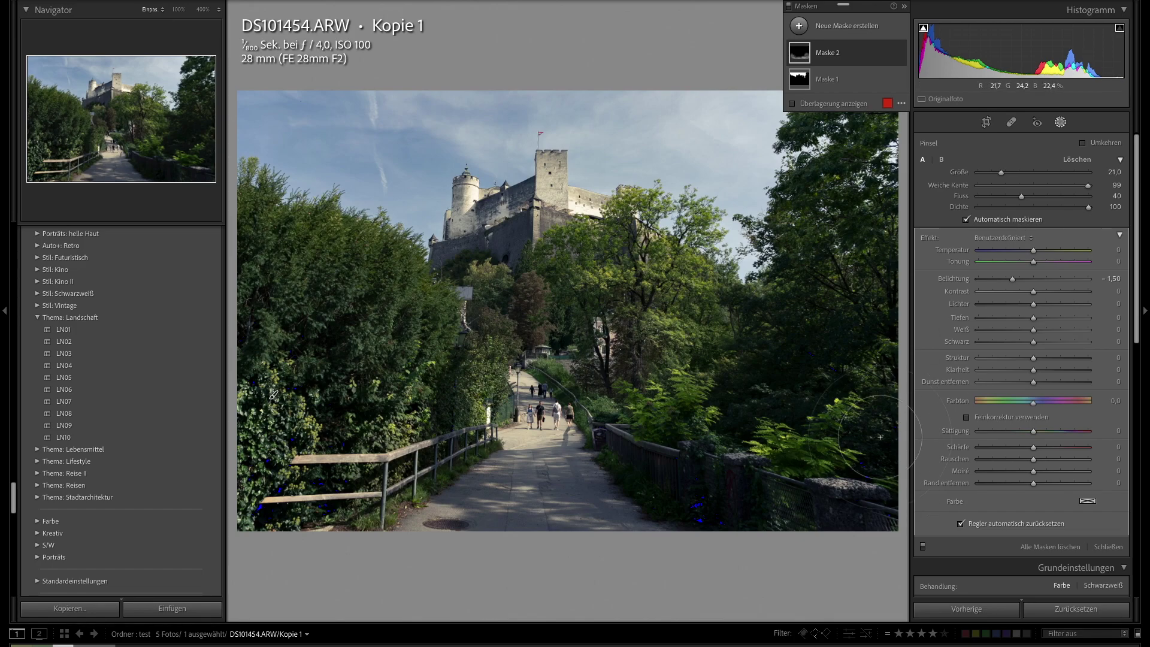
{"action": "left_click_drag", "start_coordinate": [385, 517], "coordinate": [345, 498]}
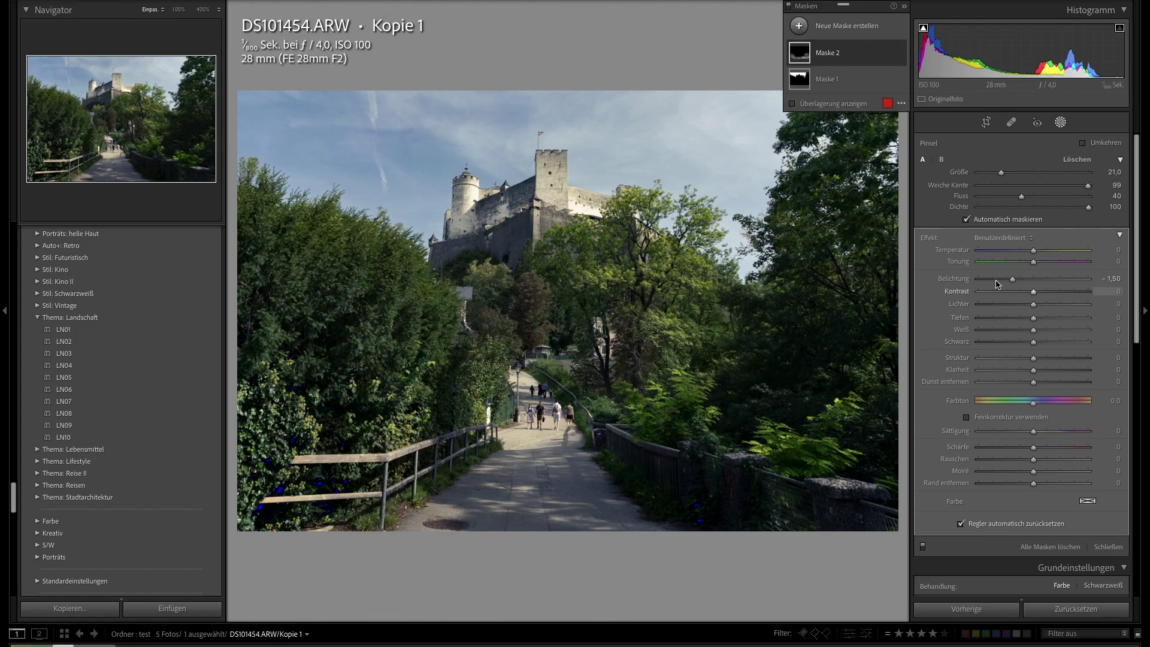
{"action": "left_click_drag", "start_coordinate": [1013, 280], "coordinate": [1005, 280]}
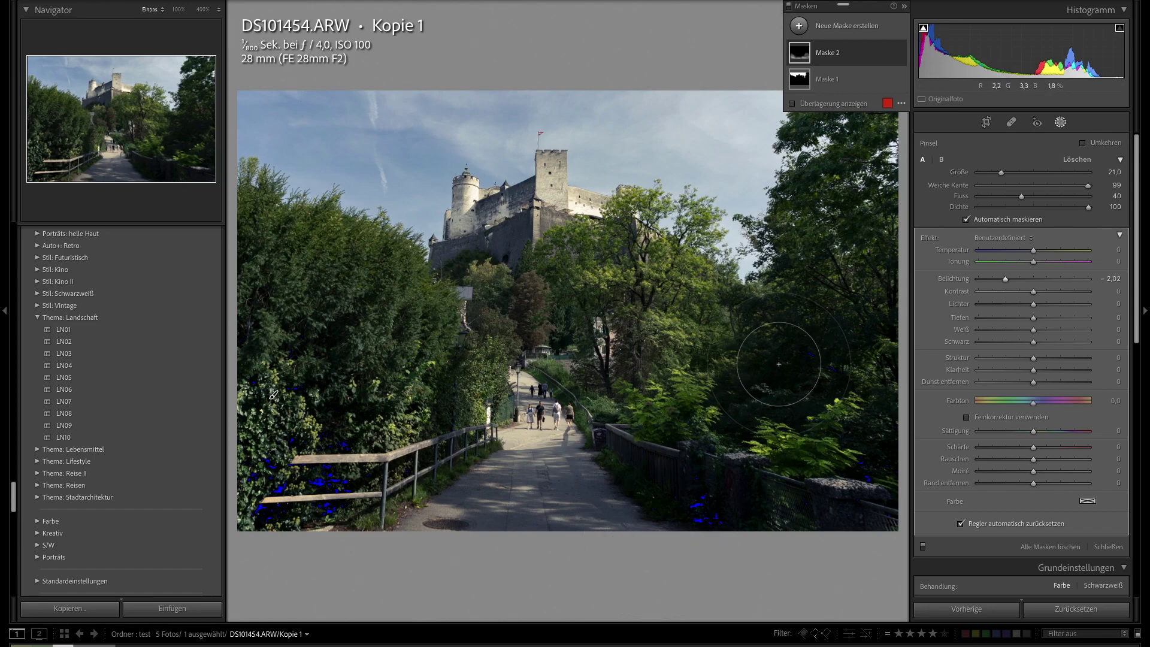
{"action": "left_click", "coordinate": [986, 122]}
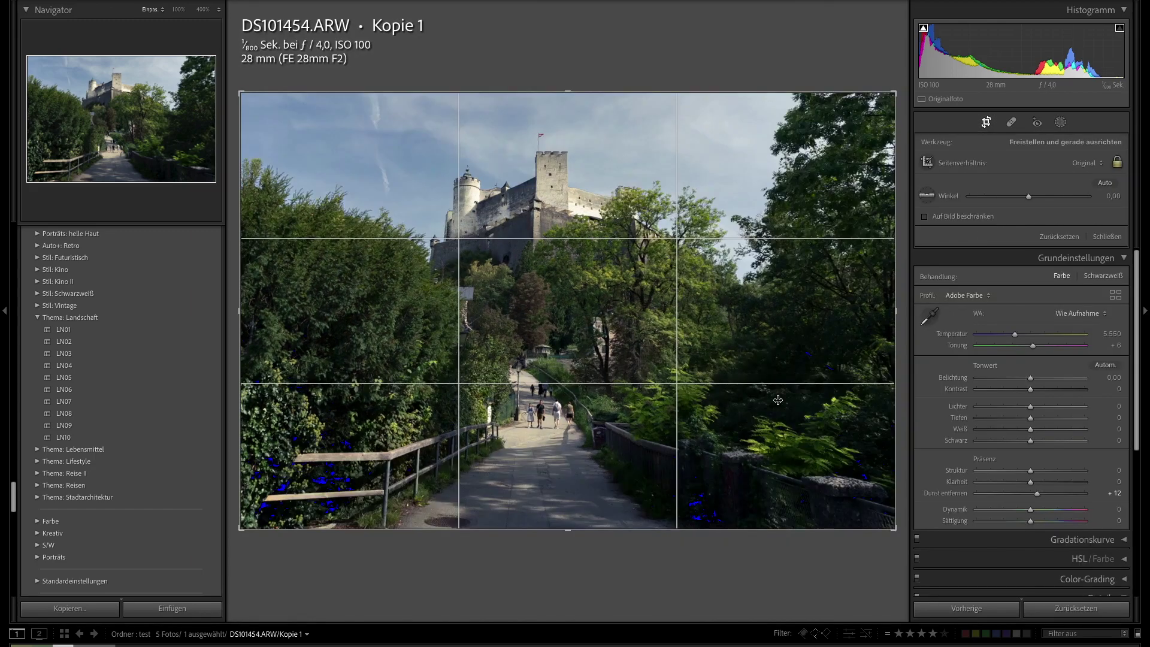
Tighten the crop slightly from the bottom edge and apply it
{"action": "left_click_drag", "start_coordinate": [568, 529], "coordinate": [569, 520]}
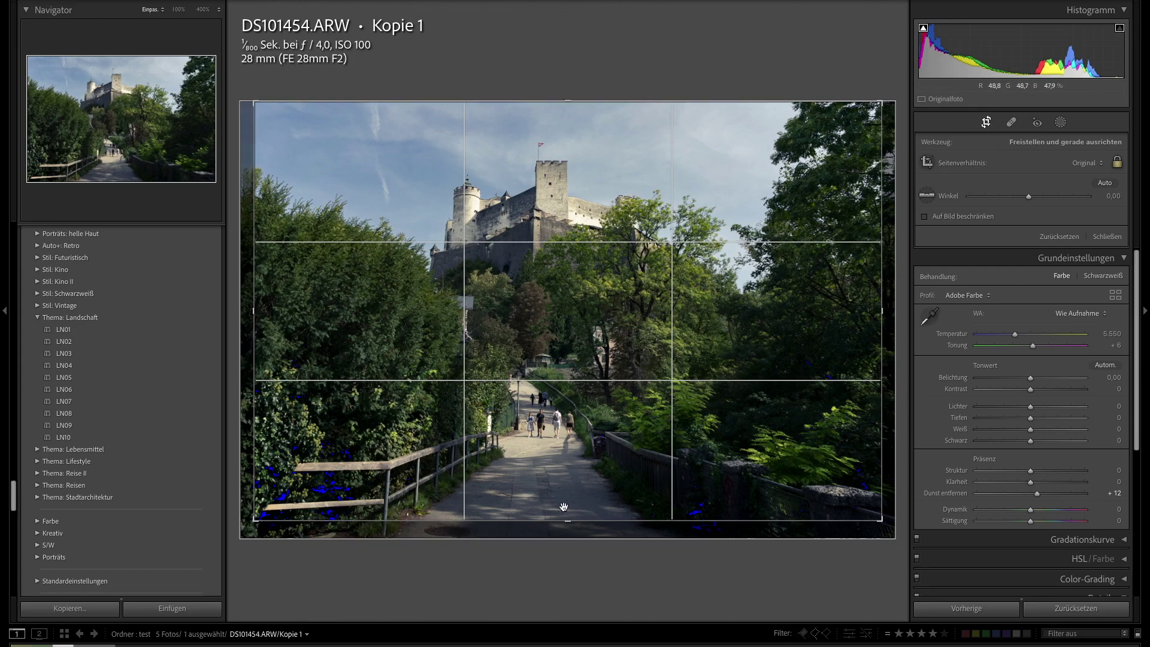
{"action": "key", "text": "Return"}
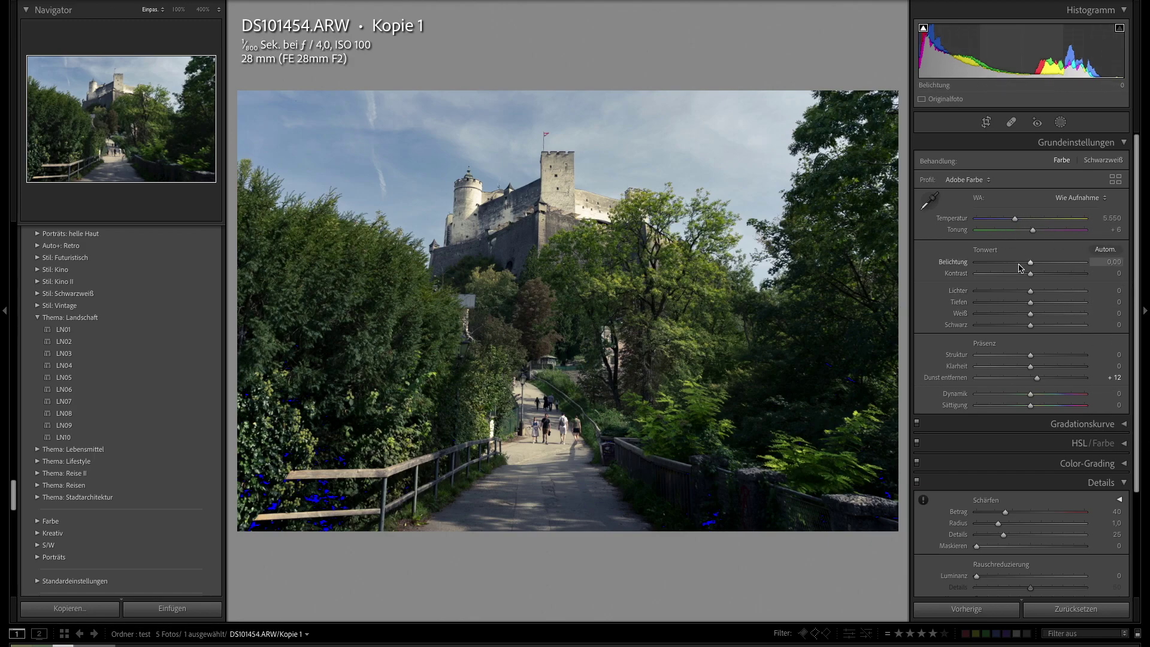
Set exposure -0.15, highlights -6, shadows +20, whites +26 and blacks -3
{"action": "mouse_move", "coordinate": [1031, 267]}
{"action": "left_mouse_down"}
{"action": "mouse_move", "coordinate": [1028, 292]}
{"action": "mouse_move", "coordinate": [1047, 317]}
{"action": "left_mouse_up"}
{"action": "left_click", "coordinate": [1031, 303]}
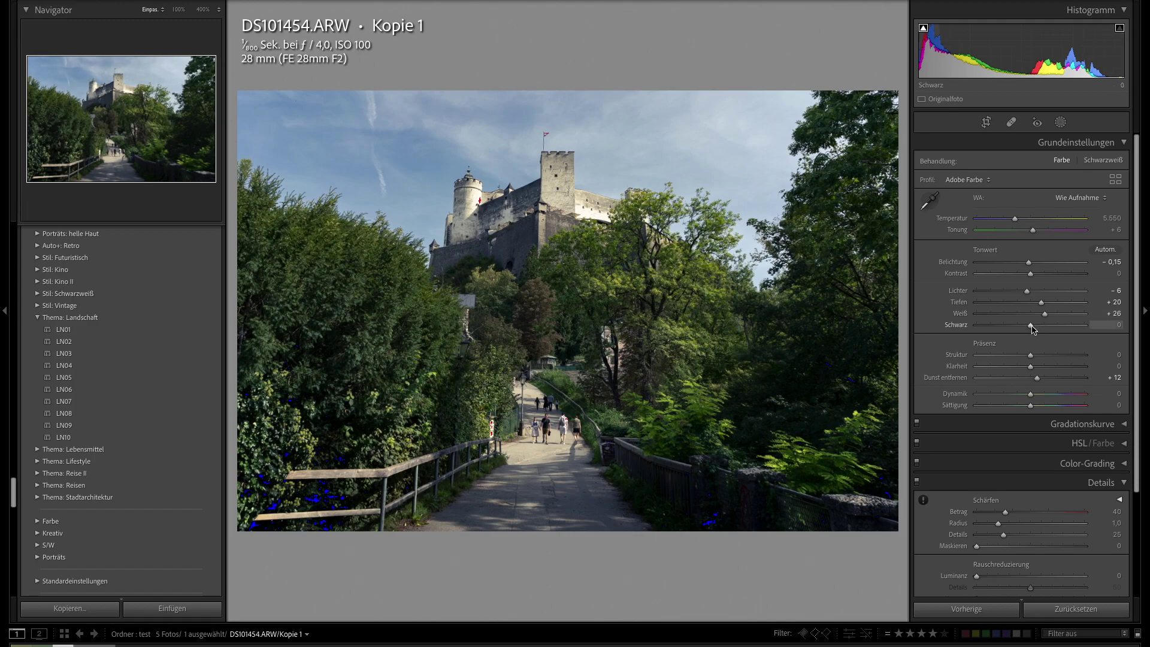
{"action": "left_click_drag", "start_coordinate": [1032, 326], "coordinate": [1031, 329]}
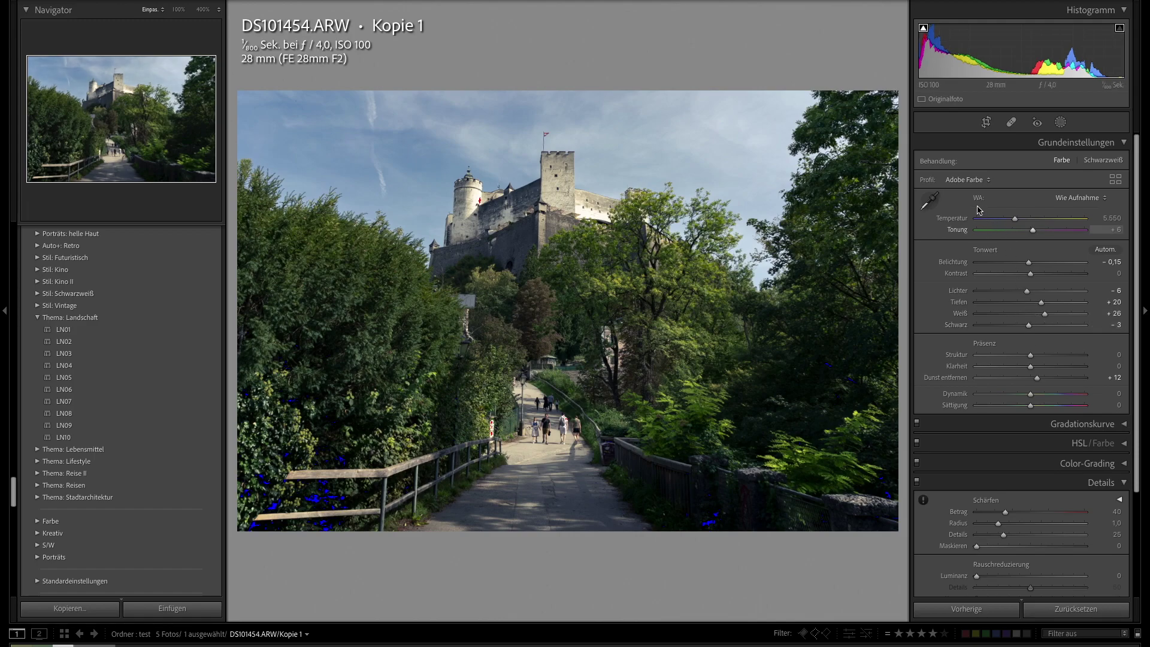
Straighten the photo by -0.11° and zoom to 100% on the trees left of the path
{"action": "left_click", "coordinate": [986, 122]}
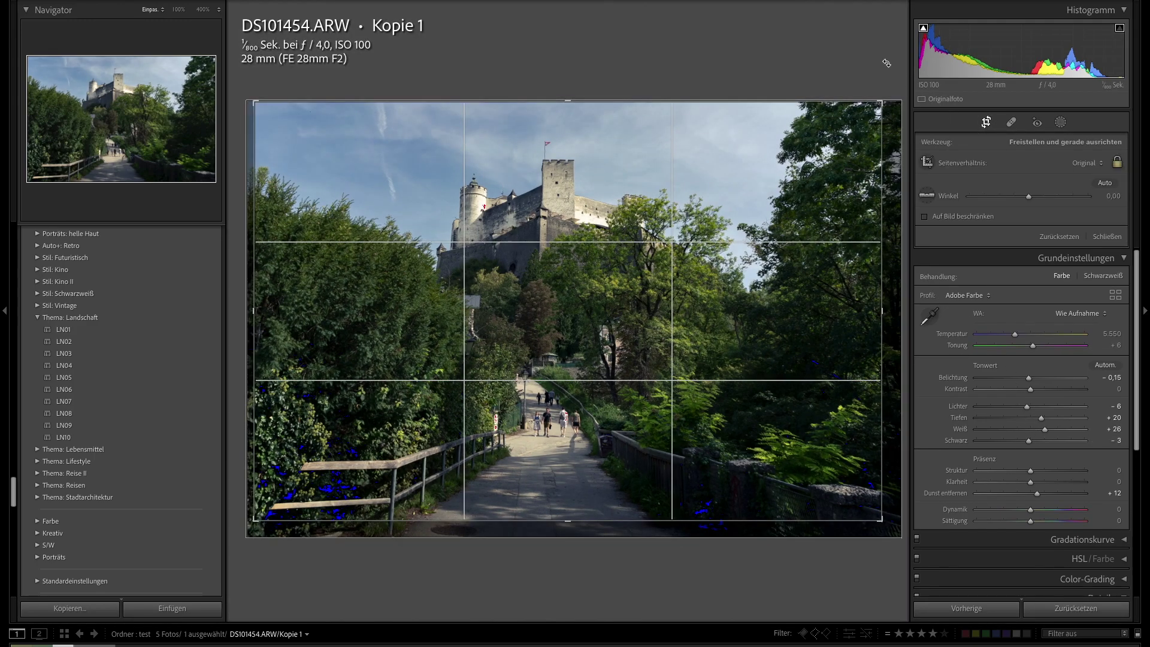
{"action": "left_click_drag", "start_coordinate": [886, 60], "coordinate": [887, 62]}
{"action": "key", "text": "r"}
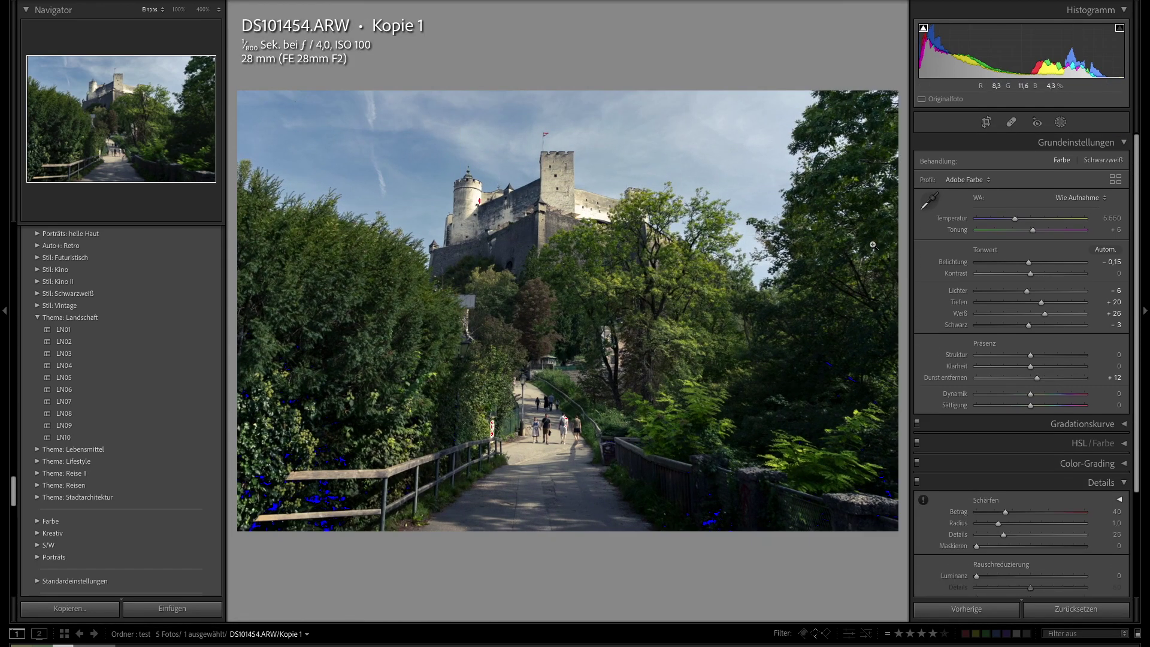
{"action": "left_click", "coordinate": [465, 329]}
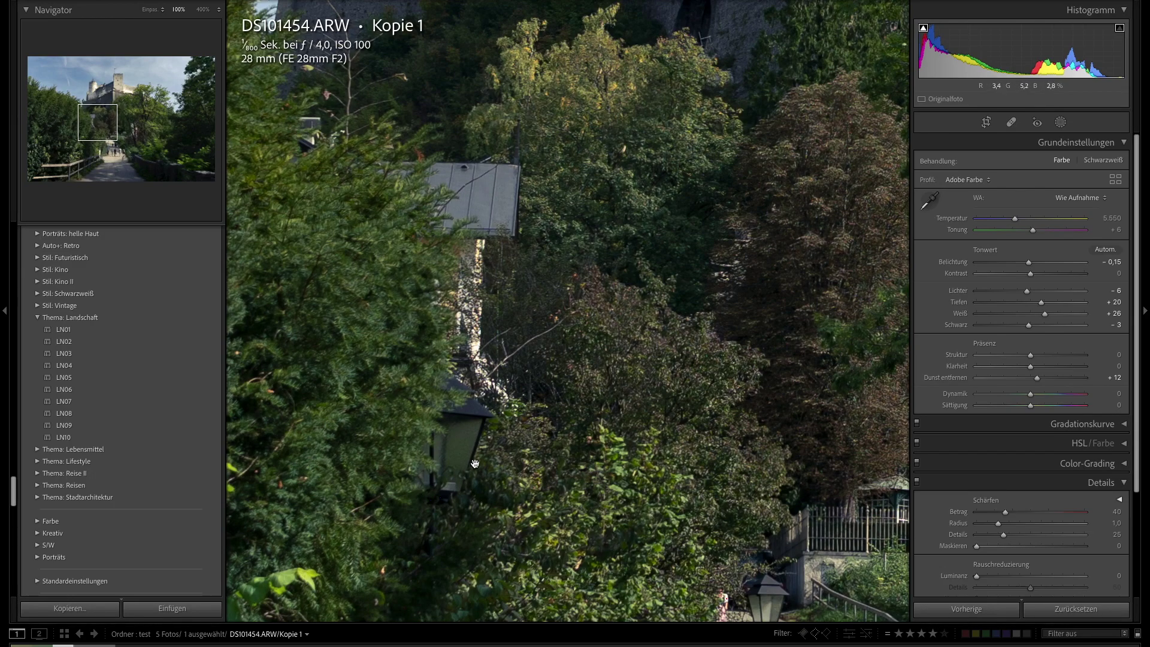
Pan around the 100% view to check details, then fit the whole castle photo back in view
{"action": "scroll", "coordinate": [637, 469], "scroll_direction": "down", "scroll_amount": 2}
{"action": "scroll", "coordinate": [689, 432], "scroll_direction": "down", "scroll_amount": 2}
{"action": "scroll", "coordinate": [748, 395], "scroll_direction": "down", "scroll_amount": 2}
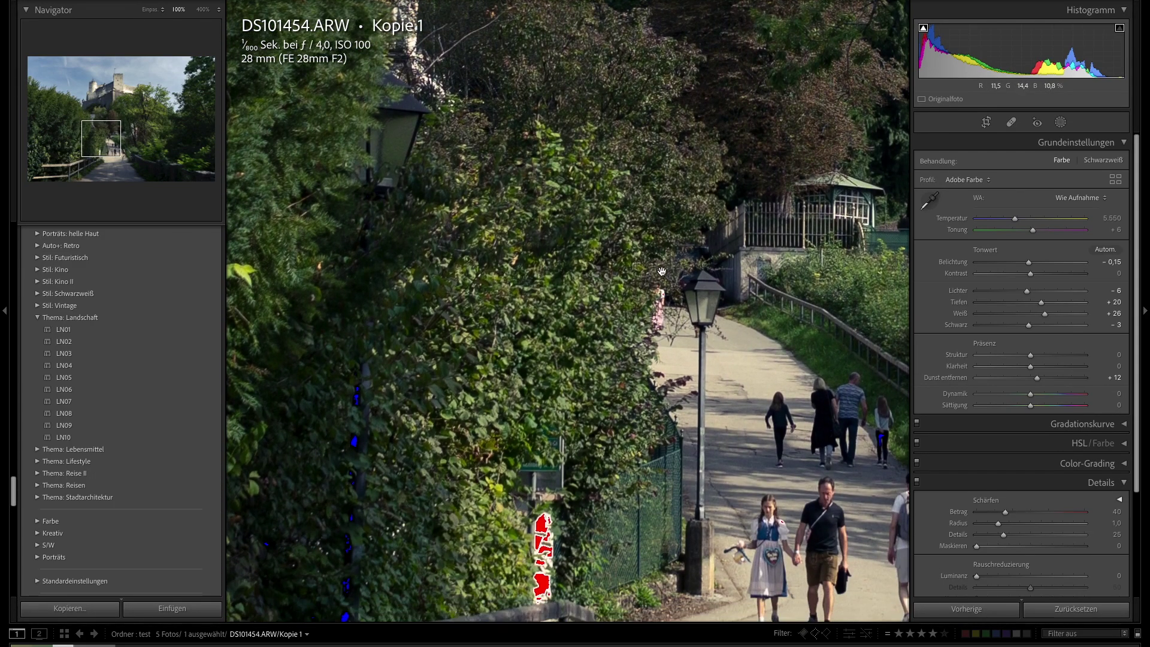
{"action": "scroll", "coordinate": [718, 341], "scroll_direction": "down", "scroll_amount": 3}
{"action": "scroll", "coordinate": [629, 306], "scroll_direction": "right", "scroll_amount": 2}
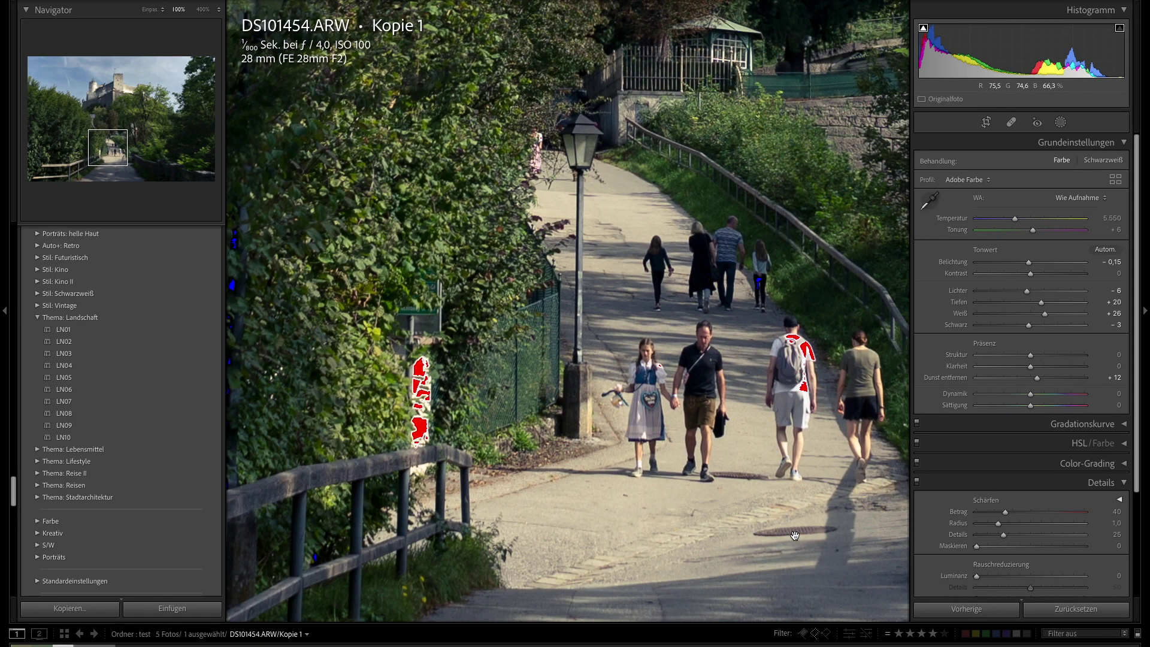
{"action": "left_click", "coordinate": [594, 296]}
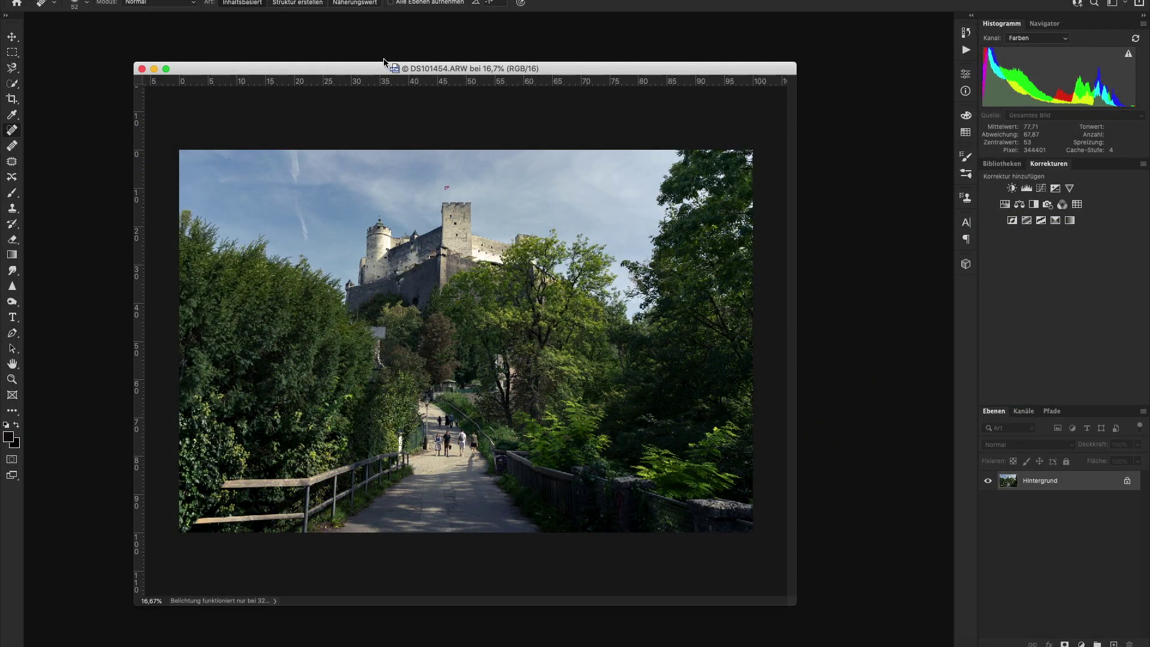
Reposition and enlarge the document window, then zoom the photo to 50%
{"action": "left_click_drag", "start_coordinate": [384, 64], "coordinate": [367, 34]}
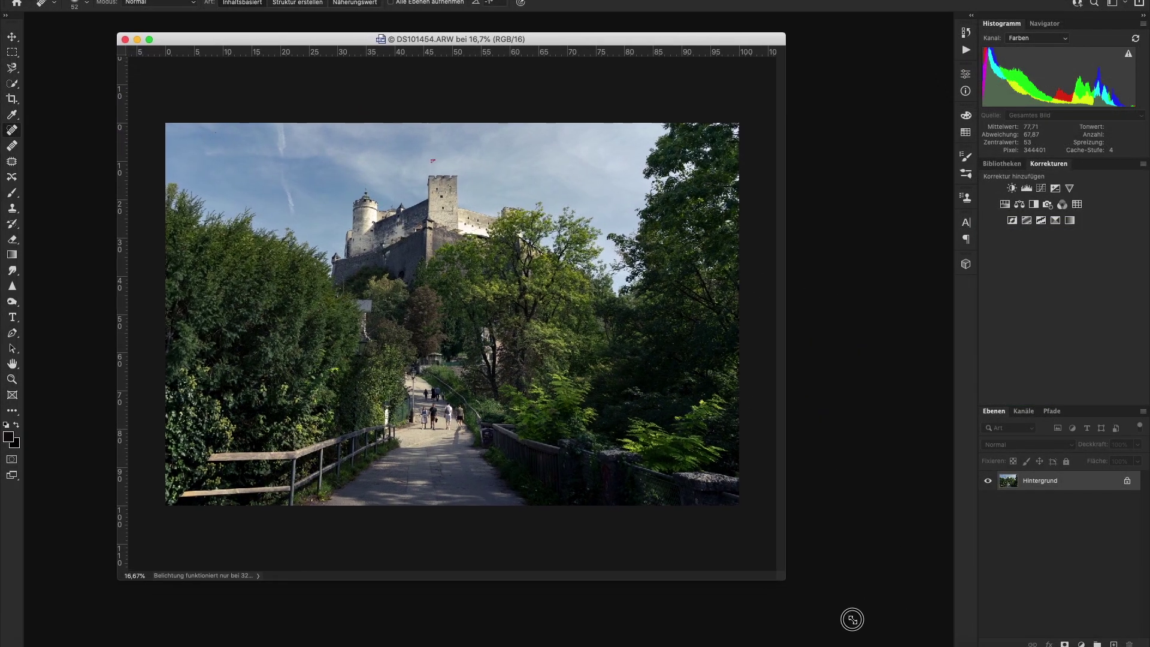
{"action": "left_click_drag", "start_coordinate": [780, 575], "coordinate": [906, 645]}
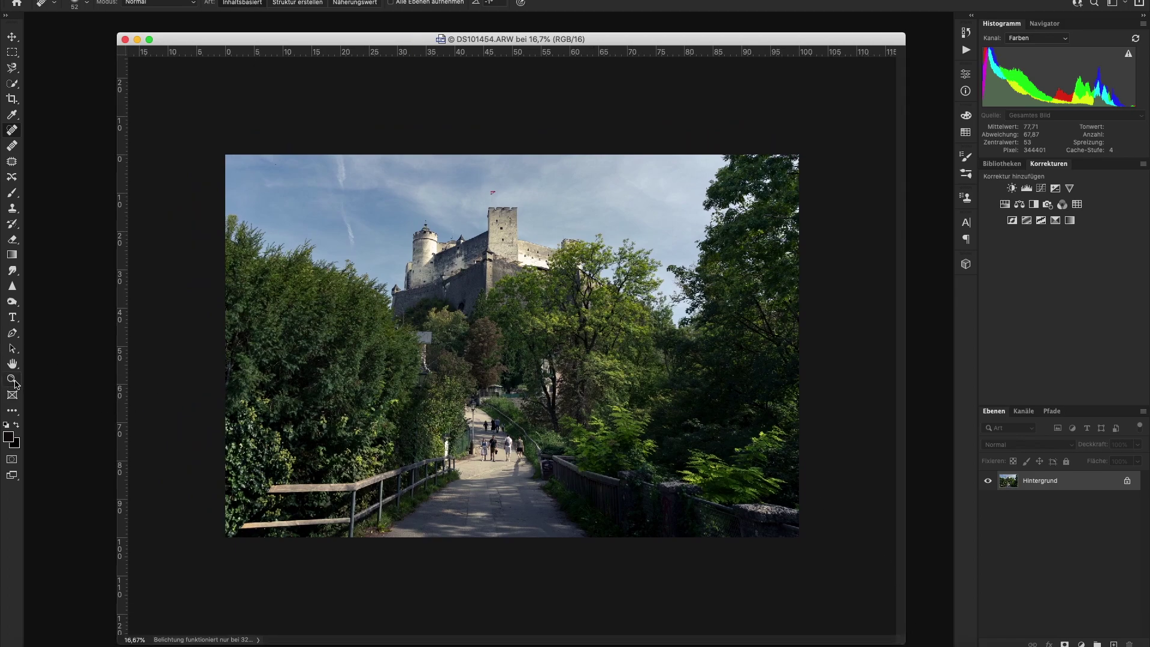
{"action": "left_click", "coordinate": [12, 379]}
{"action": "left_click", "coordinate": [469, 424]}
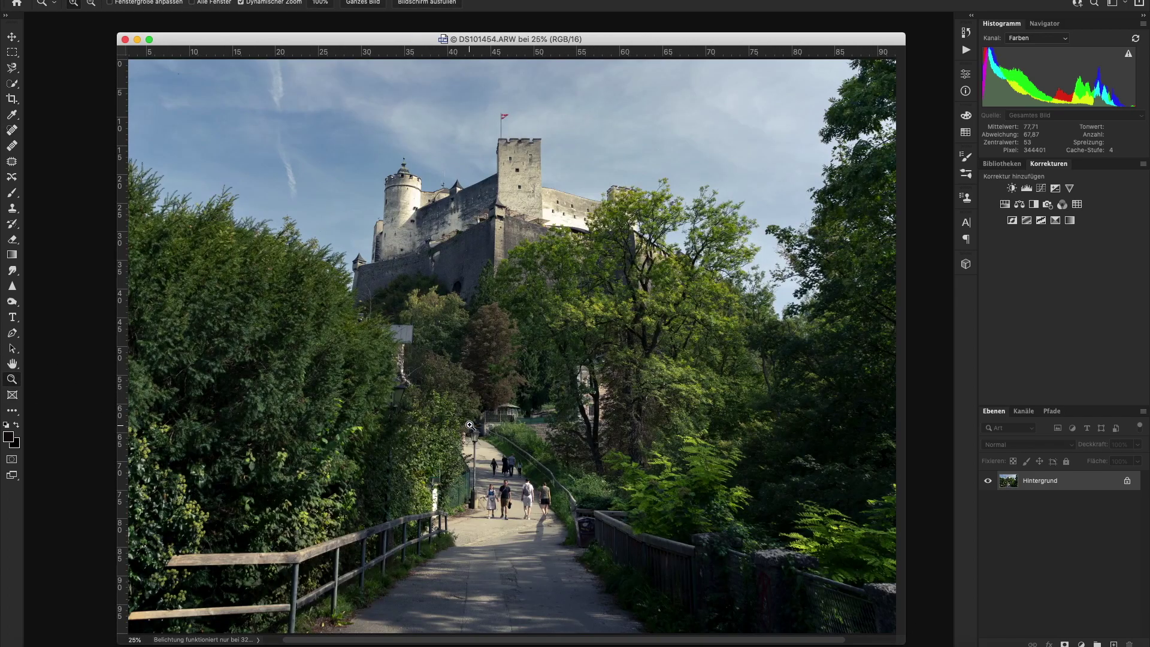
{"action": "left_click", "coordinate": [429, 347]}
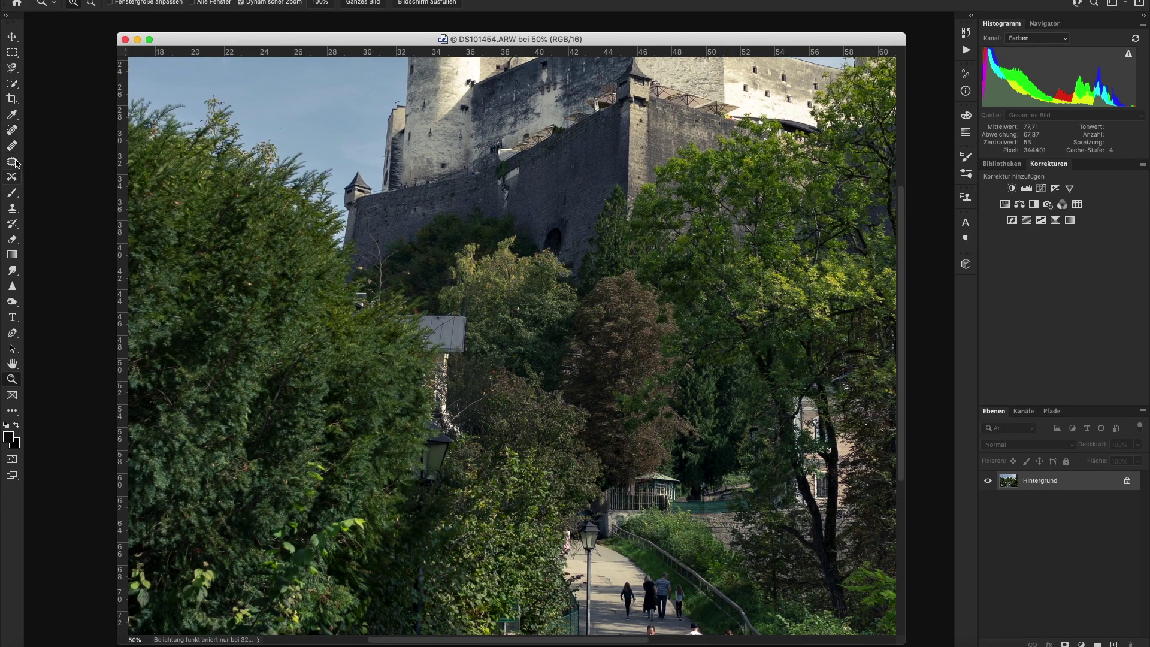
Spot-heal the grey sign among the trees and a small dark spot in the foliage
{"action": "left_click", "coordinate": [12, 132]}
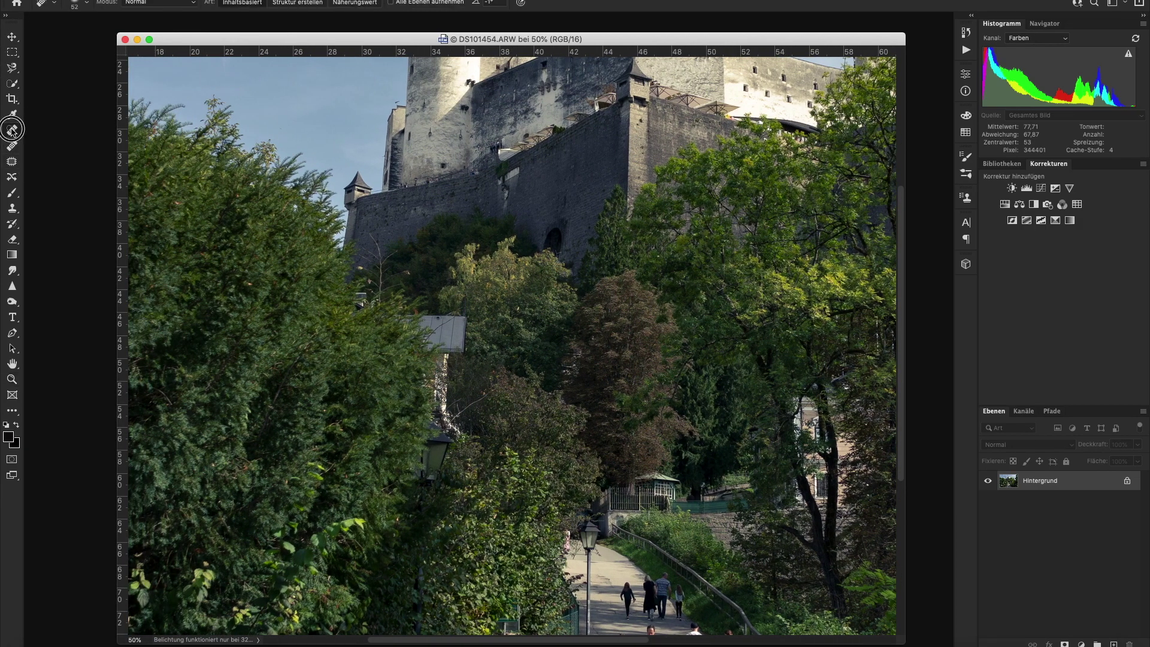
{"action": "left_click", "coordinate": [359, 298]}
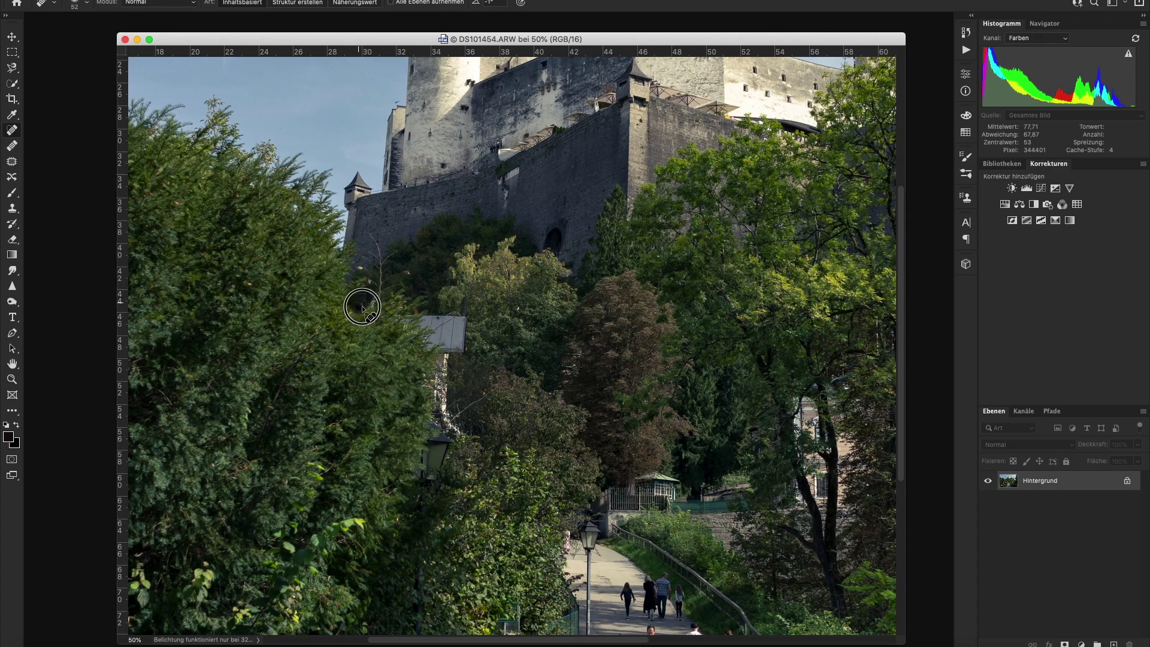
{"action": "mouse_move", "coordinate": [414, 336]}
{"action": "left_mouse_down"}
{"action": "mouse_move", "coordinate": [419, 308]}
{"action": "mouse_move", "coordinate": [450, 326]}
{"action": "mouse_move", "coordinate": [445, 409]}
{"action": "mouse_move", "coordinate": [457, 423]}
{"action": "mouse_move", "coordinate": [439, 385]}
{"action": "left_mouse_up"}
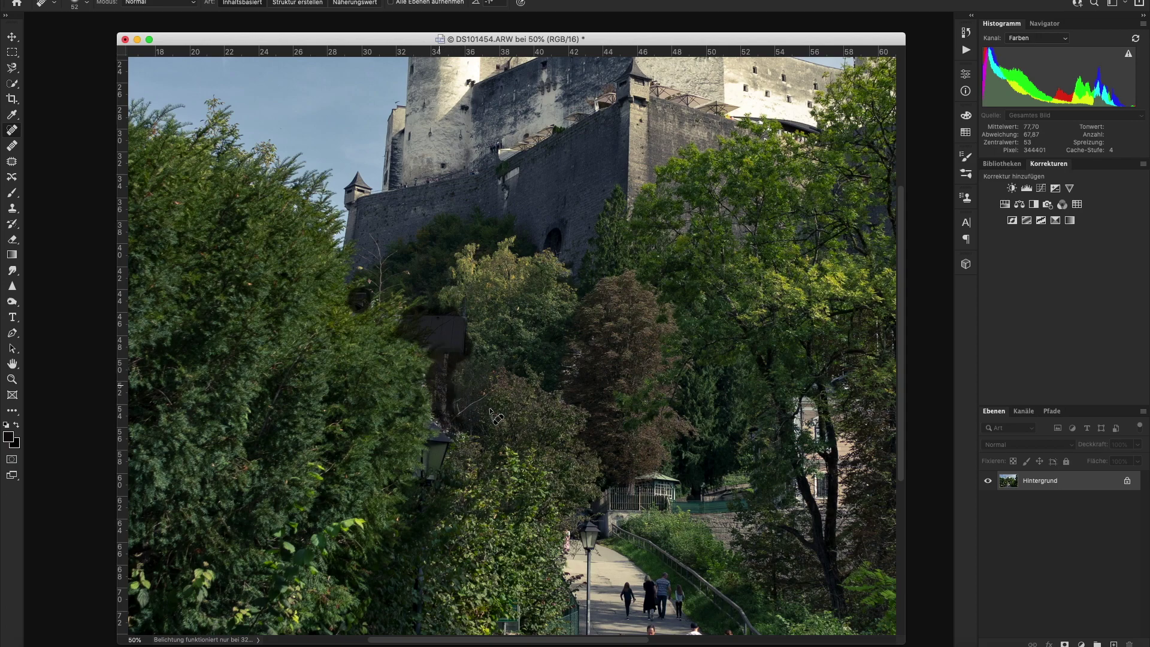
{"action": "scroll", "coordinate": [411, 457], "scroll_direction": "down", "scroll_amount": 5}
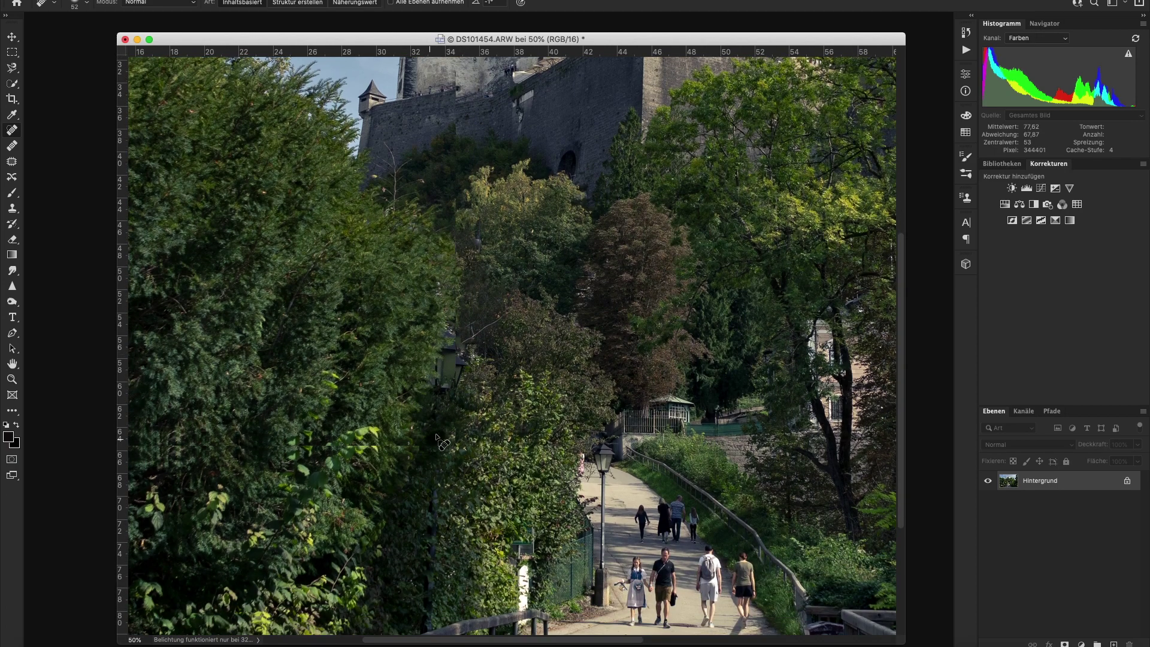
{"action": "left_click_drag", "start_coordinate": [449, 352], "coordinate": [448, 386]}
Heal away the white post by the path fence and another small foliage spot
{"action": "scroll", "coordinate": [469, 376], "scroll_direction": "up", "scroll_amount": 3}
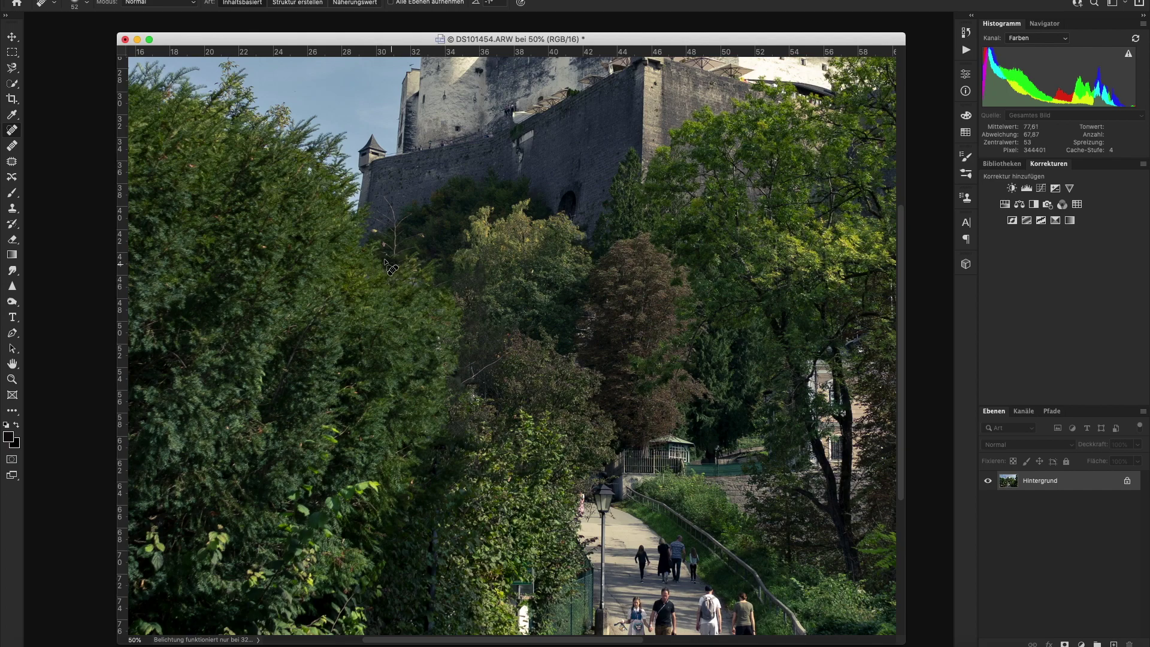
{"action": "scroll", "coordinate": [480, 354], "scroll_direction": "down", "scroll_amount": 5}
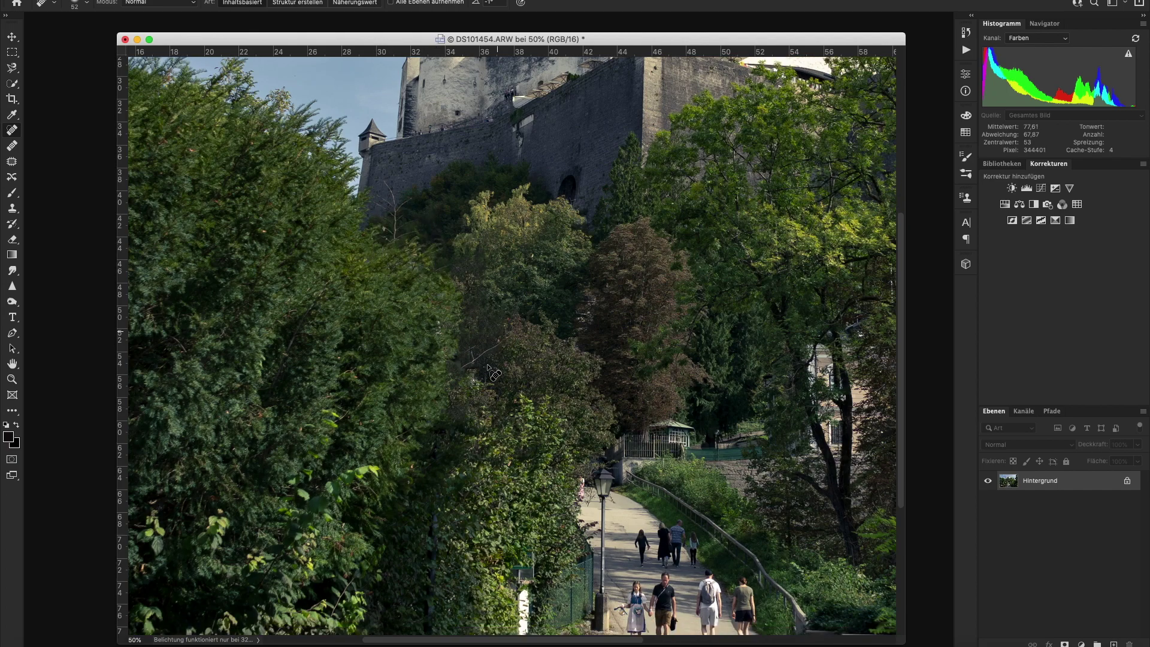
{"action": "scroll", "coordinate": [471, 349], "scroll_direction": "down", "scroll_amount": 1}
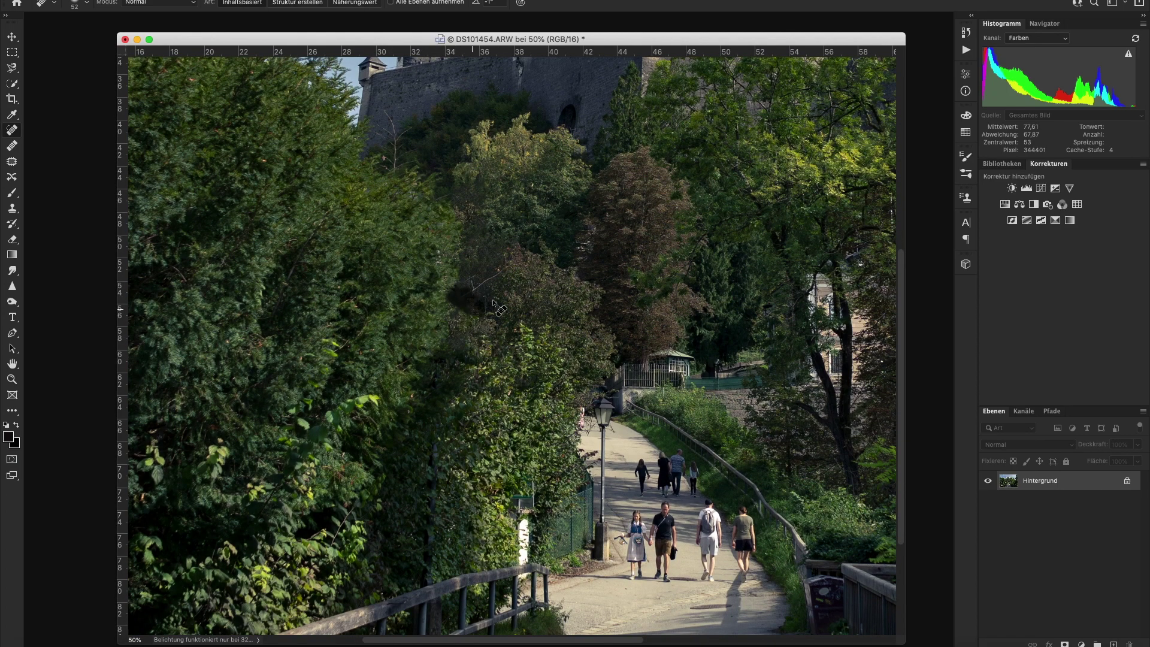
{"action": "scroll", "coordinate": [483, 324], "scroll_direction": "down", "scroll_amount": 7}
{"action": "scroll", "coordinate": [483, 323], "scroll_direction": "up", "scroll_amount": 6}
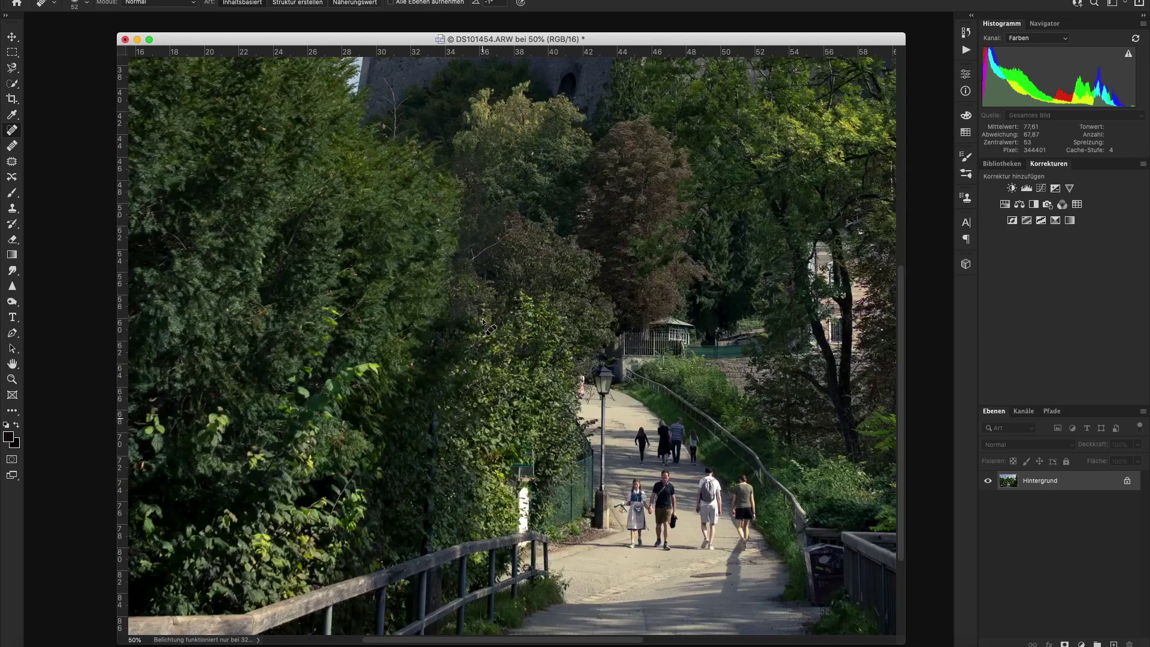
{"action": "scroll", "coordinate": [556, 365], "scroll_direction": "up", "scroll_amount": 7}
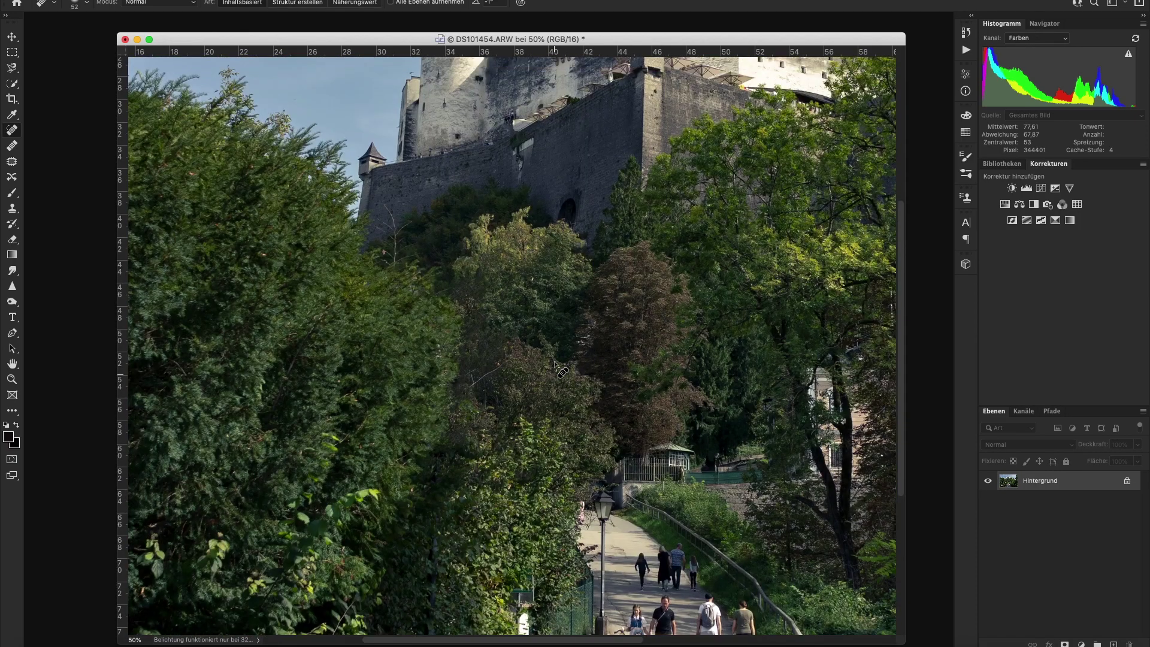
{"action": "scroll", "coordinate": [557, 365], "scroll_direction": "up", "scroll_amount": 4}
{"action": "scroll", "coordinate": [557, 365], "scroll_direction": "up", "scroll_amount": 6}
{"action": "scroll", "coordinate": [556, 365], "scroll_direction": "up", "scroll_amount": 3}
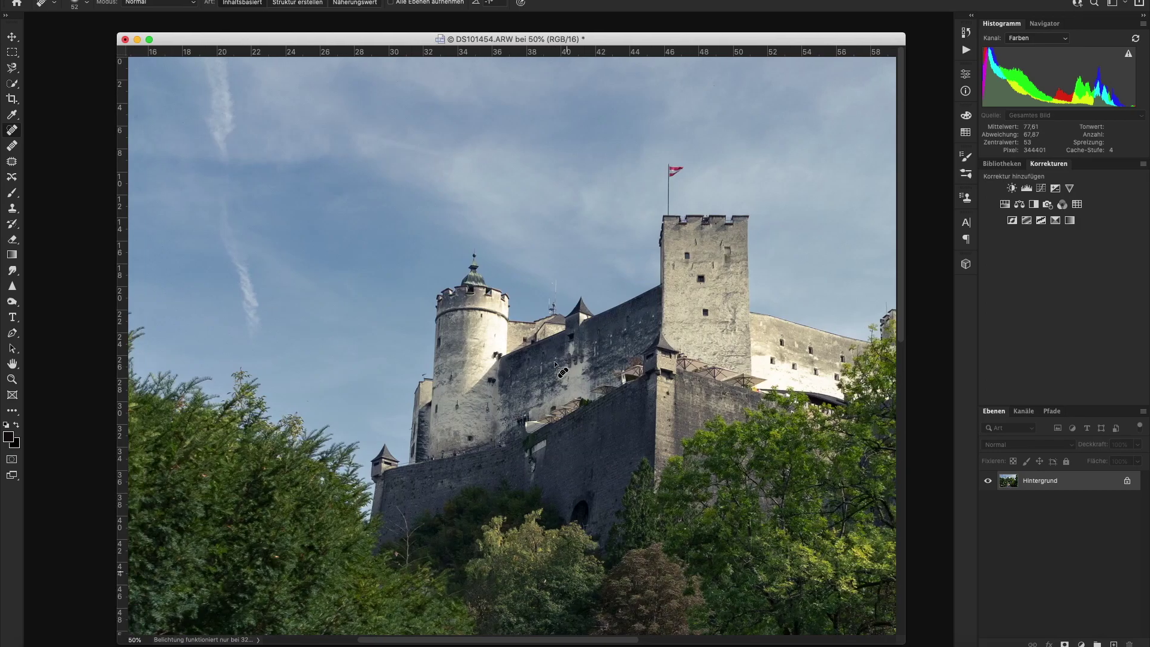
{"action": "scroll", "coordinate": [556, 365], "scroll_direction": "right", "scroll_amount": 12}
{"action": "scroll", "coordinate": [556, 366], "scroll_direction": "right", "scroll_amount": 6}
{"action": "scroll", "coordinate": [556, 366], "scroll_direction": "right", "scroll_amount": 10}
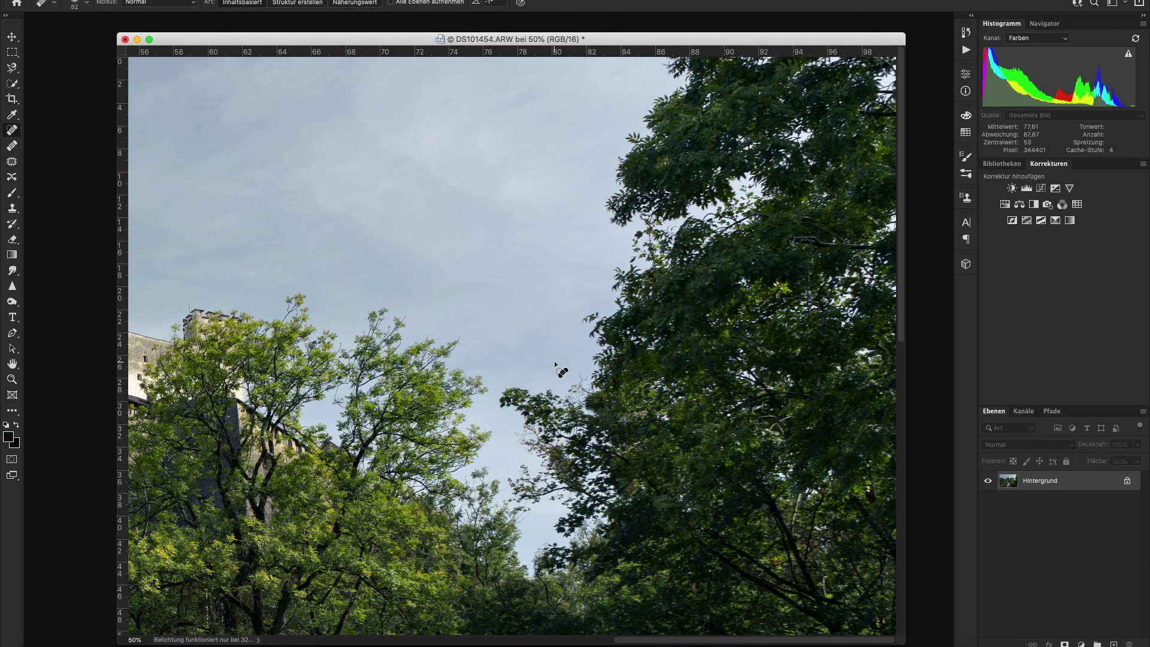
{"action": "scroll", "coordinate": [557, 367], "scroll_direction": "left", "scroll_amount": 15}
{"action": "scroll", "coordinate": [556, 367], "scroll_direction": "left", "scroll_amount": 12}
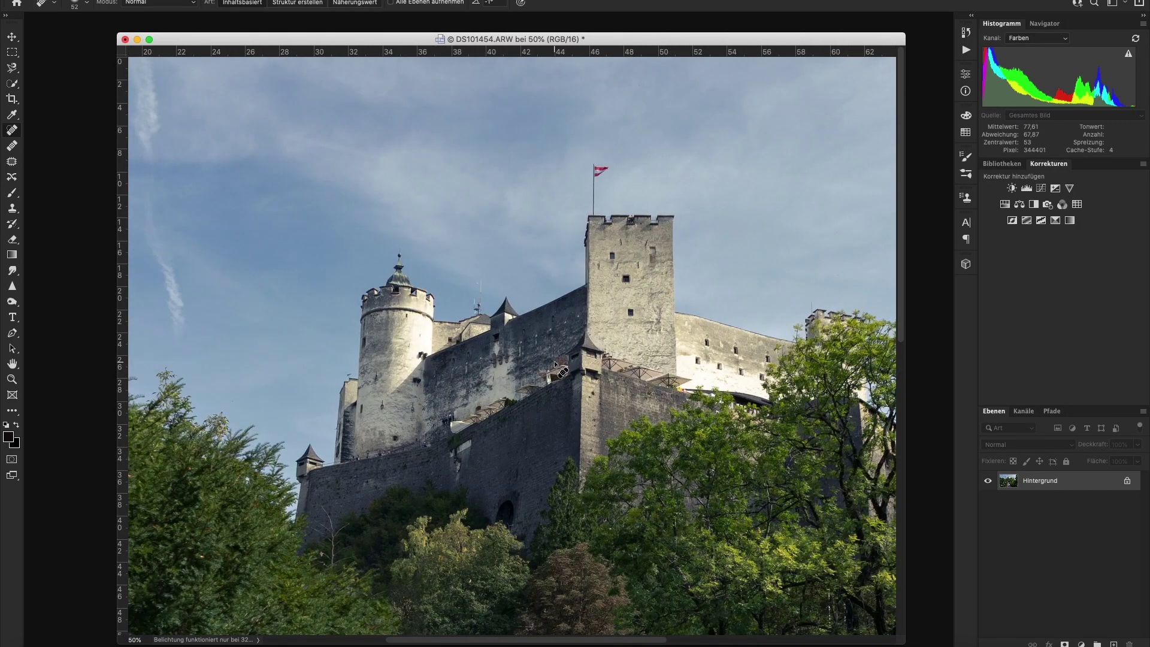
{"action": "scroll", "coordinate": [557, 366], "scroll_direction": "left", "scroll_amount": 2}
{"action": "scroll", "coordinate": [556, 367], "scroll_direction": "left", "scroll_amount": 15}
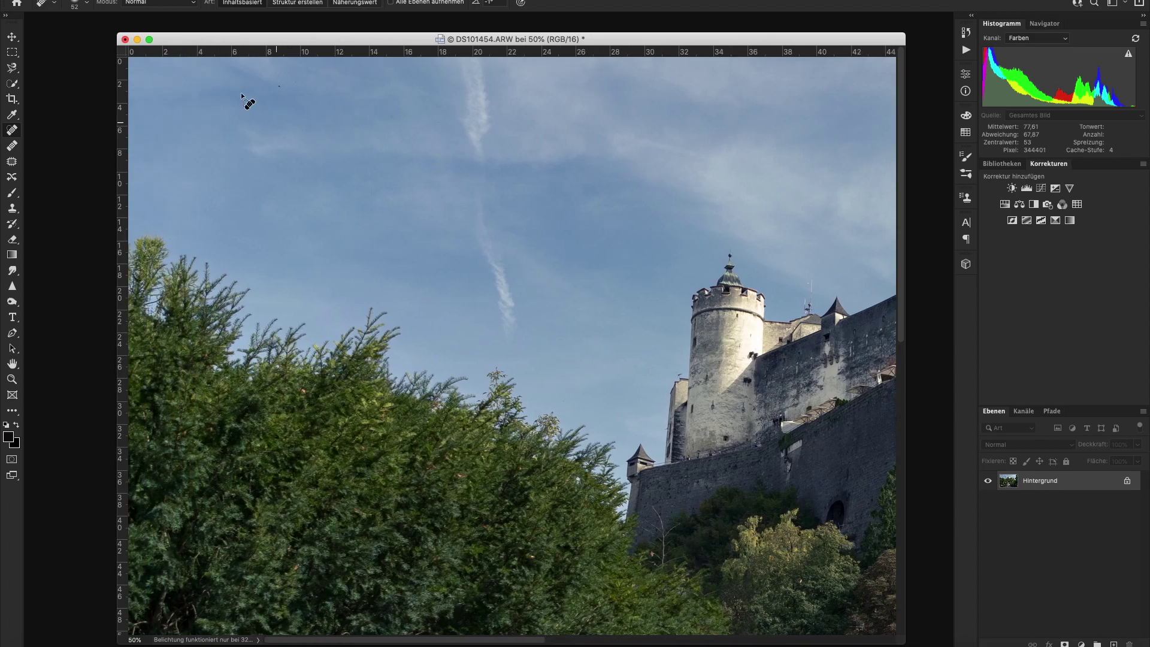
{"action": "scroll", "coordinate": [449, 231], "scroll_direction": "down", "scroll_amount": 7}
{"action": "scroll", "coordinate": [502, 306], "scroll_direction": "down", "scroll_amount": 20}
{"action": "scroll", "coordinate": [502, 306], "scroll_direction": "down", "scroll_amount": 14}
{"action": "scroll", "coordinate": [502, 306], "scroll_direction": "right", "scroll_amount": 13}
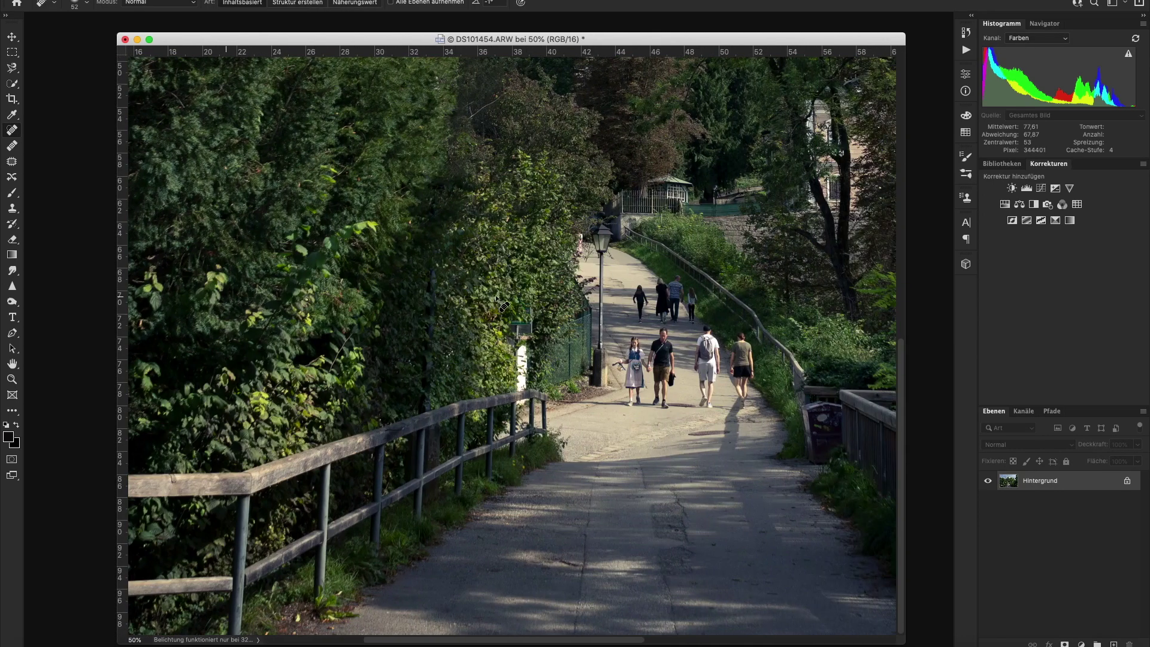
{"action": "scroll", "coordinate": [502, 306], "scroll_direction": "right", "scroll_amount": 2}
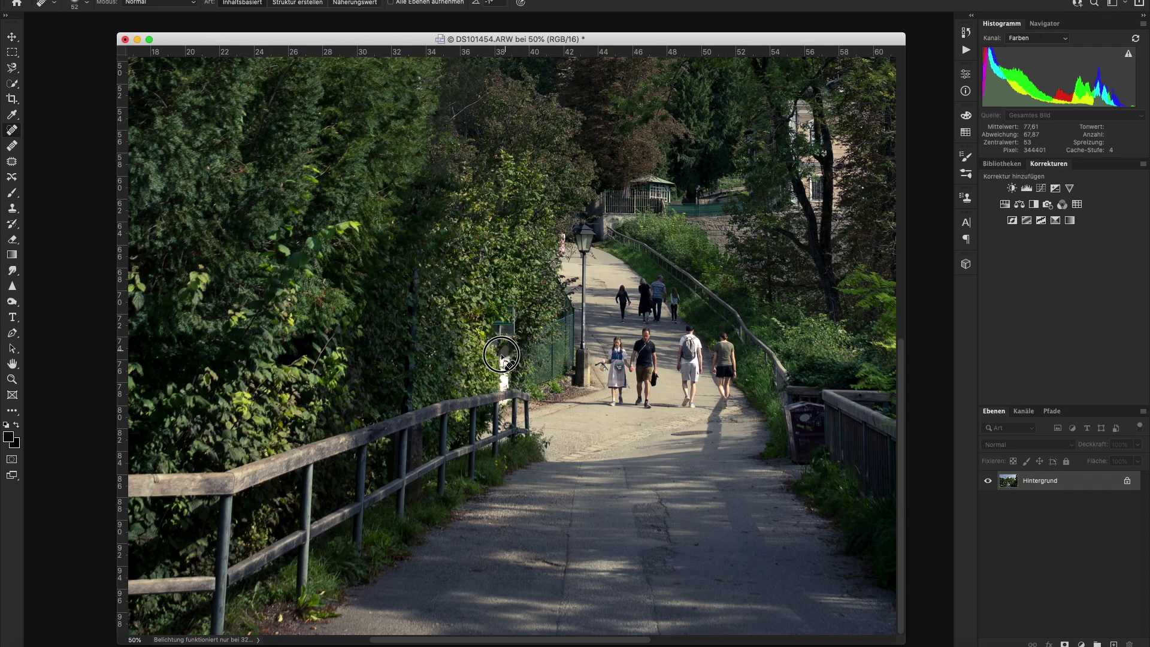
{"action": "left_click_drag", "start_coordinate": [503, 366], "coordinate": [505, 387]}
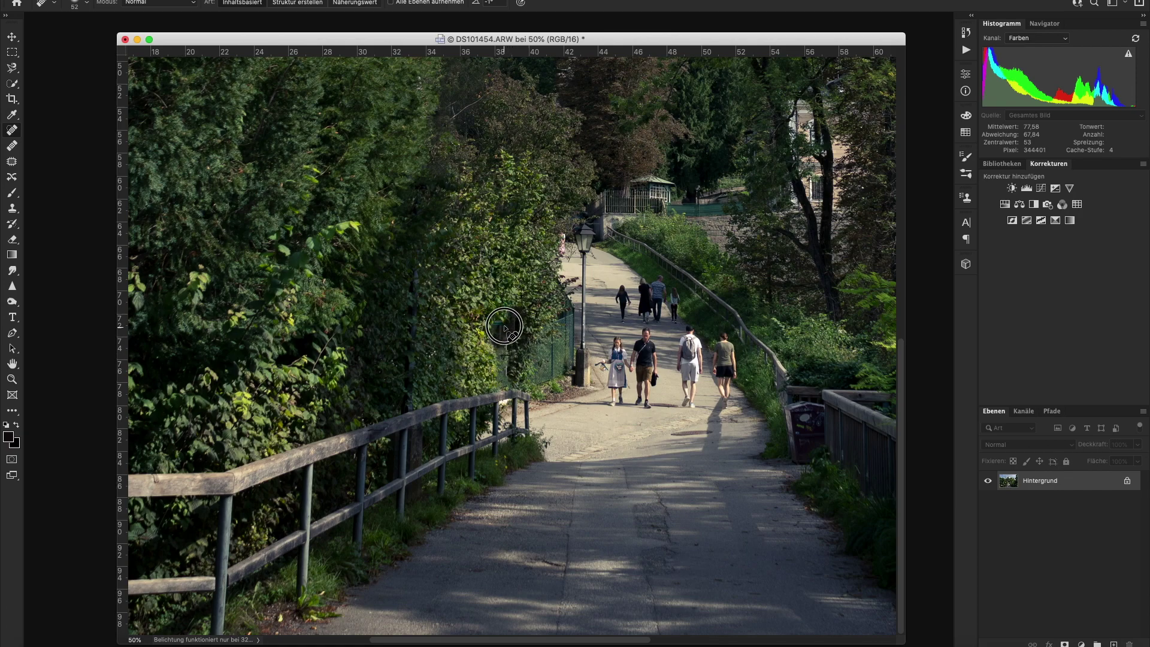
{"action": "left_click", "coordinate": [501, 320]}
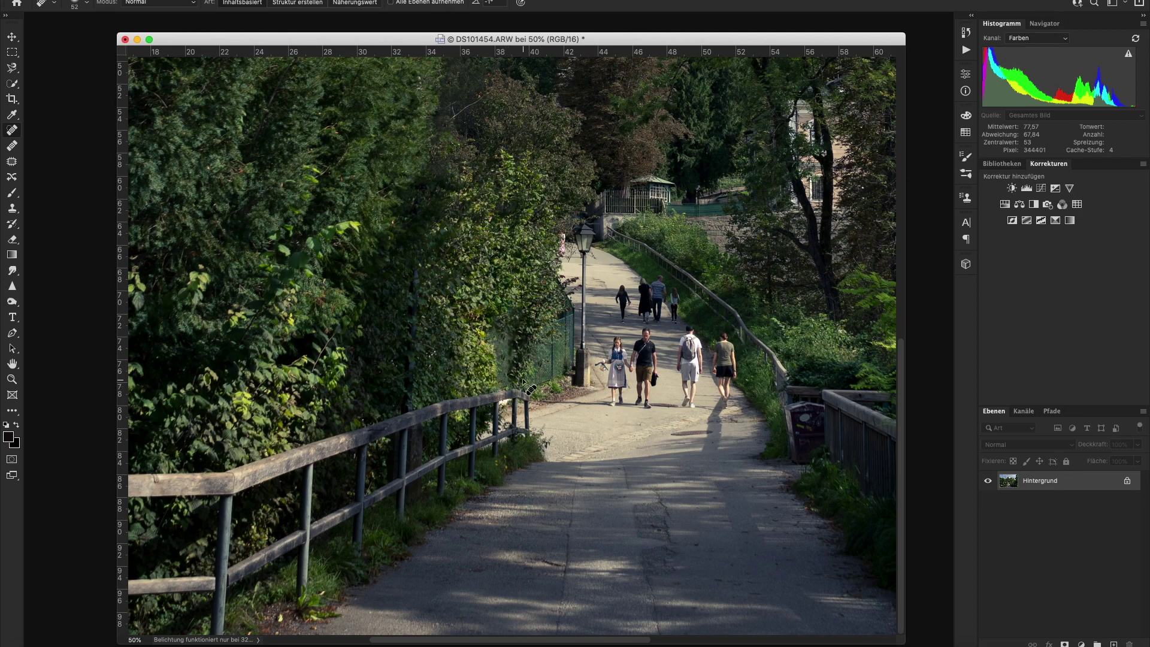
{"action": "scroll", "coordinate": [652, 428], "scroll_direction": "right", "scroll_amount": 5}
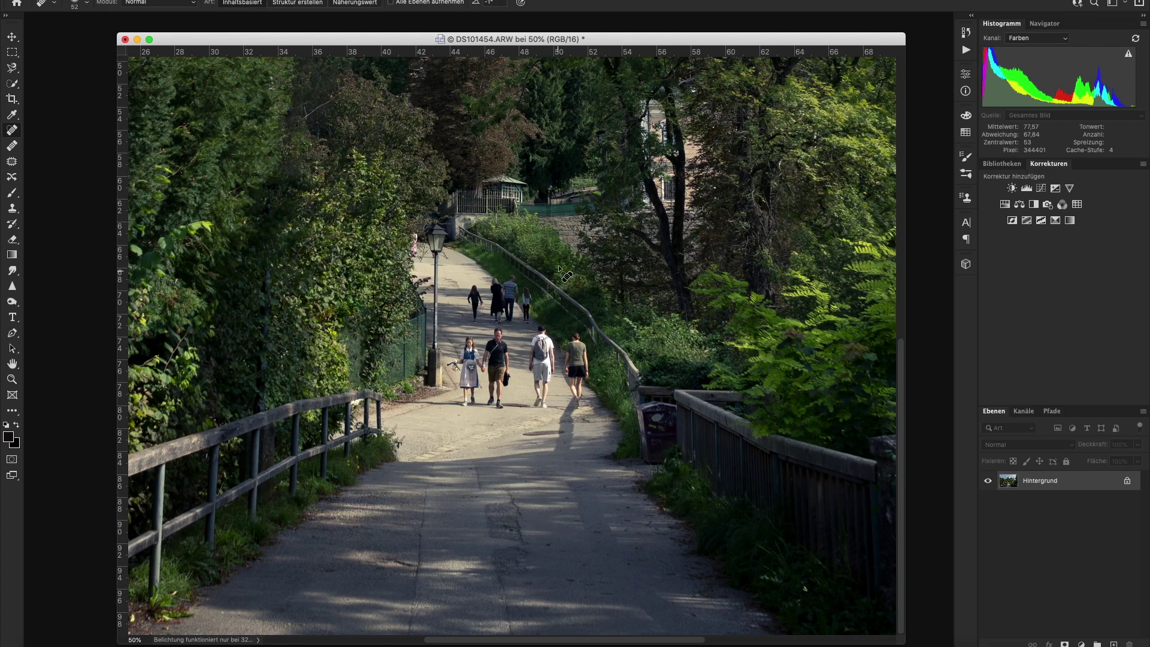
{"action": "scroll", "coordinate": [510, 389], "scroll_direction": "up", "scroll_amount": 1}
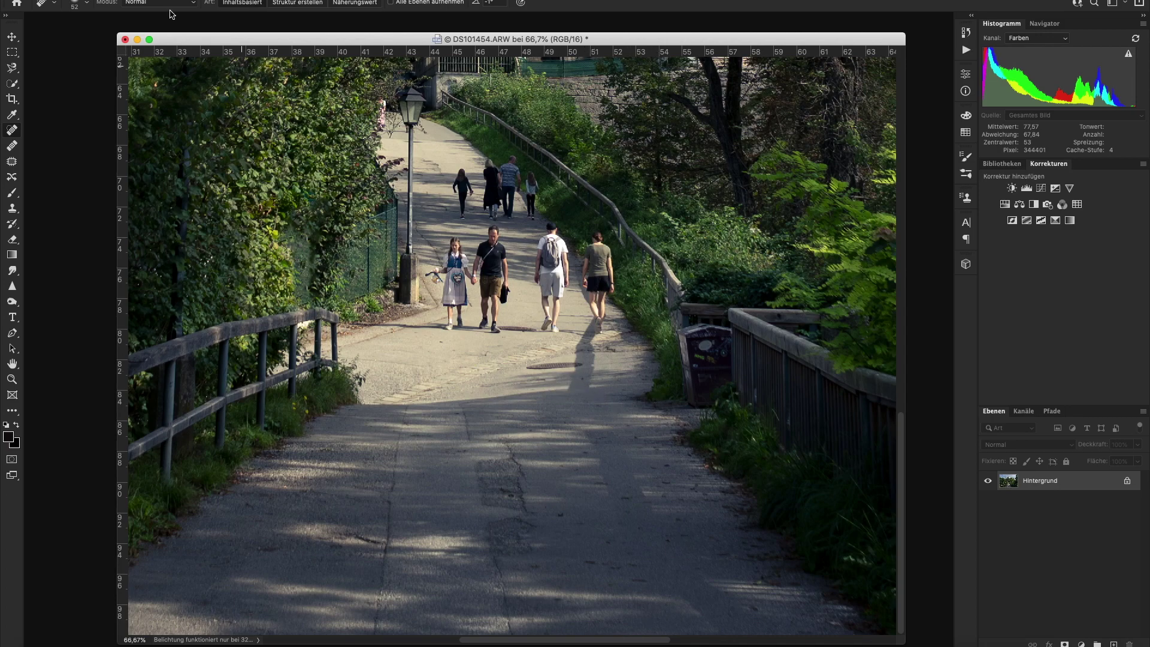
Shrink the Spot Healing Brush to 32 px and heal away the manhole cover on the road
{"action": "left_click", "coordinate": [87, 3]}
{"action": "left_click_drag", "start_coordinate": [52, 34], "coordinate": [38, 34]}
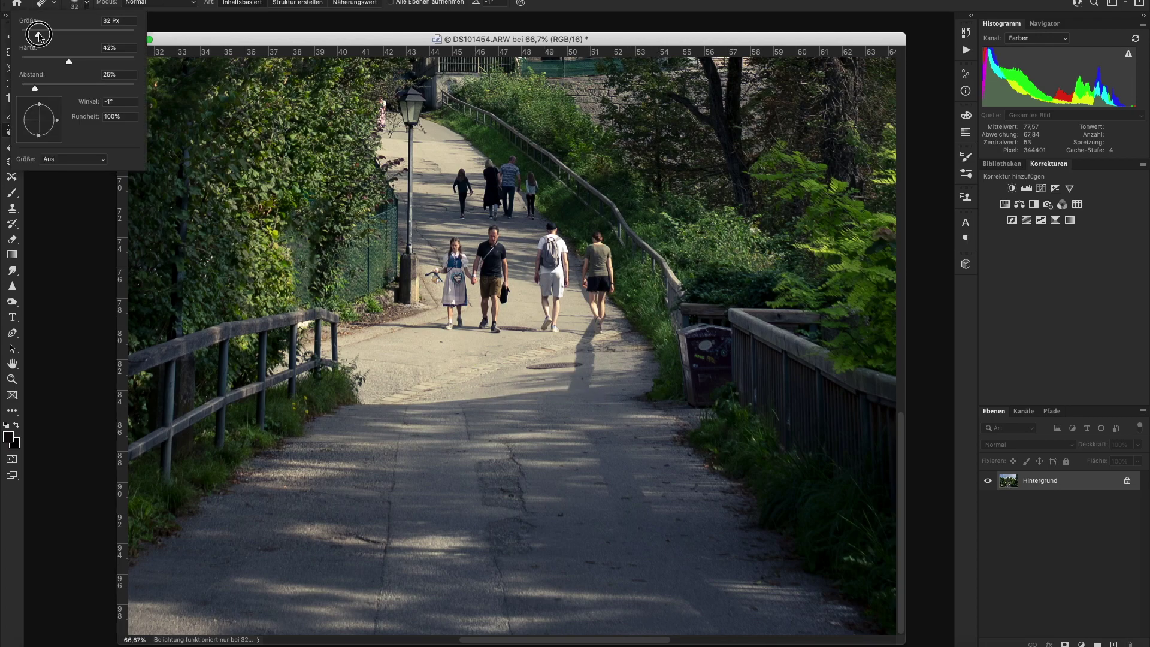
{"action": "left_click", "coordinate": [533, 364]}
{"action": "left_click_drag", "start_coordinate": [524, 365], "coordinate": [584, 363]}
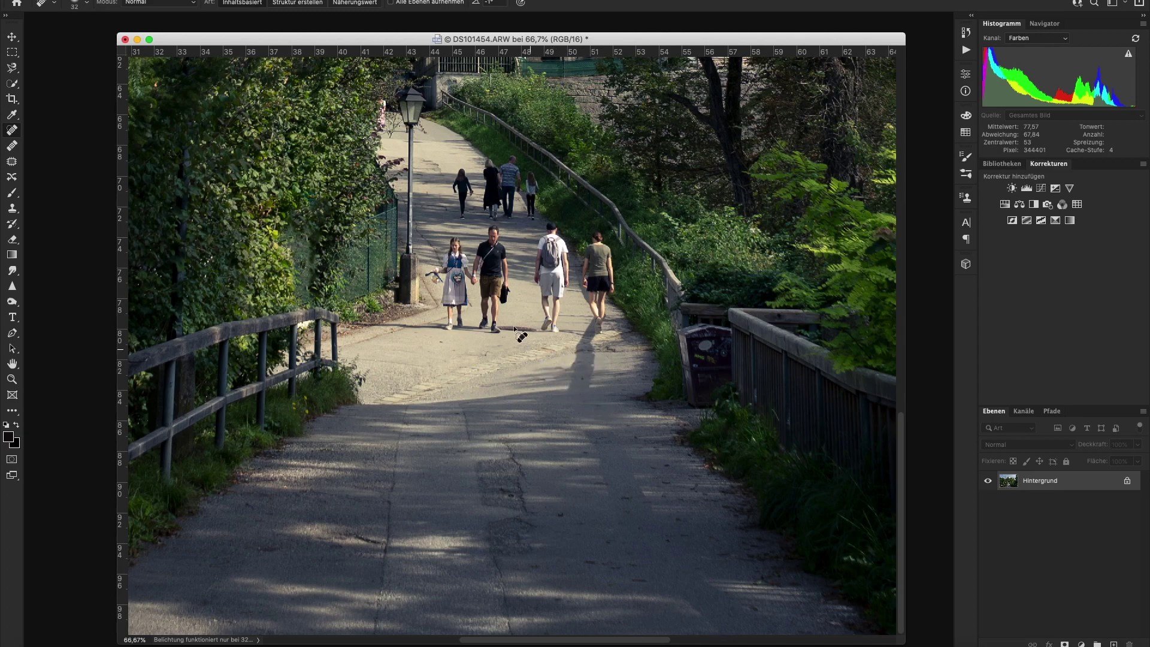
Remove the dark strip by the man's feet, a spot near the railing, and the bin's sticker and graffiti
{"action": "left_click_drag", "start_coordinate": [508, 328], "coordinate": [531, 329]}
{"action": "left_click", "coordinate": [306, 329]}
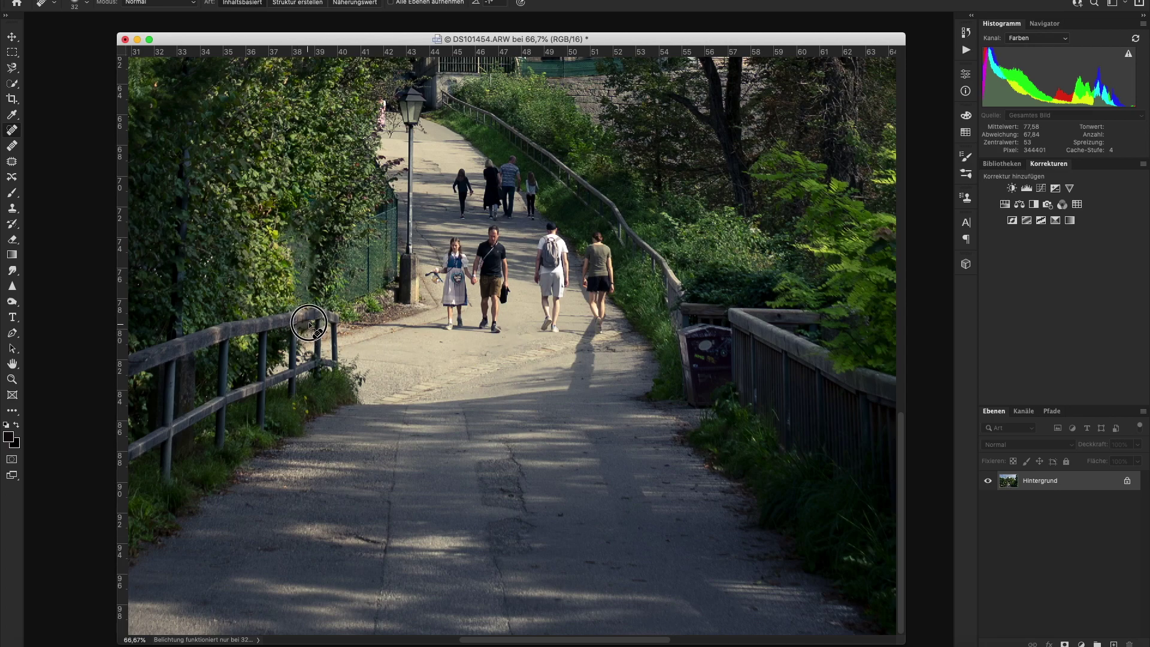
{"action": "left_click_drag", "start_coordinate": [700, 339], "coordinate": [719, 368]}
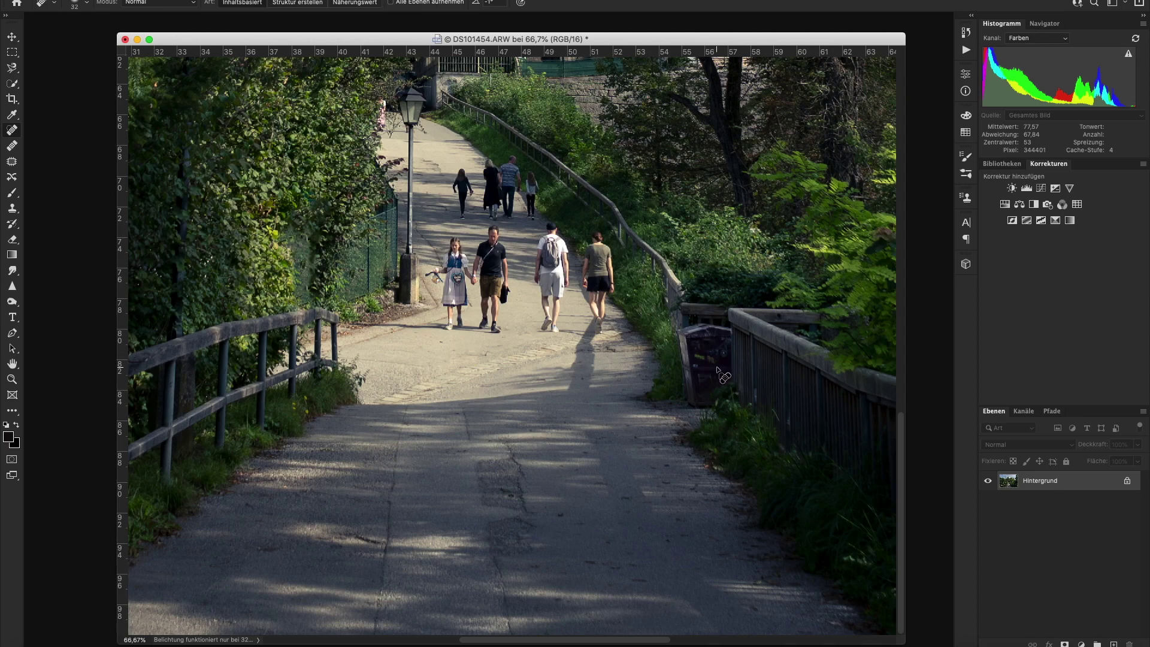
Heal the dark marks, streaks and blotches across the shaded path surface
{"action": "left_click", "coordinate": [370, 541]}
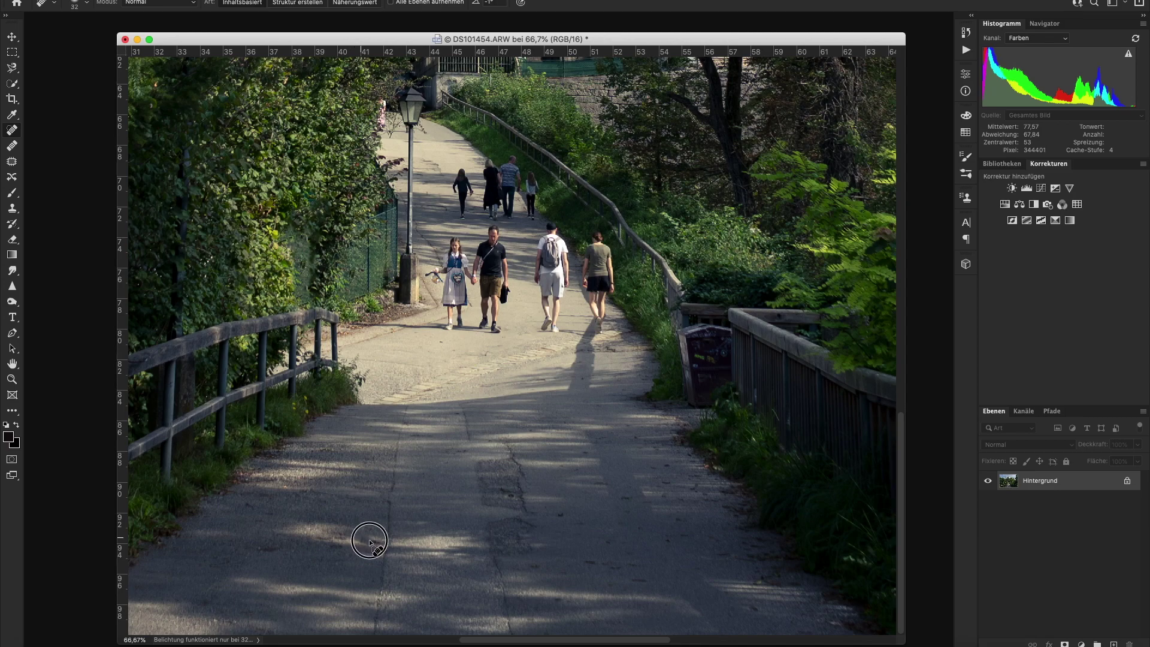
{"action": "left_click_drag", "start_coordinate": [407, 415], "coordinate": [378, 635]}
{"action": "mouse_move", "coordinate": [465, 401]}
{"action": "left_mouse_down"}
{"action": "mouse_move", "coordinate": [462, 465]}
{"action": "mouse_move", "coordinate": [520, 499]}
{"action": "mouse_move", "coordinate": [485, 491]}
{"action": "mouse_move", "coordinate": [511, 482]}
{"action": "mouse_move", "coordinate": [513, 501]}
{"action": "mouse_move", "coordinate": [506, 455]}
{"action": "left_mouse_up"}
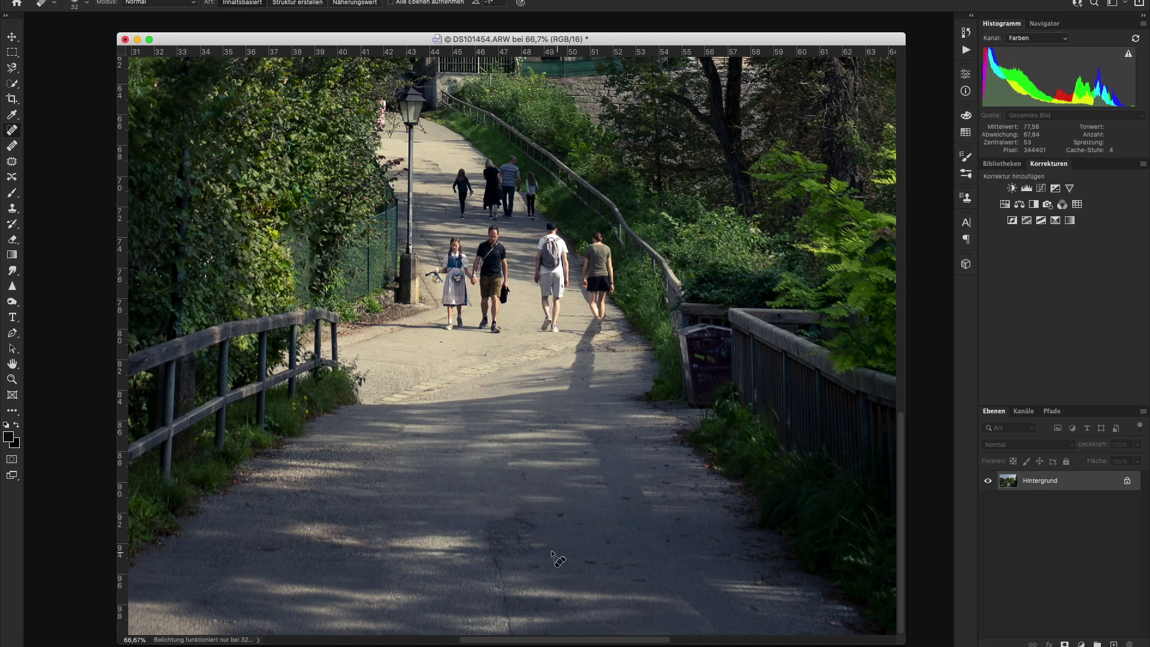
{"action": "mouse_move", "coordinate": [517, 526]}
{"action": "left_mouse_down"}
{"action": "mouse_move", "coordinate": [517, 557]}
{"action": "mouse_move", "coordinate": [536, 574]}
{"action": "mouse_move", "coordinate": [506, 626]}
{"action": "left_mouse_up"}
{"action": "left_click_drag", "start_coordinate": [407, 436], "coordinate": [464, 450]}
{"action": "left_click_drag", "start_coordinate": [371, 497], "coordinate": [398, 480]}
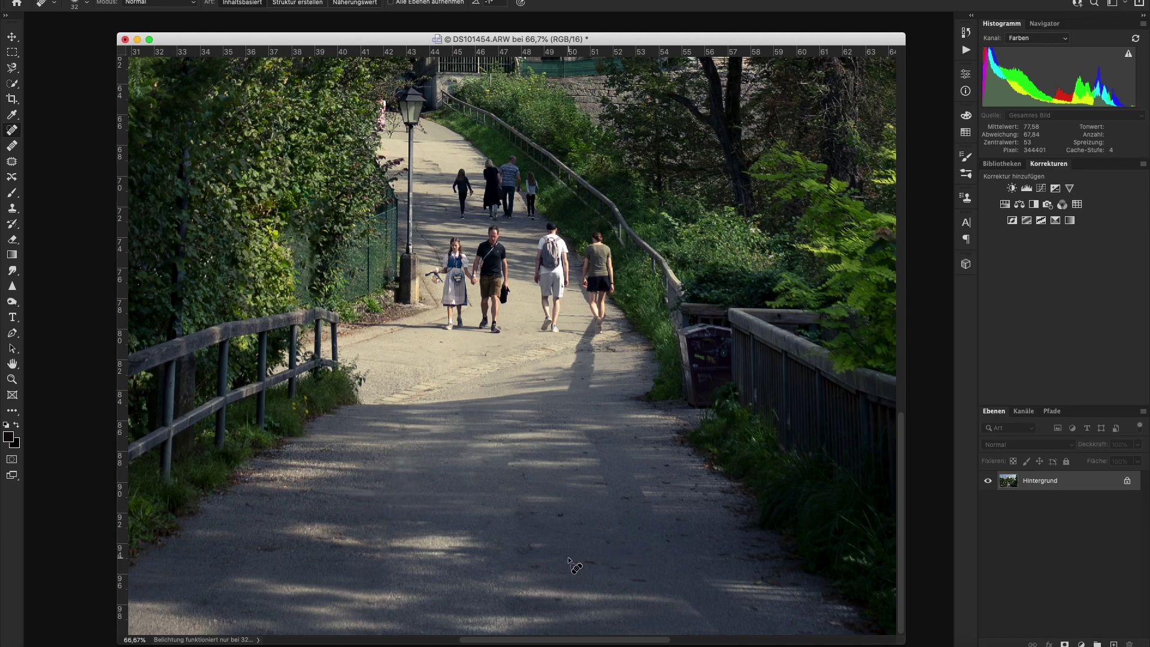
{"action": "left_click_drag", "start_coordinate": [379, 564], "coordinate": [388, 543]}
{"action": "left_click", "coordinate": [445, 345]}
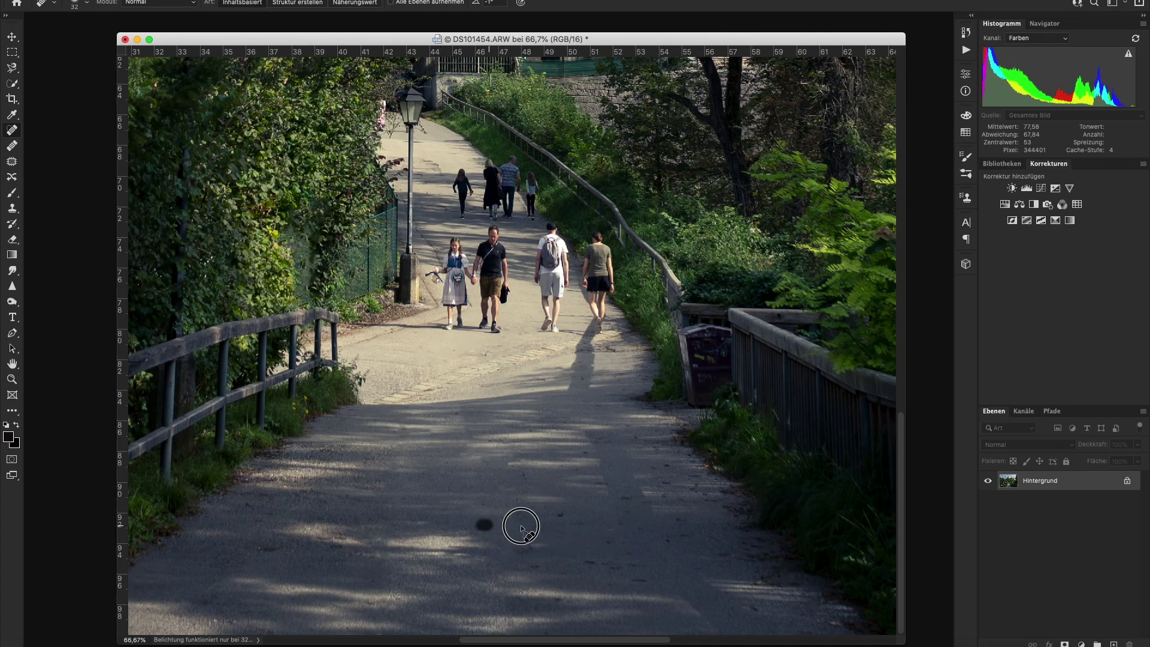
{"action": "left_click_drag", "start_coordinate": [482, 525], "coordinate": [563, 516]}
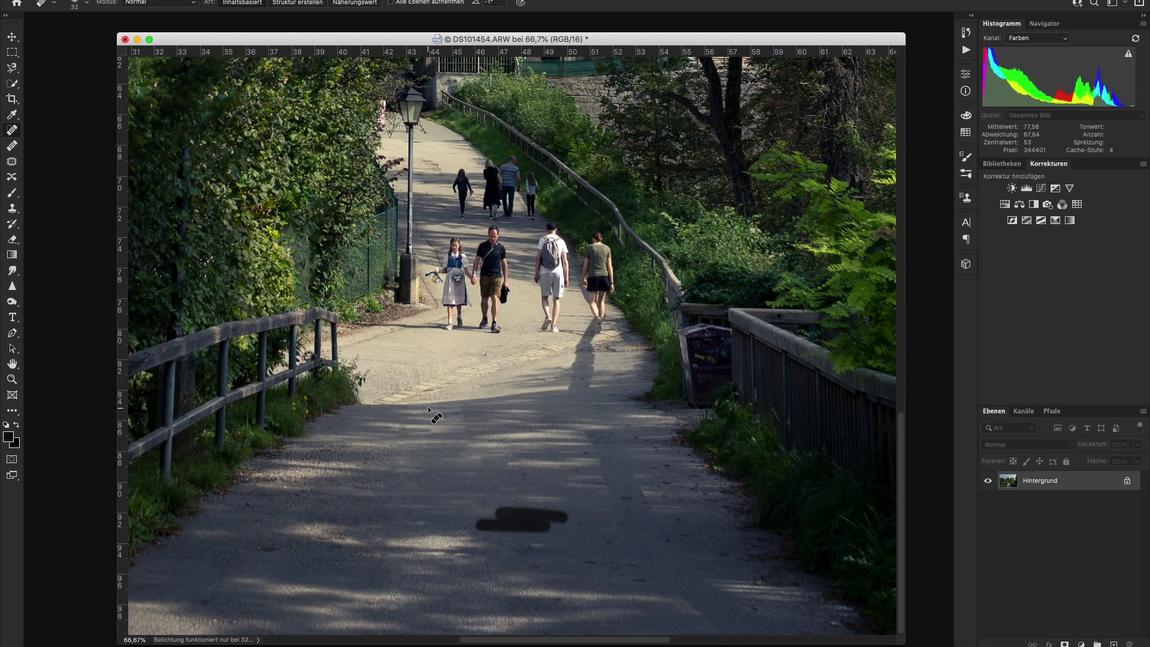
{"action": "mouse_move", "coordinate": [610, 639]}
{"action": "left_mouse_down"}
{"action": "mouse_move", "coordinate": [426, 640]}
{"action": "mouse_move", "coordinate": [609, 640]}
{"action": "mouse_move", "coordinate": [523, 640]}
{"action": "left_mouse_up"}
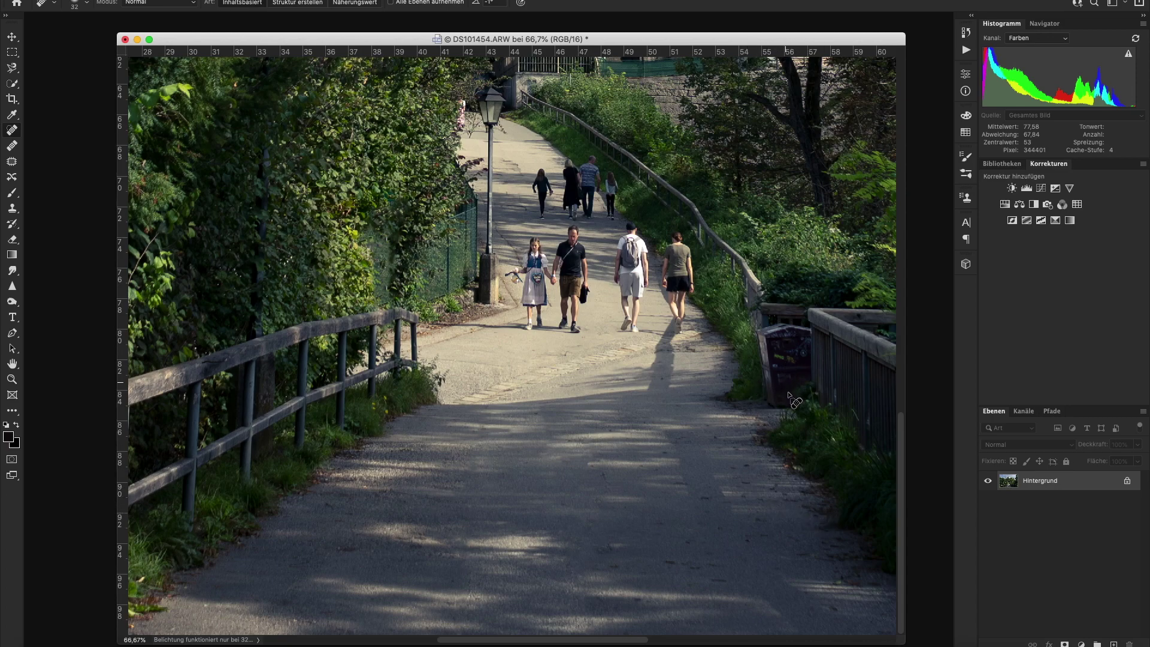
Close the retouched photo in Photoshop and save it, returning it to Lightroom as DS101454-Bearbeitet-2.PSD
{"action": "scroll", "coordinate": [776, 448], "scroll_direction": "up", "scroll_amount": 2}
{"action": "scroll", "coordinate": [775, 451], "scroll_direction": "up", "scroll_amount": 2}
{"action": "scroll", "coordinate": [776, 451], "scroll_direction": "up", "scroll_amount": 2}
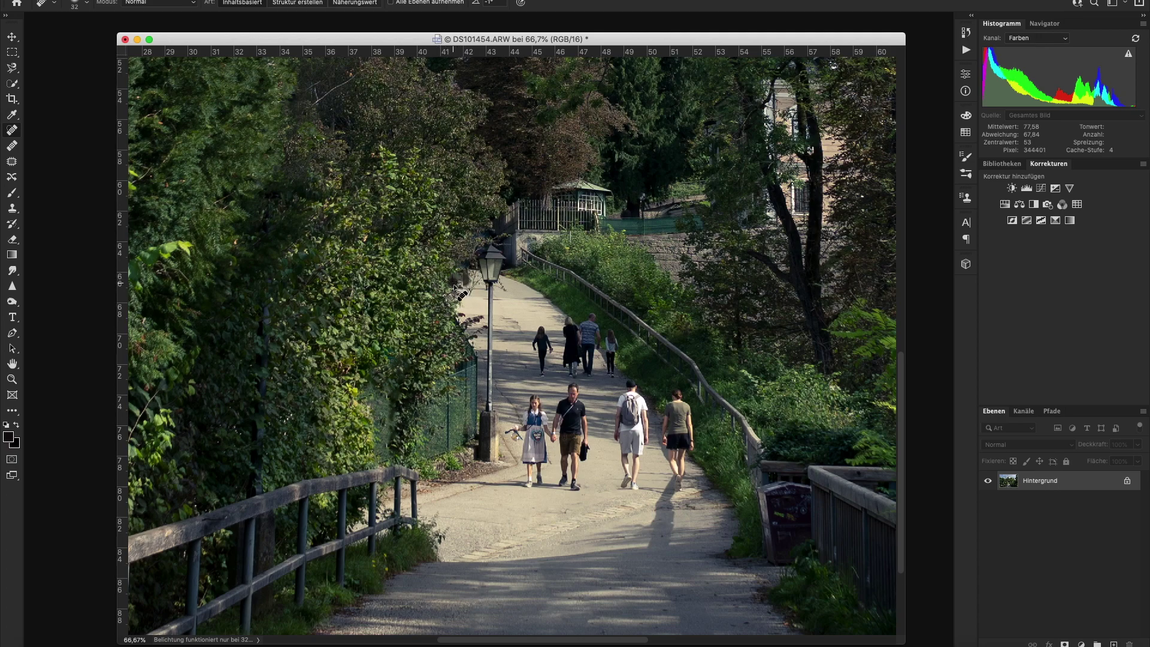
{"action": "scroll", "coordinate": [461, 327], "scroll_direction": "down", "scroll_amount": 2}
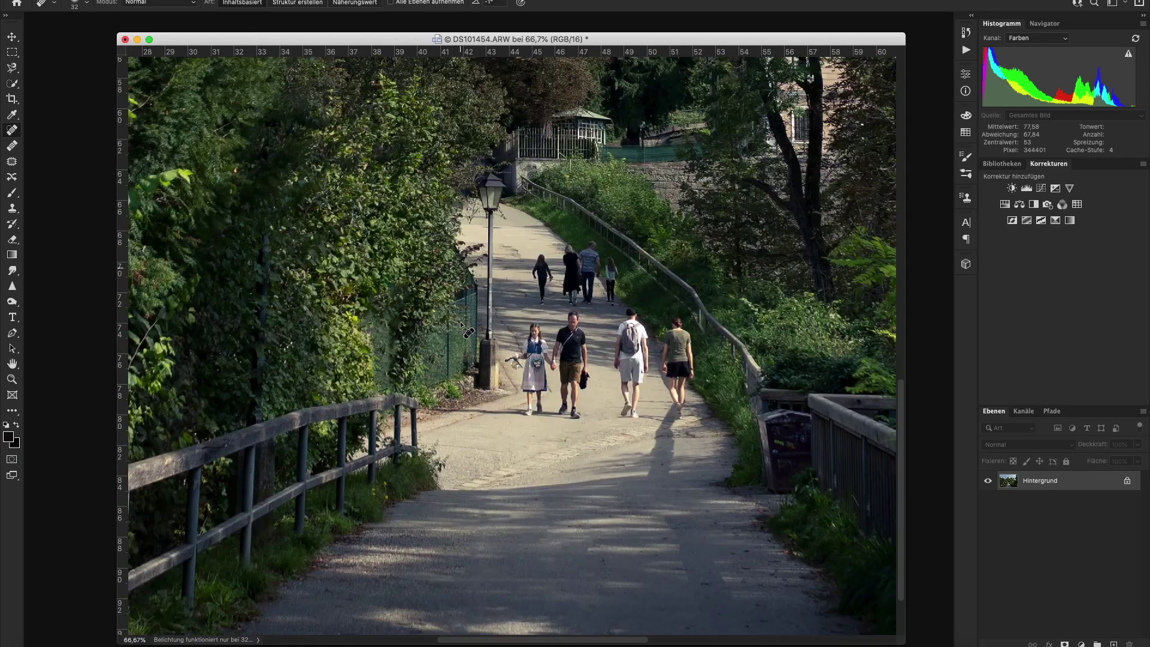
{"action": "scroll", "coordinate": [464, 328], "scroll_direction": "down", "scroll_amount": 1}
{"action": "scroll", "coordinate": [461, 328], "scroll_direction": "up", "scroll_amount": 1}
{"action": "scroll", "coordinate": [461, 328], "scroll_direction": "up", "scroll_amount": 3}
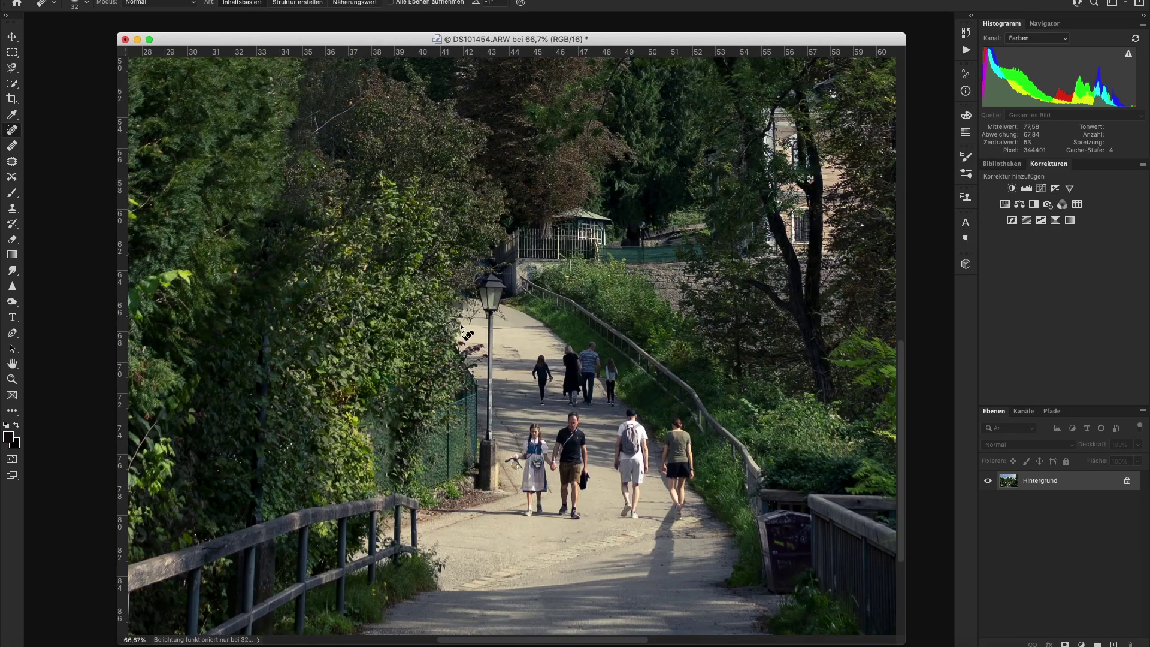
{"action": "scroll", "coordinate": [462, 328], "scroll_direction": "up", "scroll_amount": 6}
{"action": "scroll", "coordinate": [461, 327], "scroll_direction": "up", "scroll_amount": 6}
{"action": "scroll", "coordinate": [462, 328], "scroll_direction": "up", "scroll_amount": 2}
{"action": "scroll", "coordinate": [461, 327], "scroll_direction": "up", "scroll_amount": 7}
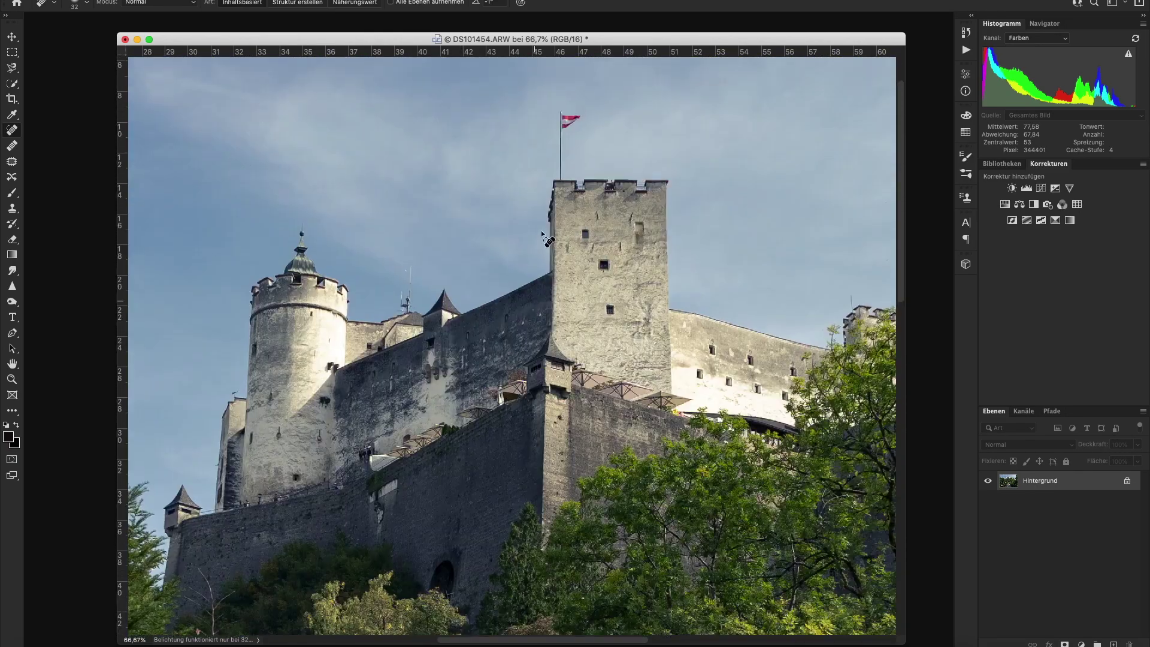
{"action": "left_click", "coordinate": [126, 39]}
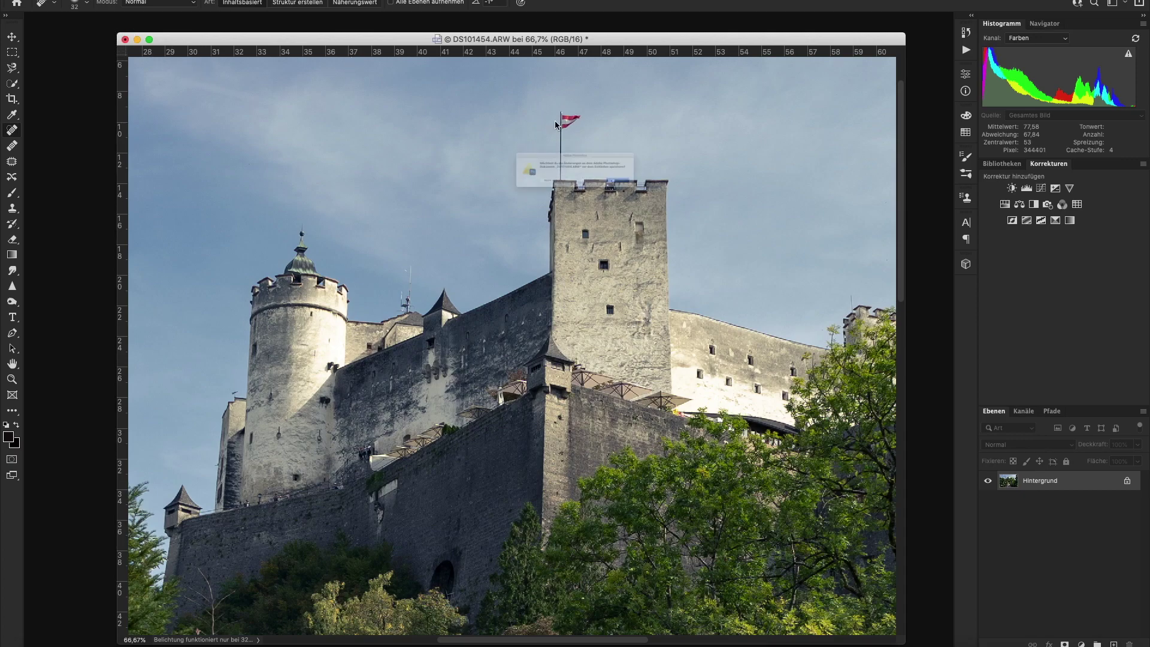
{"action": "left_click", "coordinate": [710, 198]}
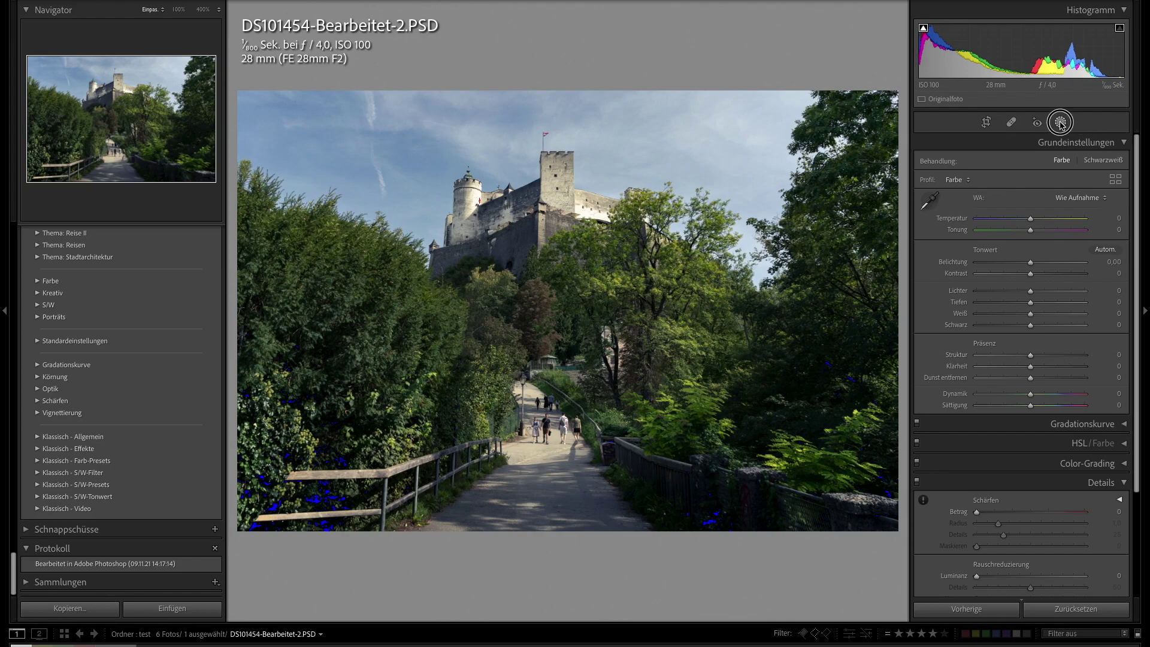
Open Masking on DS101454-Bearbeitet-2.PSD and choose a Radial Gradient as the new mask
{"action": "left_click", "coordinate": [1060, 123]}
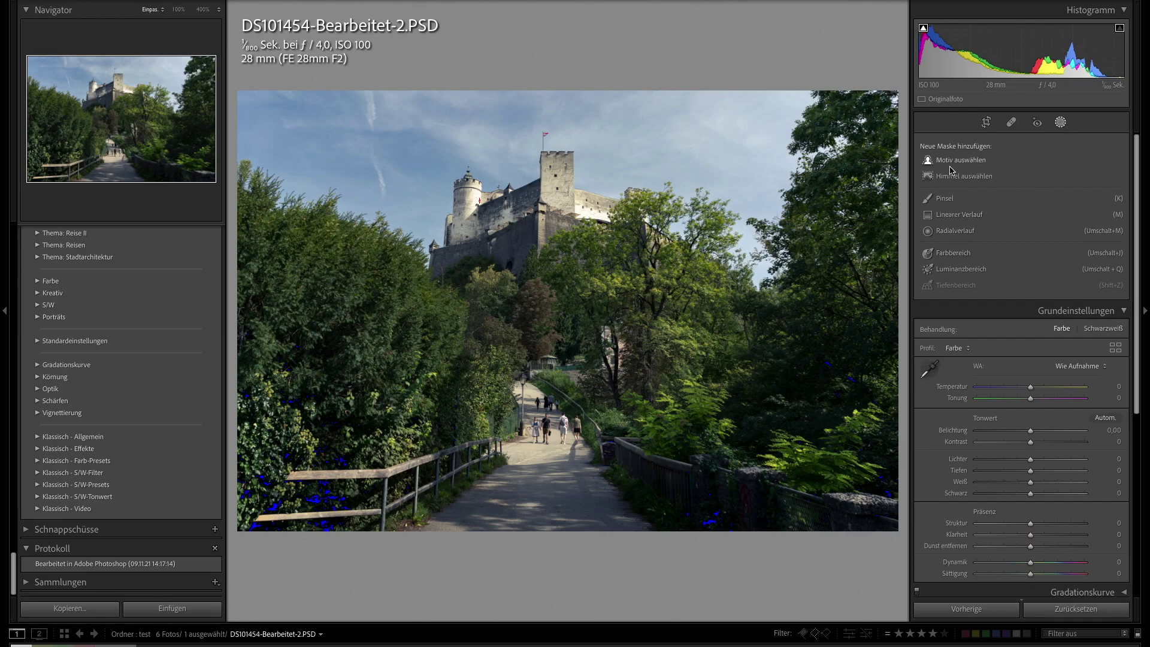
{"action": "left_click", "coordinate": [954, 232]}
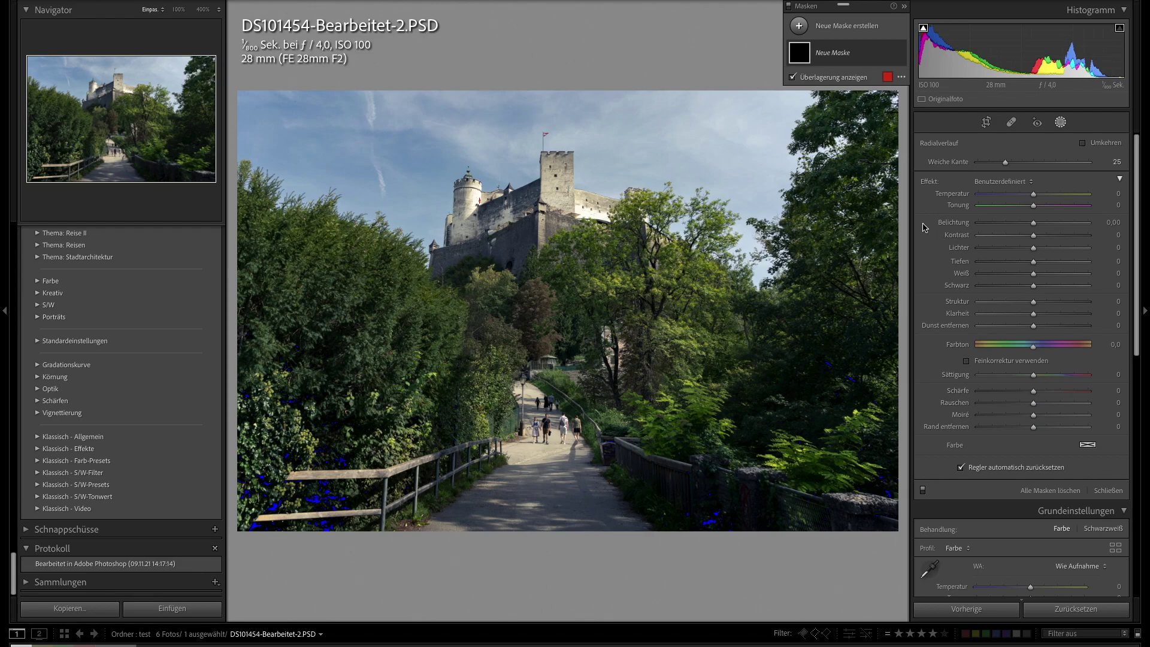
{"action": "left_click", "coordinate": [798, 26]}
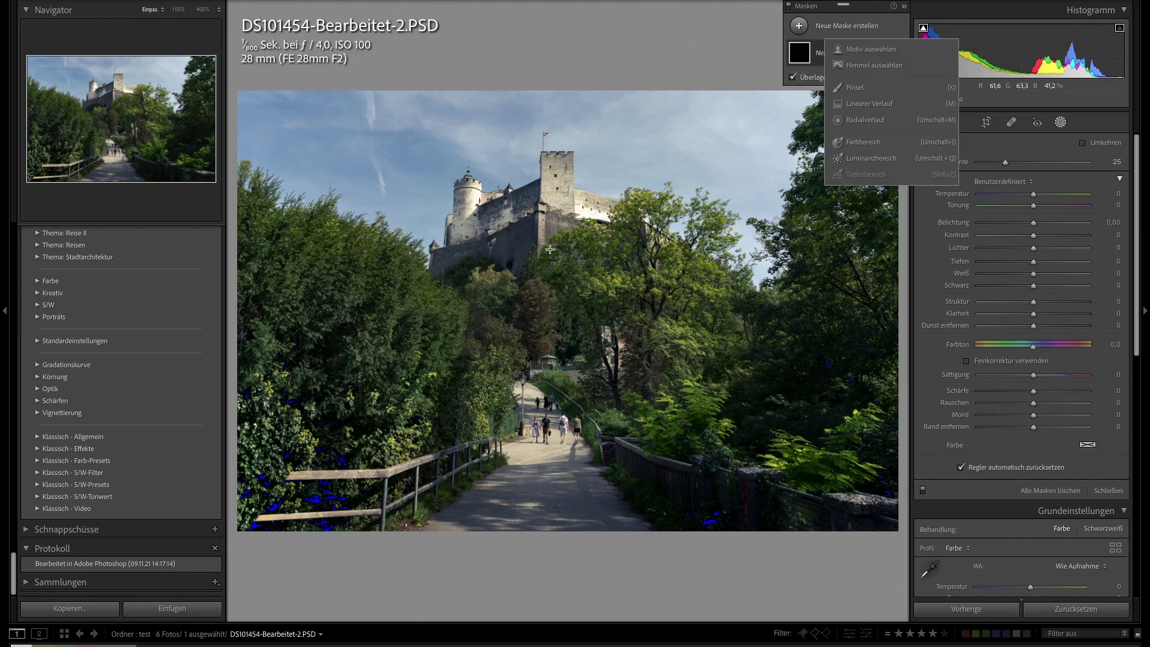
{"action": "left_click", "coordinate": [551, 294]}
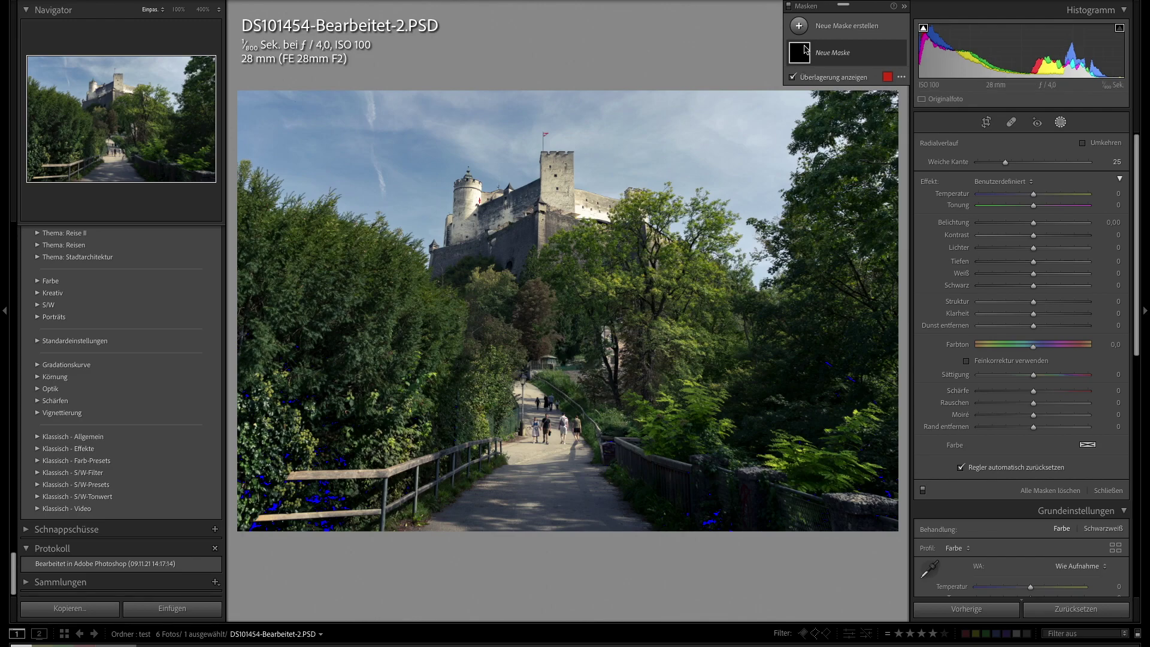
Draw a radial gradient around the castle, raise its exposure, and toggle masks to compare
{"action": "left_click_drag", "start_coordinate": [542, 279], "coordinate": [674, 474]}
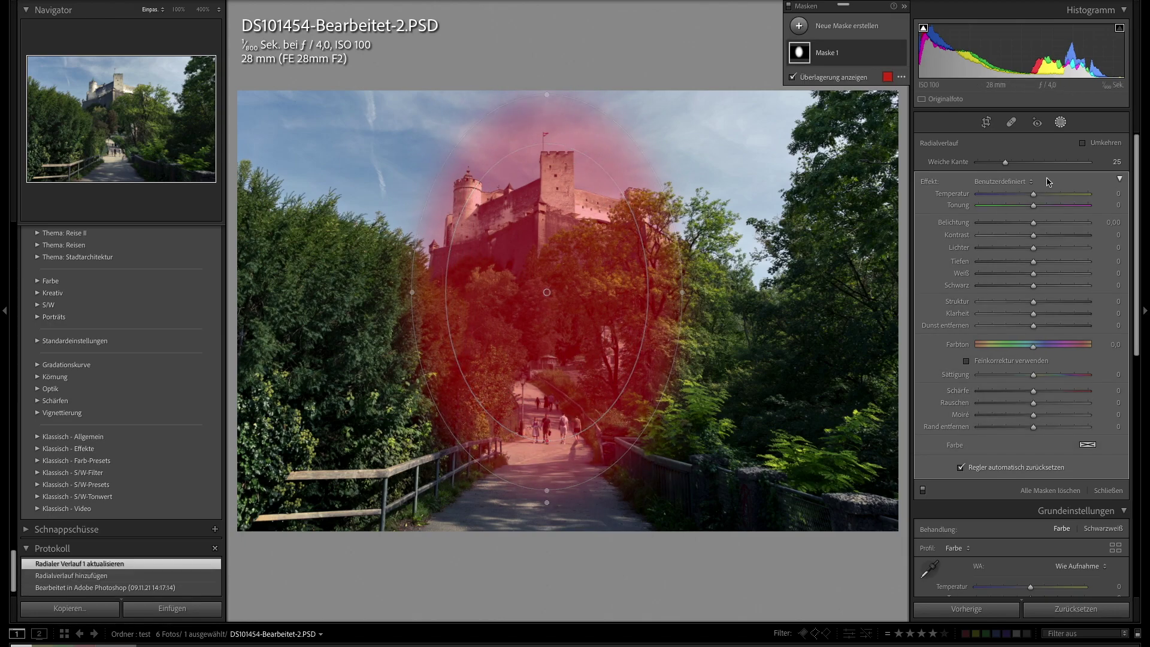
{"action": "mouse_move", "coordinate": [1033, 222]}
{"action": "left_mouse_down"}
{"action": "mouse_move", "coordinate": [1043, 224]}
{"action": "mouse_move", "coordinate": [1026, 251]}
{"action": "left_mouse_up"}
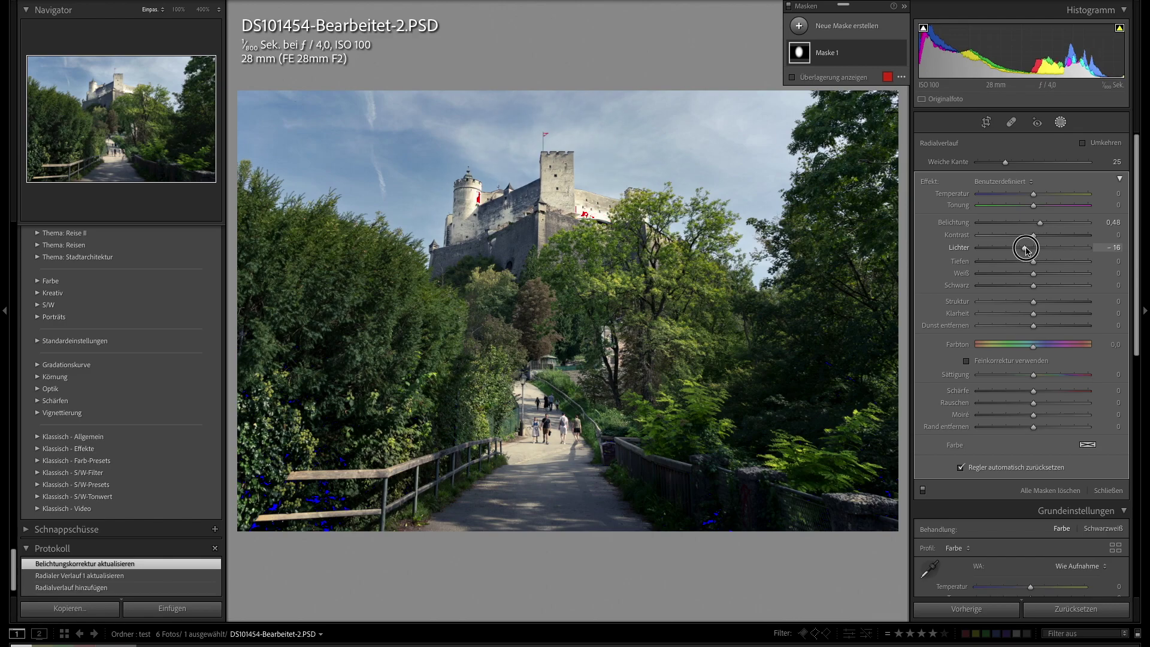
{"action": "left_click", "coordinate": [924, 492]}
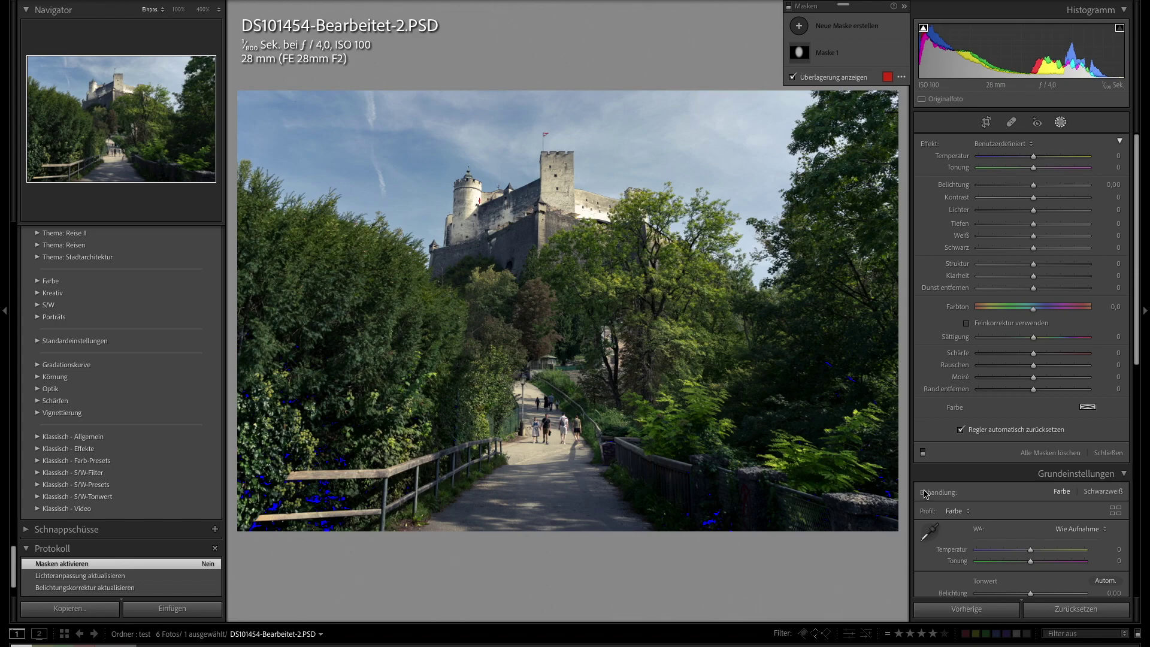
{"action": "left_click", "coordinate": [923, 452]}
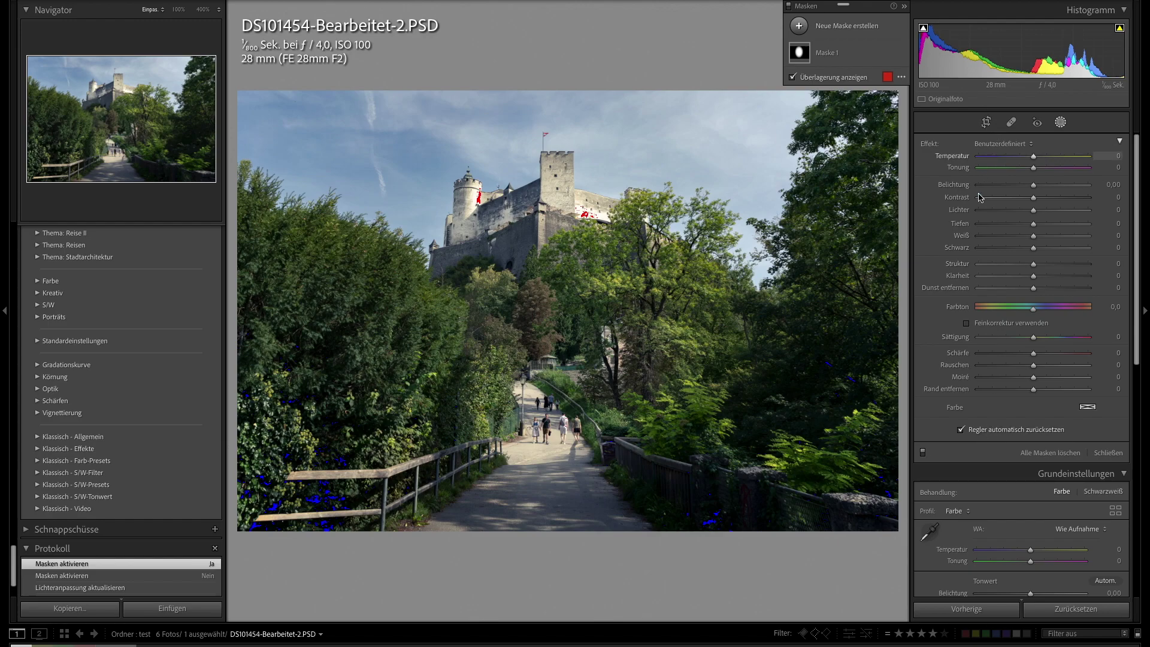
Set Mask 1 to highlights -39 and exposure 0.47, then close masking
{"action": "left_click", "coordinate": [799, 74]}
{"action": "left_click", "coordinate": [547, 292]}
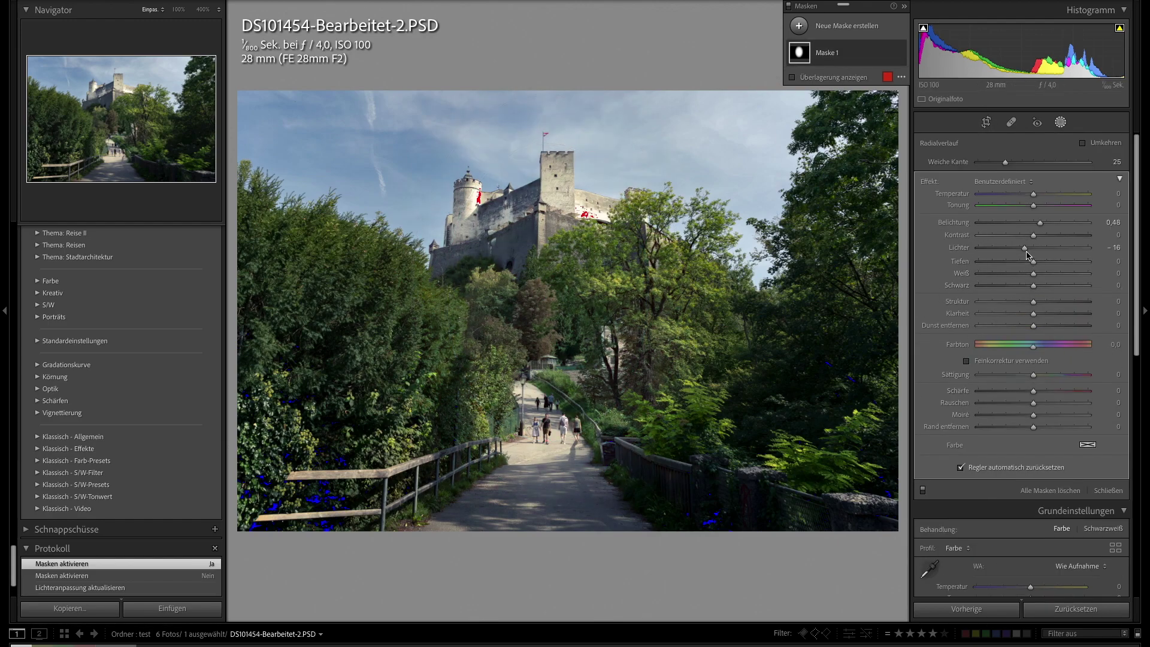
{"action": "left_click_drag", "start_coordinate": [1025, 248], "coordinate": [1012, 248]}
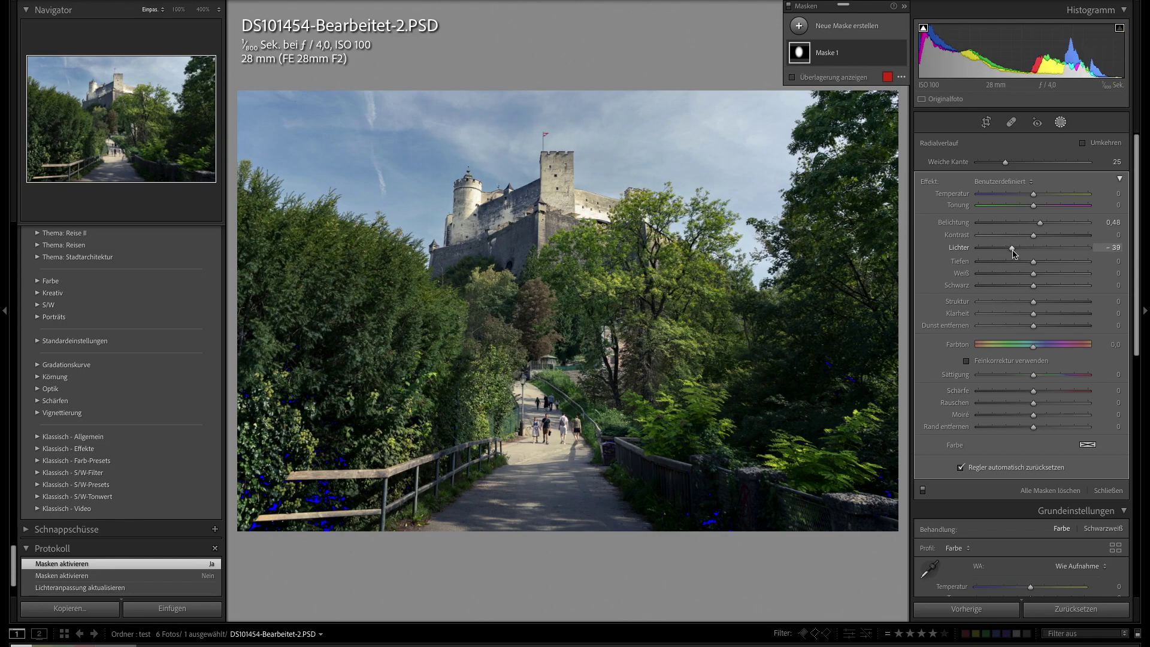
{"action": "left_click_drag", "start_coordinate": [1042, 226], "coordinate": [1042, 227]}
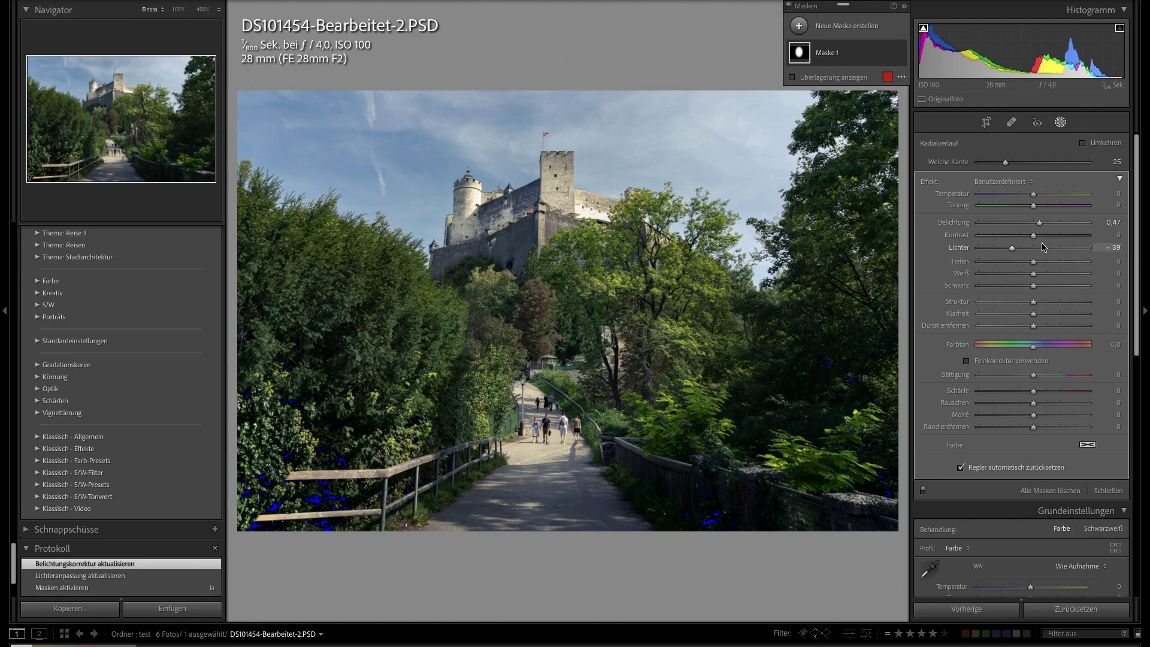
{"action": "left_click", "coordinate": [1108, 491]}
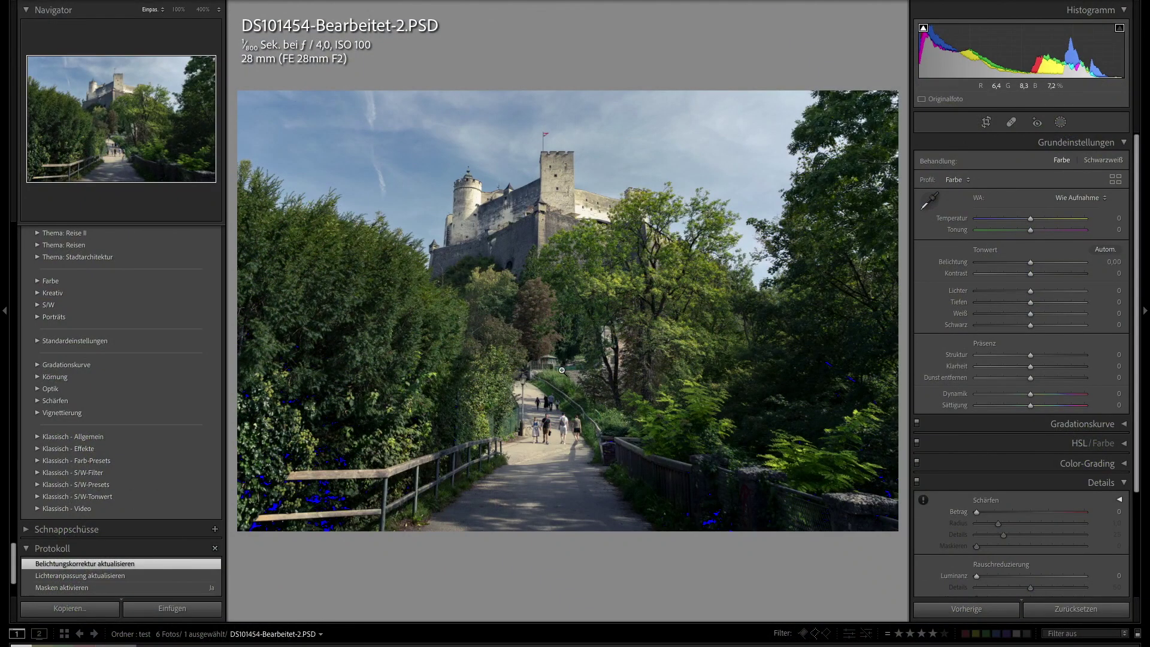
Export the photo to the desktop as JPEG 'salzburg_2', quality 100, sRGB
{"action": "right_click", "coordinate": [583, 349]}
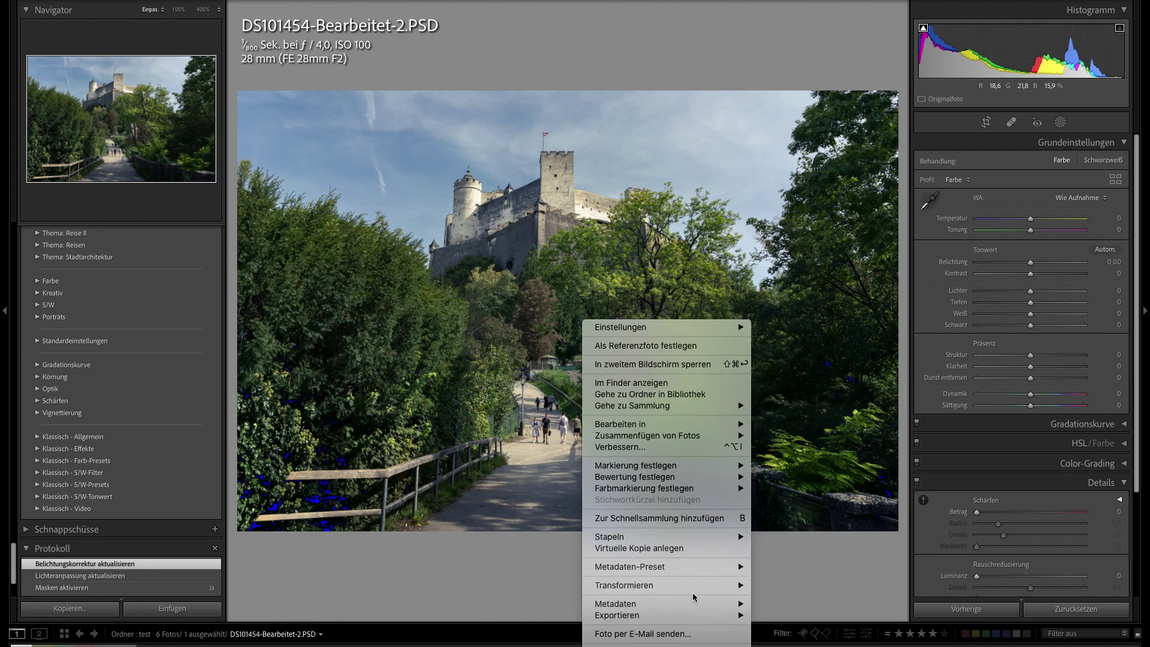
{"action": "mouse_move", "coordinate": [629, 614]}
{"action": "left_click", "coordinate": [800, 539]}
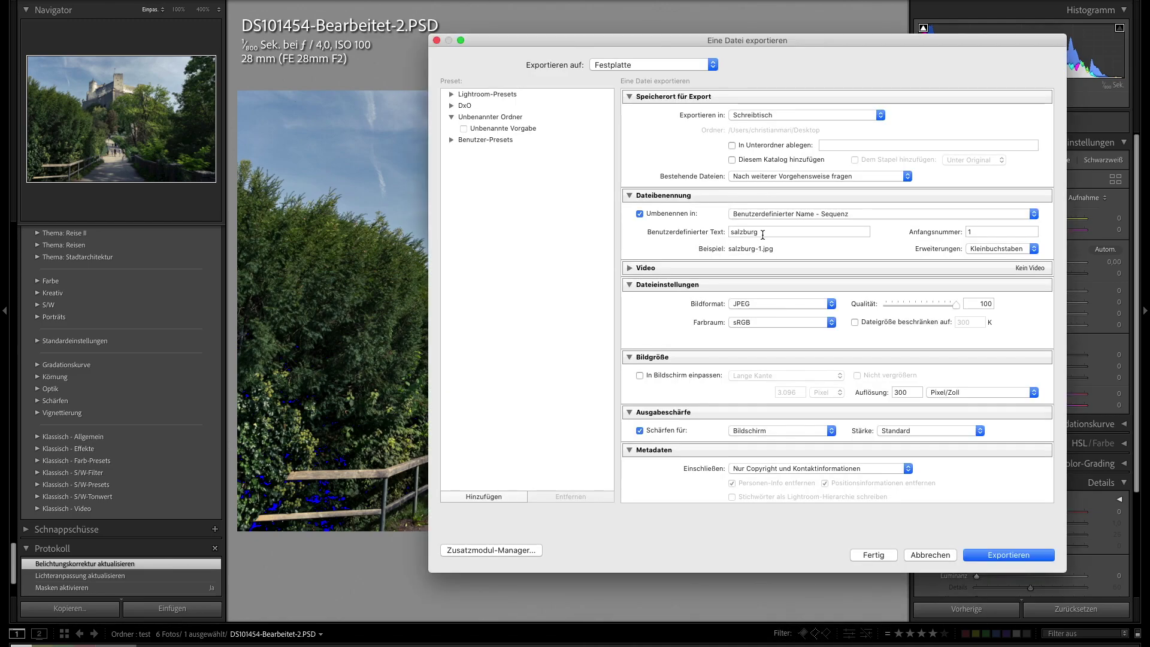
{"action": "left_click", "coordinate": [765, 232]}
{"action": "type", "text": "_2"}
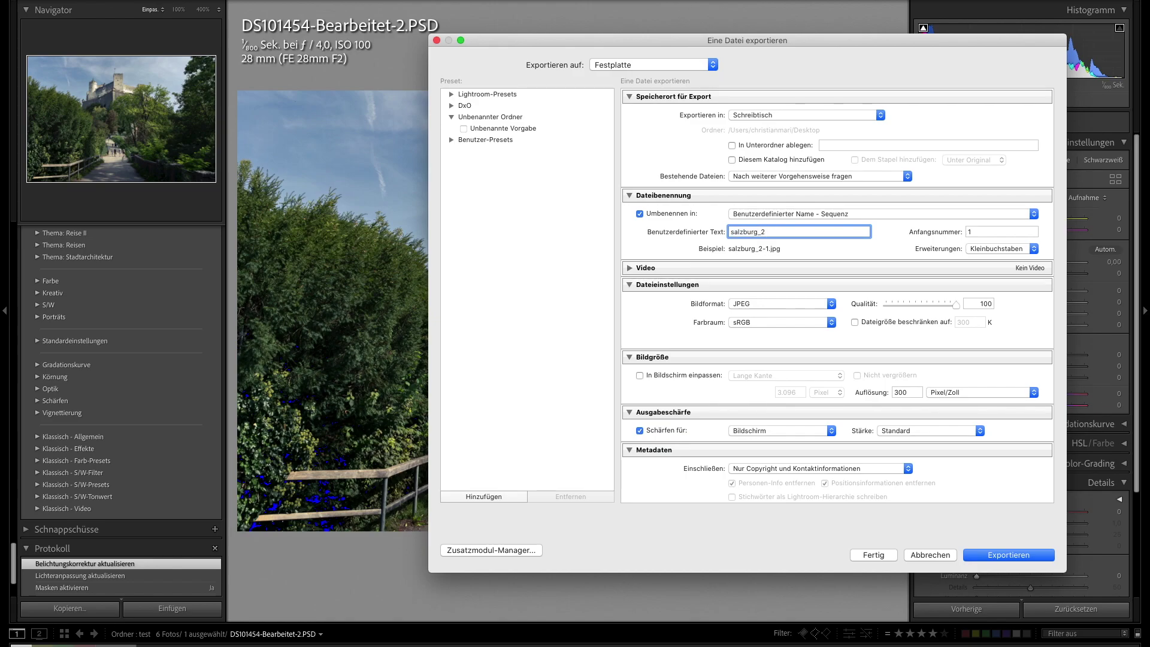
{"action": "left_click", "coordinate": [1033, 556]}
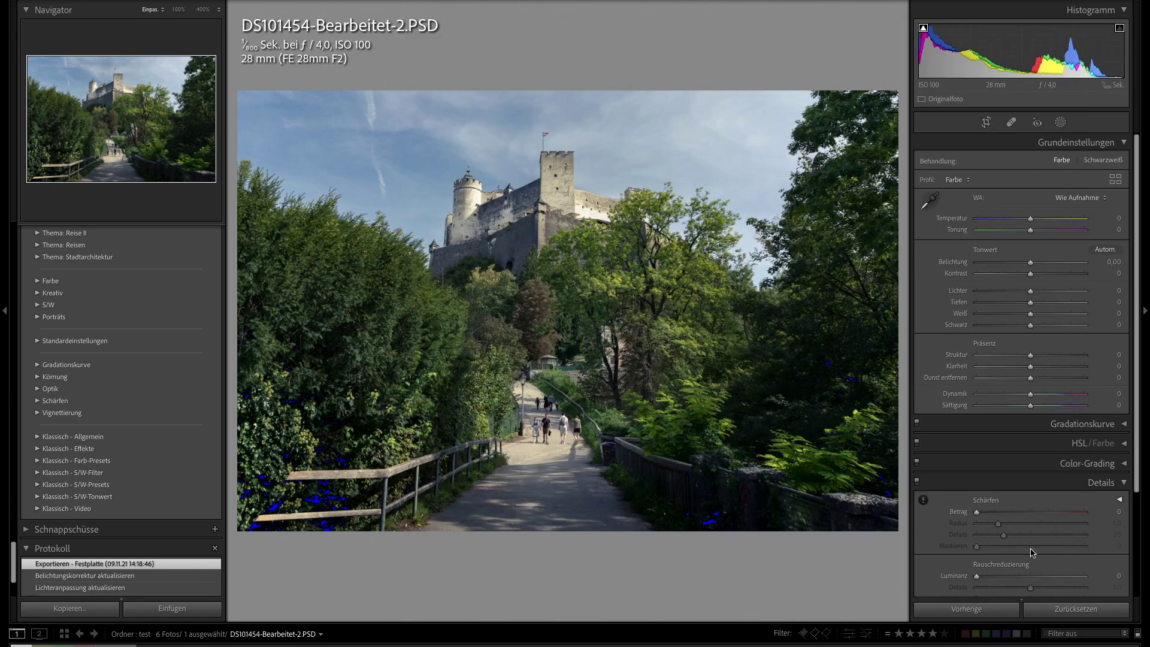